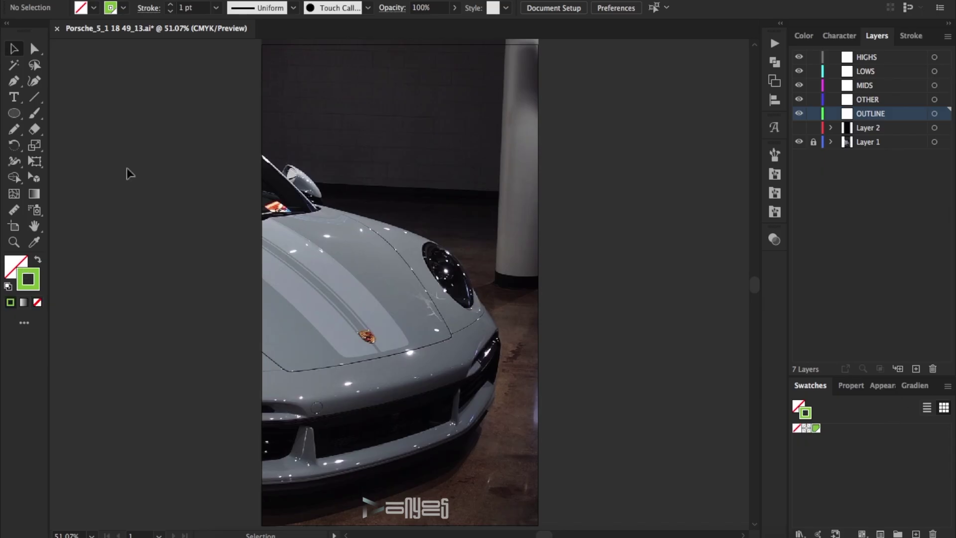
# Step: Trace the car's silhouette with the Pen tool from the windshield base along the fender and headlight to the bumper's outer edge
pyautogui.click(348, 289)
pyautogui.click(277, 93)
pyautogui.click(421, 133)
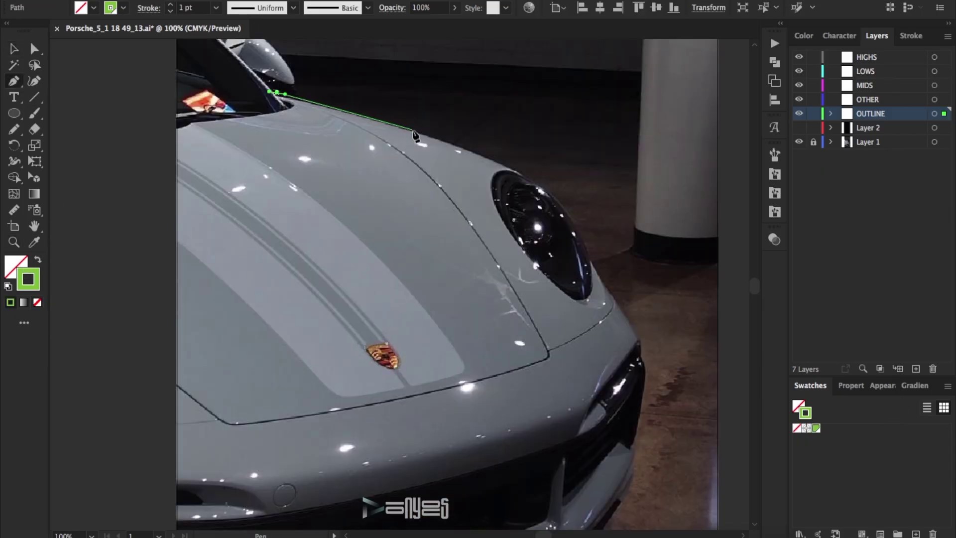
pyautogui.click(530, 177)
pyautogui.click(638, 341)
# Step: Continue the silhouette around the lower bumper to the photo's edge and close the outline at the windshield base
pyautogui.scroll(-4, 632, 328)
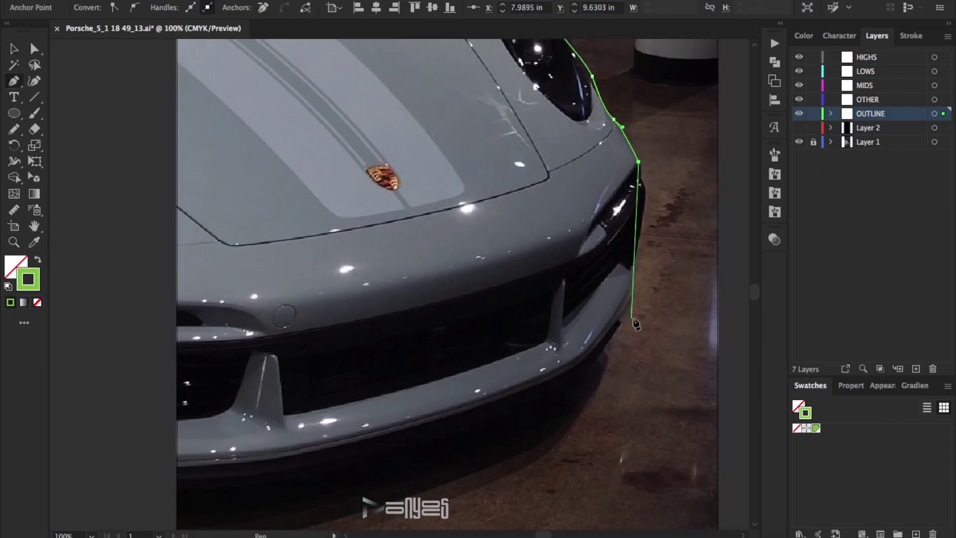
pyautogui.click(618, 324)
pyautogui.click(594, 350)
pyautogui.click(577, 364)
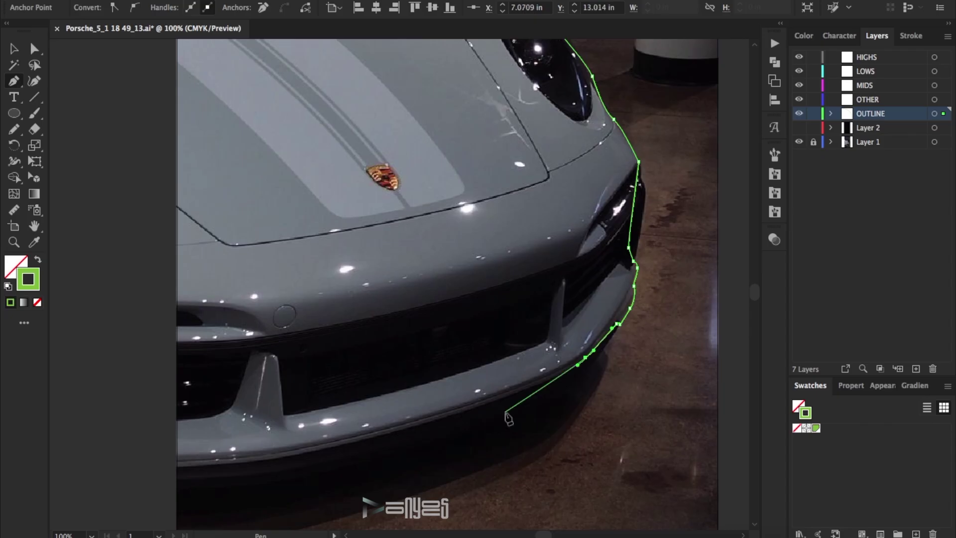
pyautogui.click(201, 457)
pyautogui.scroll(6, 179, 298)
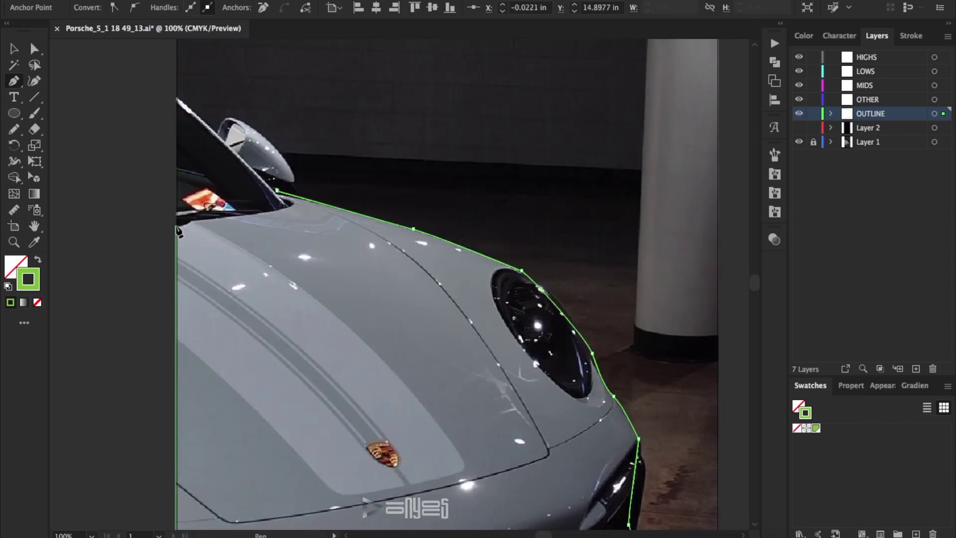
pyautogui.click(295, 180)
pyautogui.click(277, 191)
pyautogui.press('v')
# Step: Set the car silhouette's stroke weight to 3 pt
pyautogui.click(912, 35)
pyautogui.click(842, 53)
pyautogui.click(692, 232)
pyautogui.click(585, 341)
pyautogui.click(843, 54)
pyautogui.click(692, 232)
# Step: Hide the OUTLINE layer and make LOWS the active layer
pyautogui.click(877, 36)
pyautogui.click(799, 114)
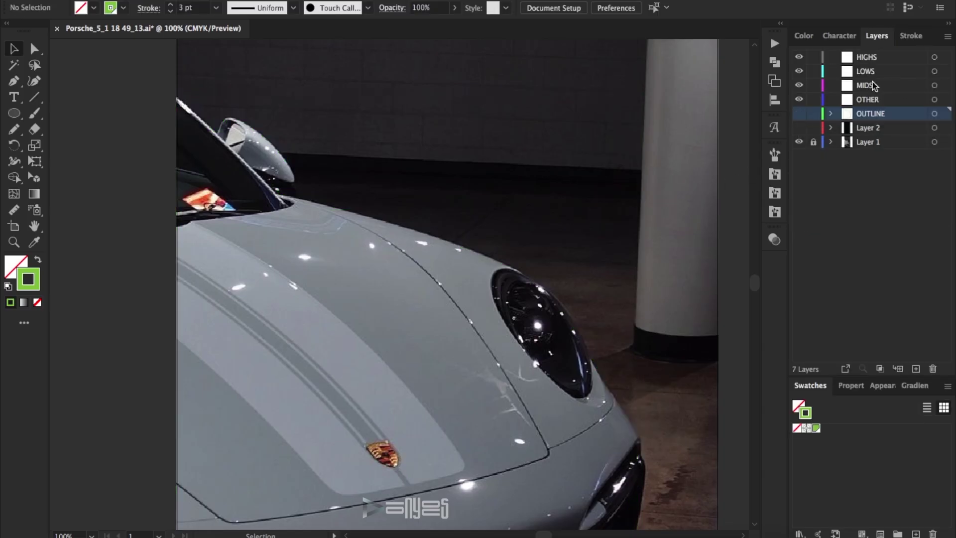
pyautogui.click(865, 71)
# Step: Trace the dark windshield area with the Pen tool down the pillar edge and around the orange reflection
pyautogui.press('z')
pyautogui.click(491, 261)
pyautogui.click(492, 261)
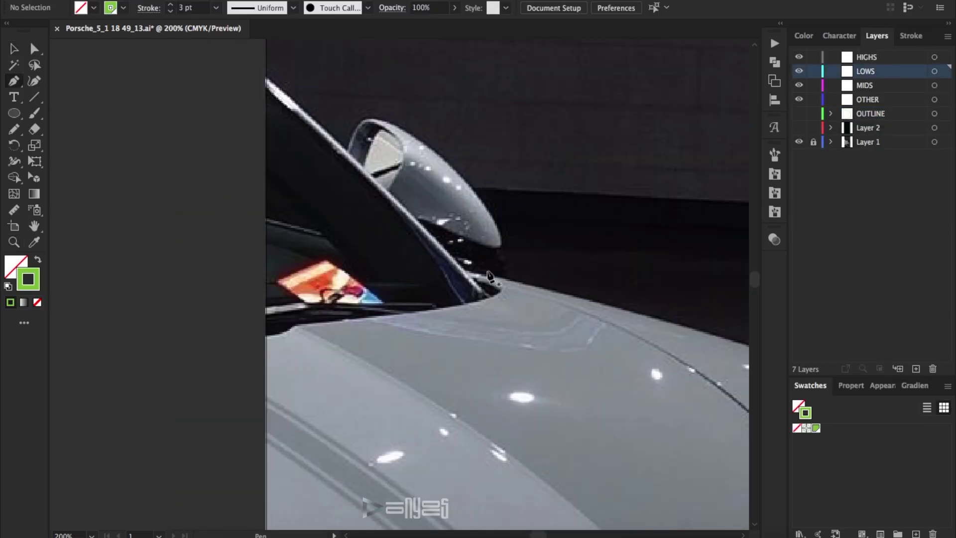
pyautogui.click(477, 291)
pyautogui.moveTo(294, 112); pyautogui.dragTo(272, 100)
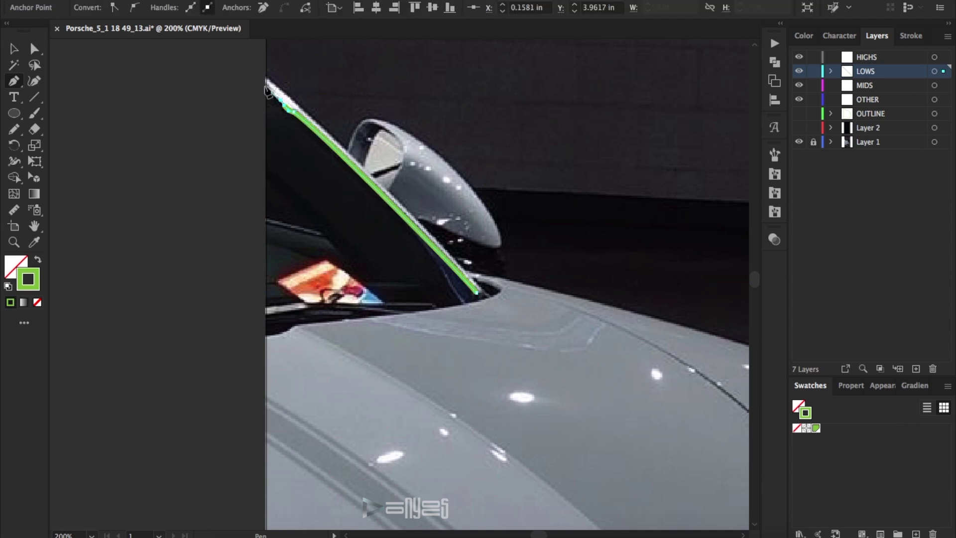
pyautogui.click(265, 220)
pyautogui.click(327, 249)
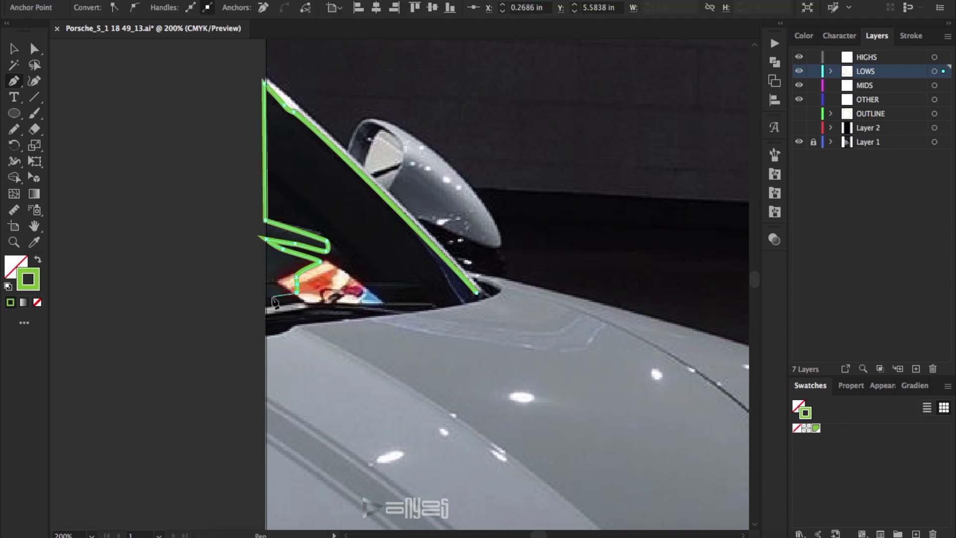
# Step: Trace the windshield's lower edge to the pillar base and outline the small dark corner beside it
pyautogui.click(265, 337)
pyautogui.click(281, 332)
pyautogui.click(295, 324)
pyautogui.click(344, 319)
pyautogui.click(381, 314)
pyautogui.click(413, 313)
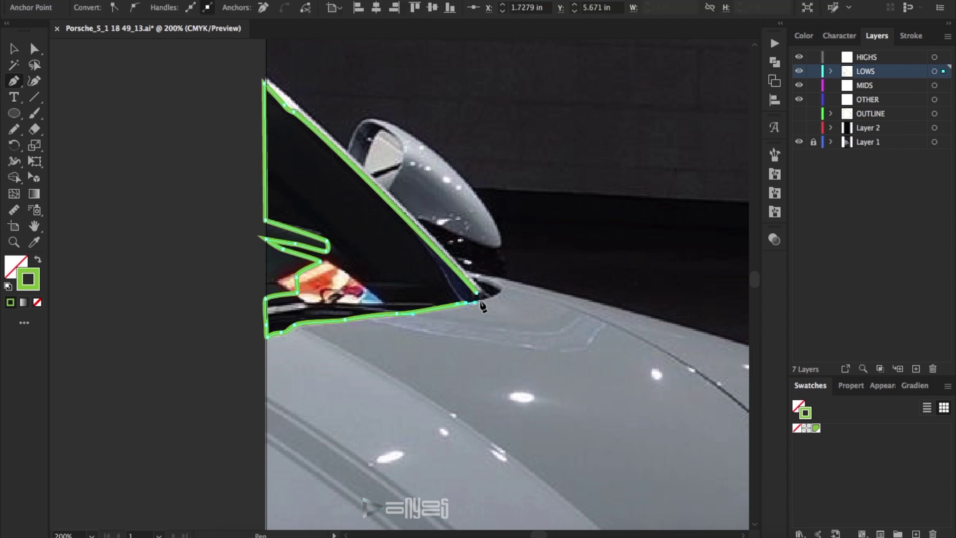
pyautogui.moveTo(476, 278); pyautogui.dragTo(487, 296)
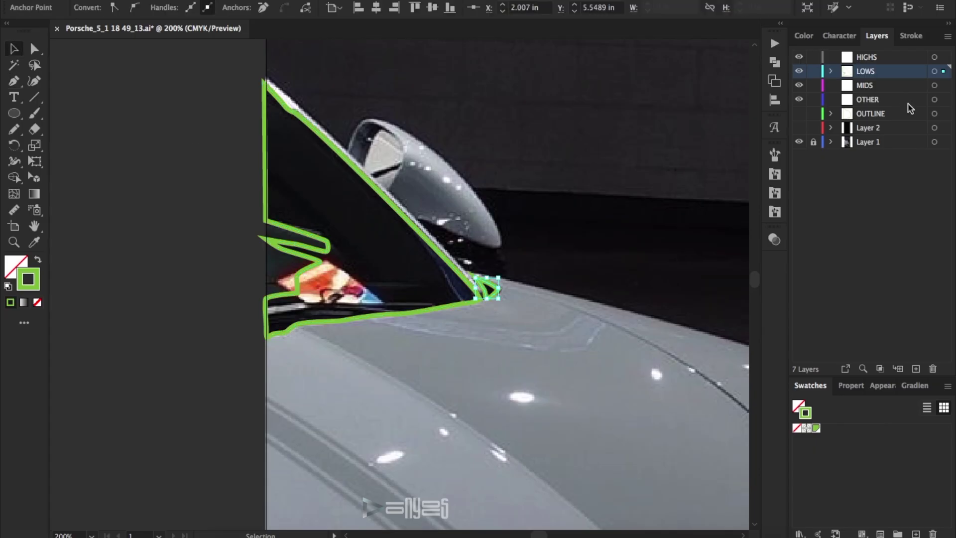
# Step: Set the stroke weight of the traced windshield and corner shapes to 2 pt
pyautogui.click(912, 37)
pyautogui.hotkey('ctrl', 'a')
pyautogui.click(893, 56)
pyautogui.click(911, 130)
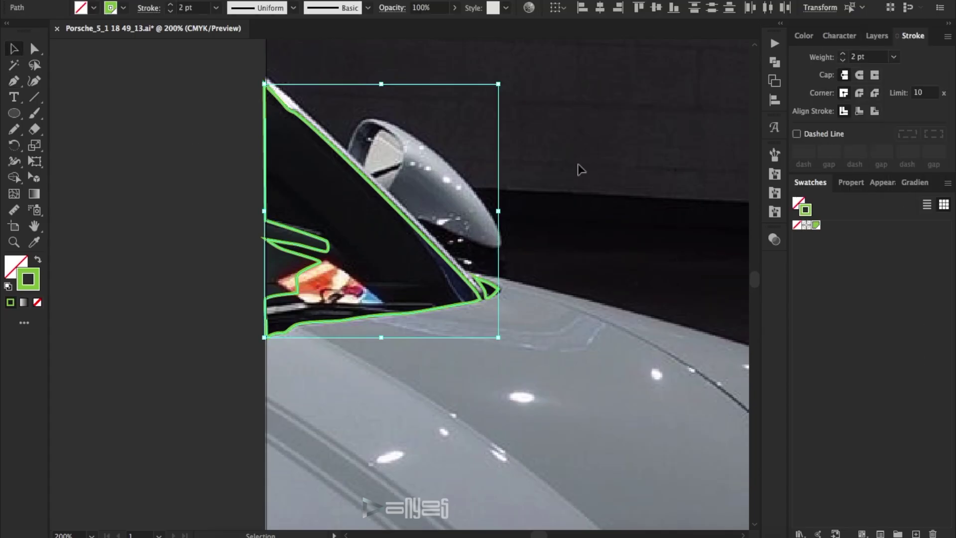
pyautogui.click(576, 168)
# Step: Choose the tapered, rough-edged art brush for the Paintbrush tool
pyautogui.click(34, 114)
pyautogui.click(774, 155)
pyautogui.click(658, 150)
pyautogui.click(706, 206)
pyautogui.click(775, 155)
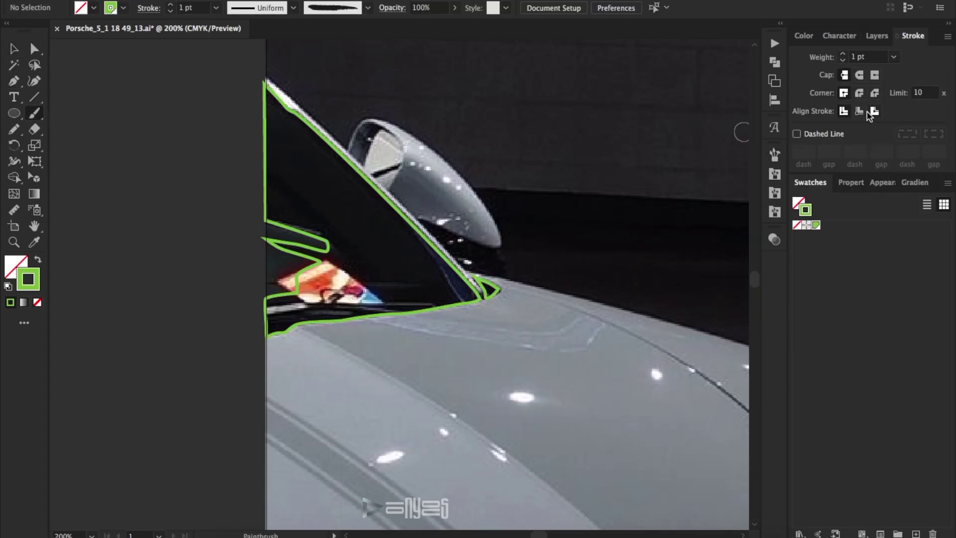
# Step: Paint the dark accents inside the side mirror and set the brush strokes' weight to 0.75 pt
pyautogui.click(877, 36)
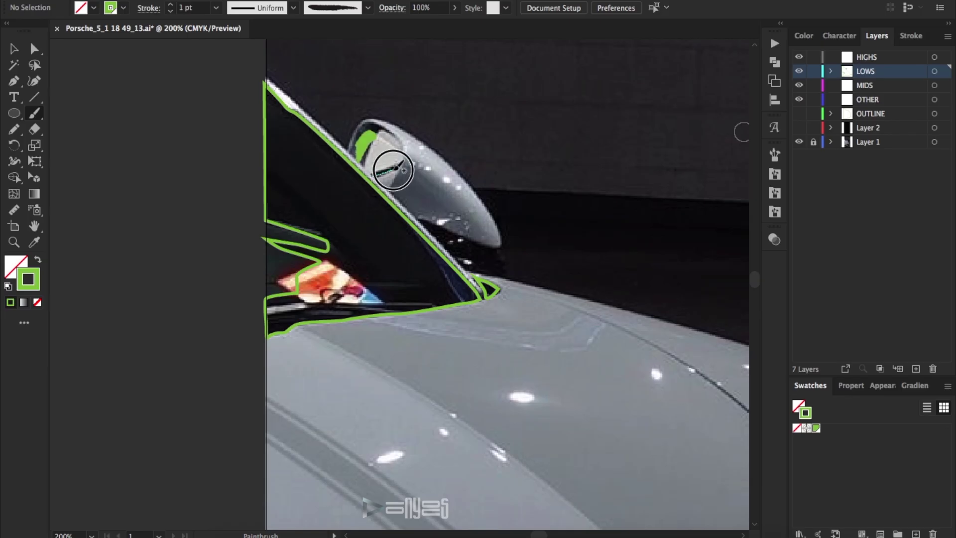
pyautogui.moveTo(407, 138); pyautogui.dragTo(368, 175)
pyautogui.keyDown('shift'); pyautogui.click(397, 204); pyautogui.keyUp('shift')
pyautogui.click(171, 11)
pyautogui.click(400, 170)
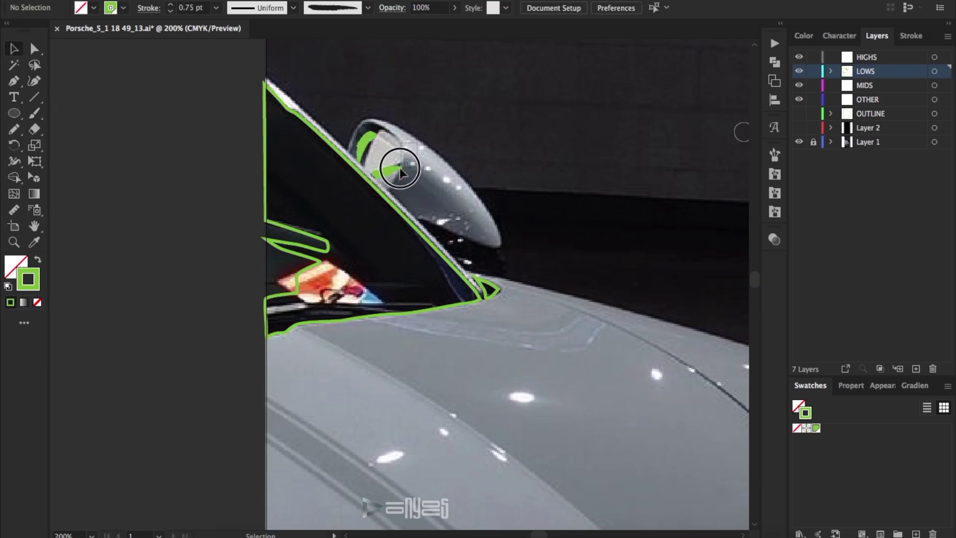
pyautogui.click(370, 150)
pyautogui.click(368, 148)
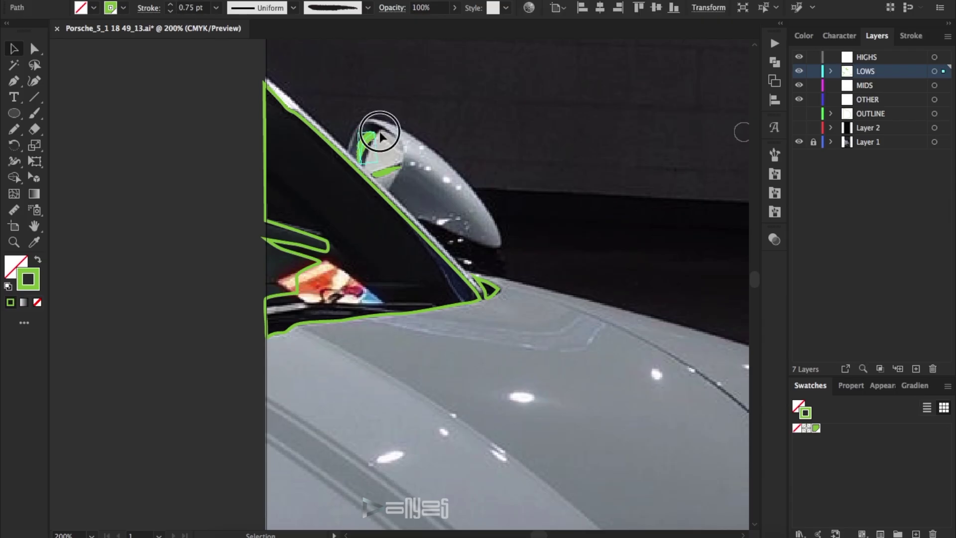
pyautogui.click(475, 123)
# Step: Trace the hood's front seam with the Pen tool from the photo's edge around the bend to below the badge
pyautogui.scroll(-15, 577, 190)
pyautogui.click(19, 83)
pyautogui.click(265, 343)
pyautogui.click(350, 407)
pyautogui.click(378, 420)
pyautogui.click(505, 406)
pyautogui.click(710, 368)
pyautogui.click(742, 360)
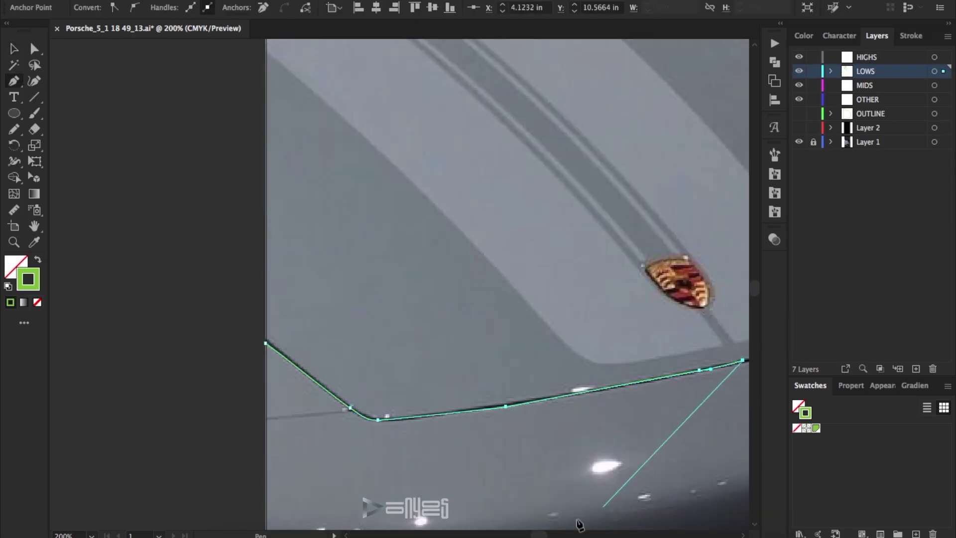
# Step: Continue the hood seam around the front corner and up along the fender toward the windshield
pyautogui.hscroll(10, 485, 329)
pyautogui.click(558, 253)
pyautogui.scroll(8, 448, 199)
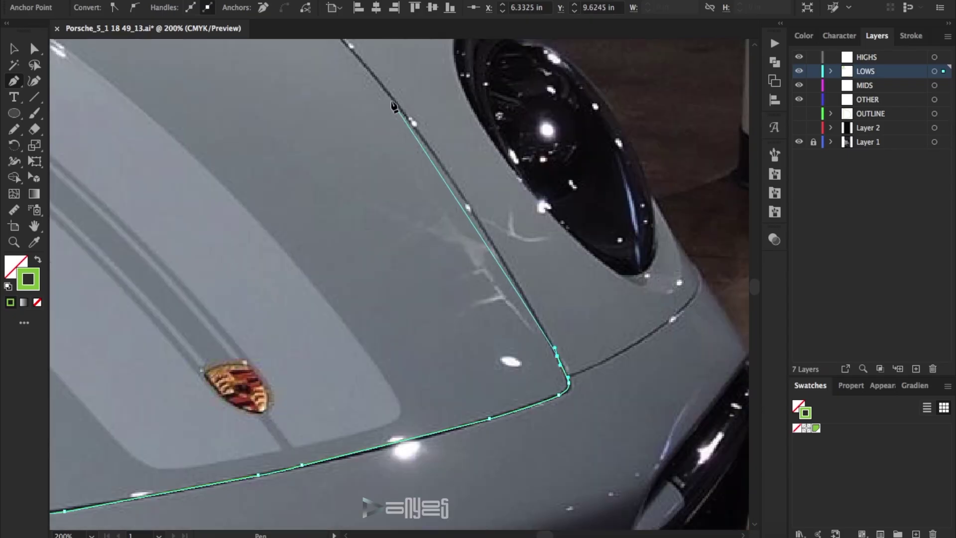
pyautogui.moveTo(415, 132); pyautogui.dragTo(369, 86)
pyautogui.click(287, 87)
pyautogui.click(258, 71)
pyautogui.scroll(8, 156, 69)
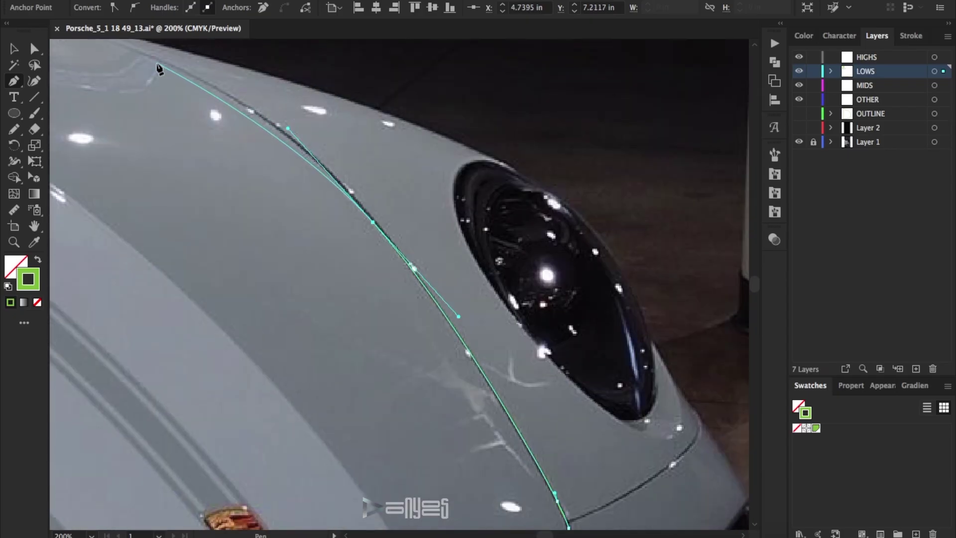
pyautogui.click(156, 68)
pyautogui.hscroll(-4, 142, 142)
pyautogui.click(142, 142)
# Step: Adjust the anchor points at the hood's front corner to follow the seam
pyautogui.press('a')
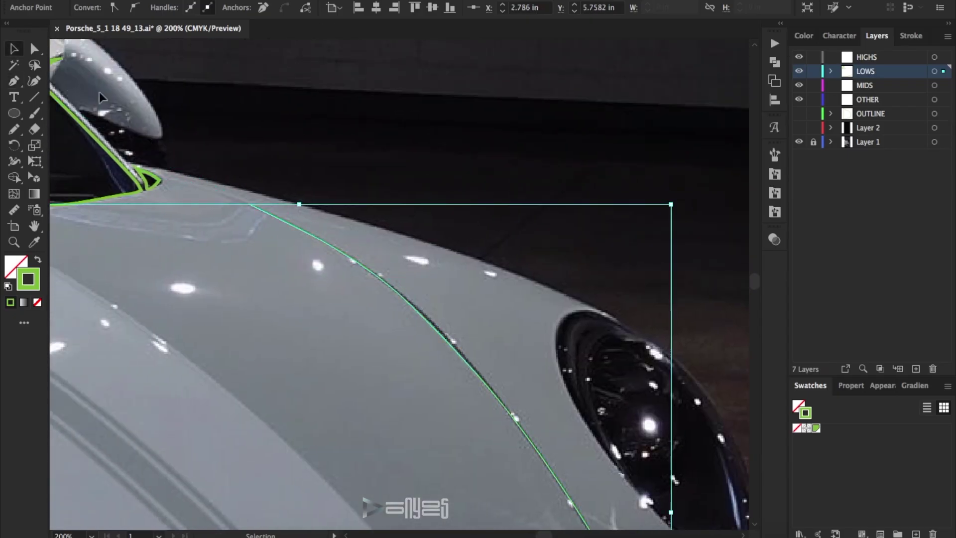
pyautogui.scroll(-2, 551, 317)
pyautogui.scroll(-10, 534, 306)
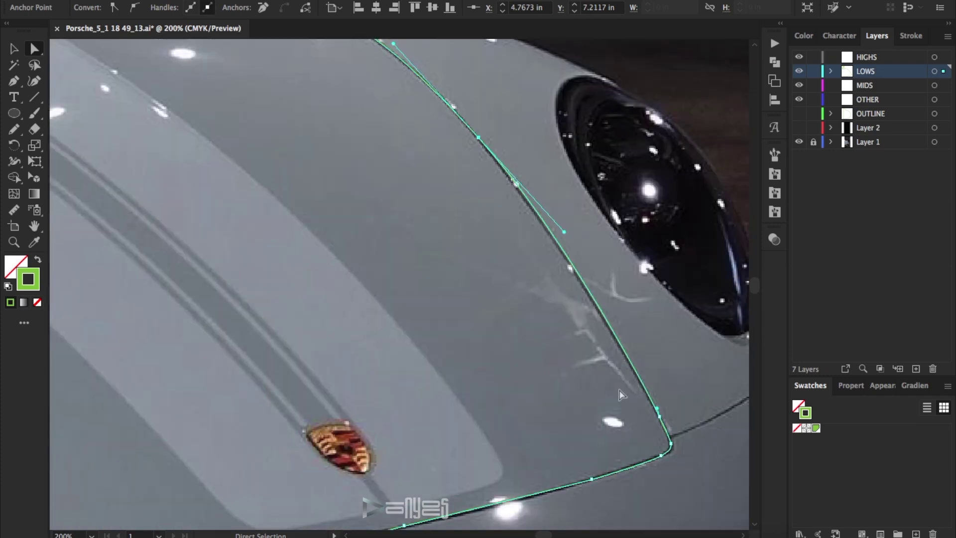
pyautogui.click(684, 399)
pyautogui.click(670, 396)
pyautogui.click(651, 390)
pyautogui.click(670, 396)
# Step: Set the hood seam's stroke weight to 2 pt
pyautogui.click(912, 35)
pyautogui.click(843, 54)
pyautogui.click(608, 416)
# Step: Refine the anchor points along the hood's front seam below the badge
pyautogui.hscroll(-12, 608, 417)
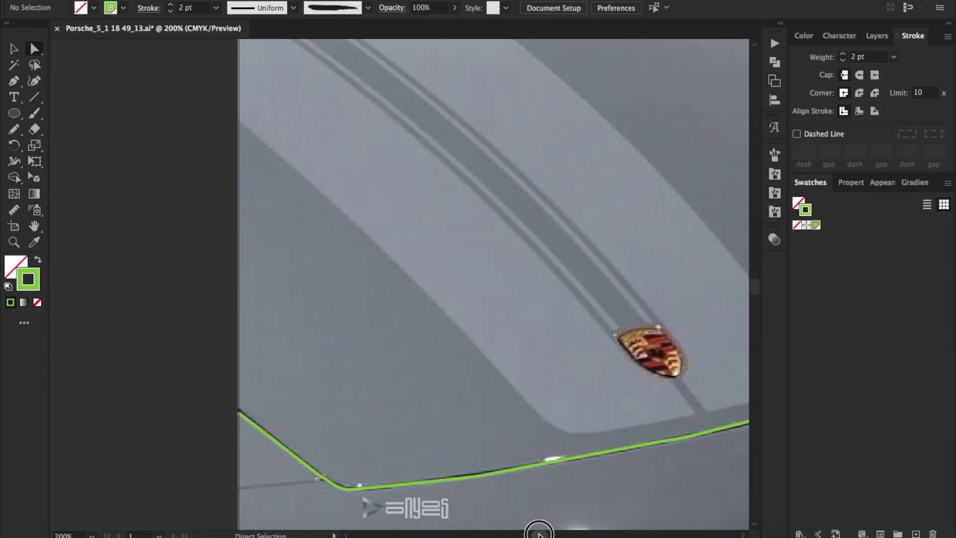
pyautogui.click(524, 468)
pyautogui.click(494, 429)
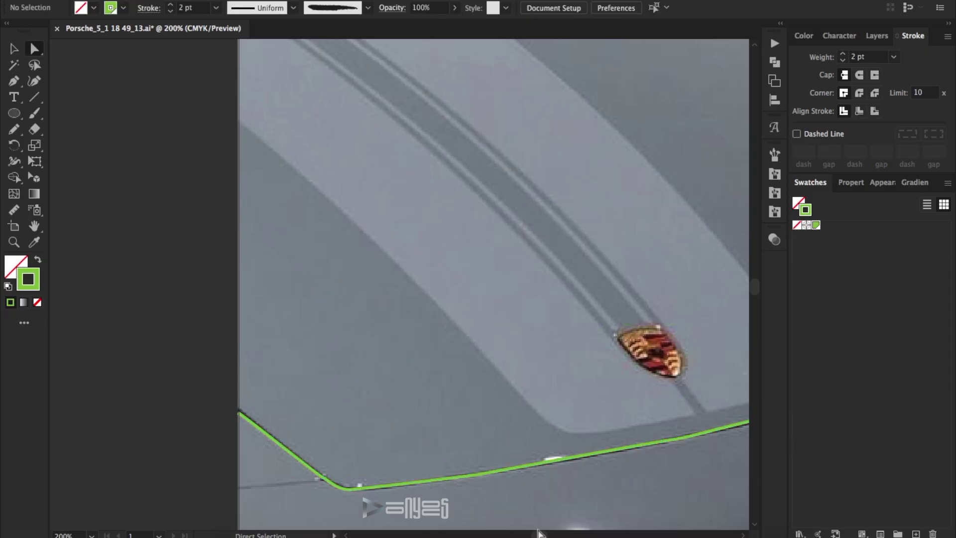
pyautogui.hscroll(12, 398, 298)
pyautogui.click(198, 432)
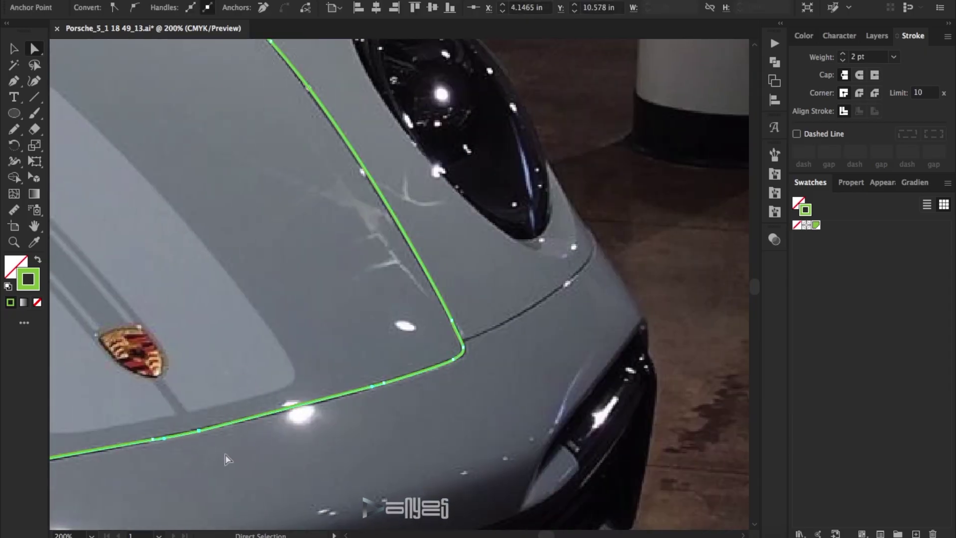
pyautogui.click(507, 388)
# Step: Trace the curved seam from the hood's front corner to the fender edge beneath the headlight
pyautogui.click(463, 341)
pyautogui.moveTo(576, 275); pyautogui.dragTo(615, 244)
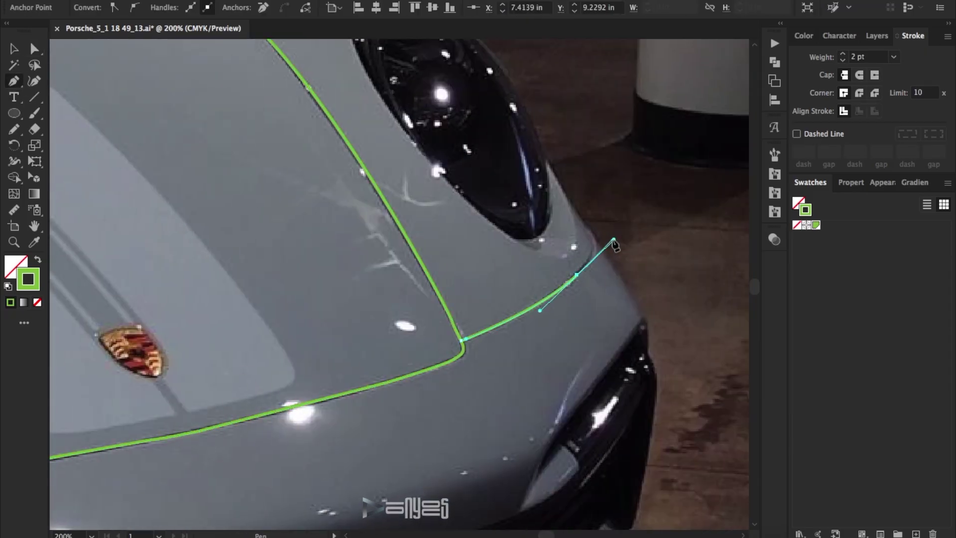
pyautogui.click(586, 223)
pyautogui.press('v')
# Step: Apply the tapered art brush to the fender seam at a 0.25 pt stroke weight and save the document
pyautogui.click(774, 175)
pyautogui.click(675, 217)
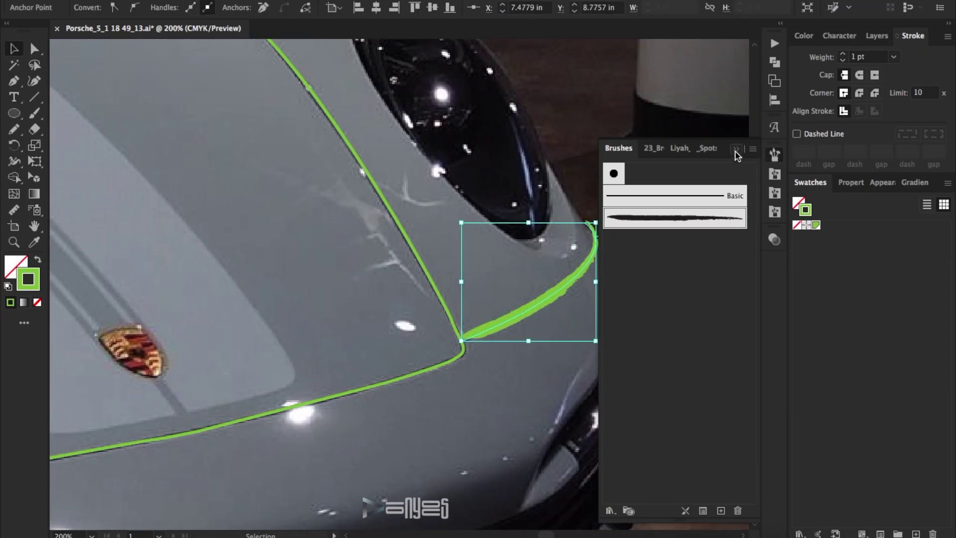
pyautogui.click(738, 152)
pyautogui.click(647, 226)
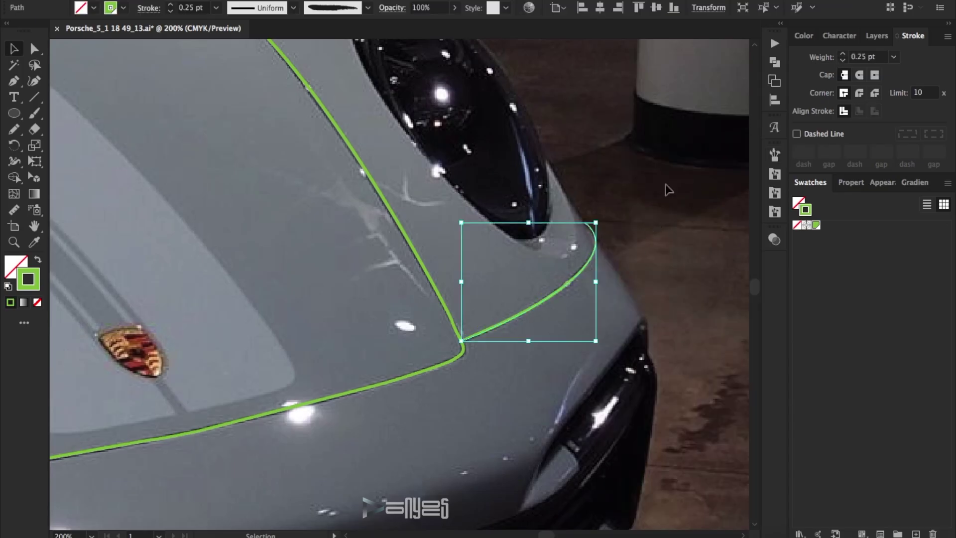
pyautogui.hotkey('ctrl', '0')
pyautogui.hotkey('ctrl', 's')
# Step: Trace the headlight's inner edge with the Pen tool from its upper end down around its lower tip
pyautogui.press('z')
pyautogui.press('F7')
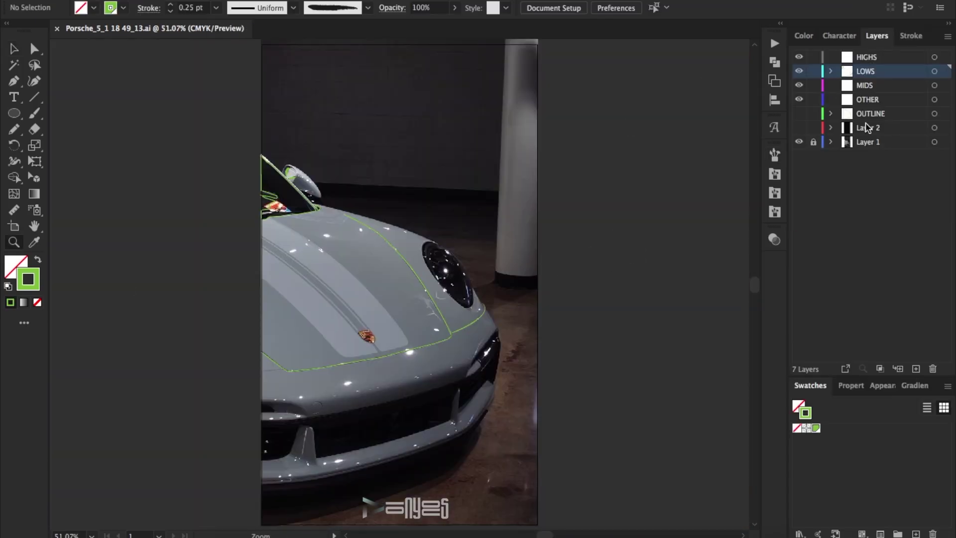
pyautogui.click(449, 327)
pyautogui.click(449, 327)
pyautogui.click(448, 279)
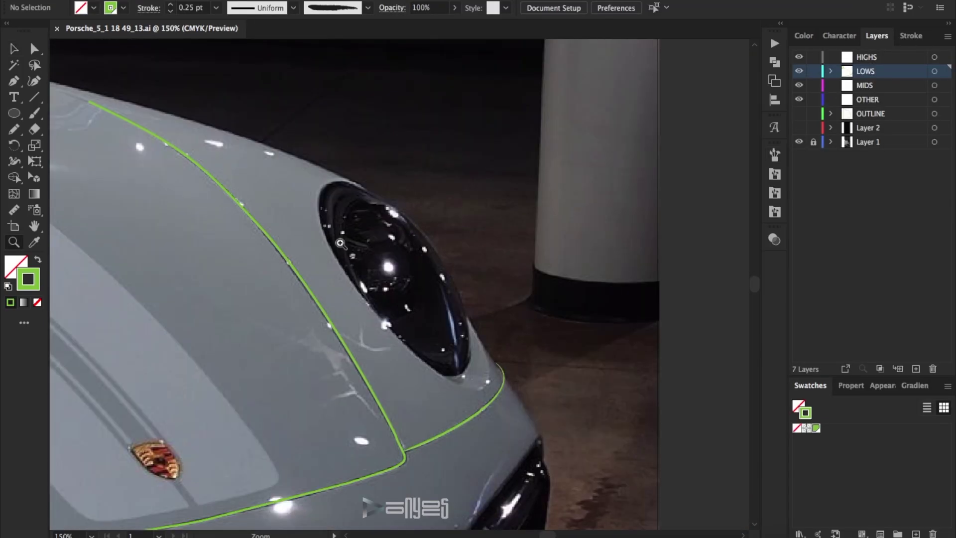
pyautogui.click(447, 269)
pyautogui.click(365, 223)
pyautogui.moveTo(364, 301); pyautogui.dragTo(395, 362)
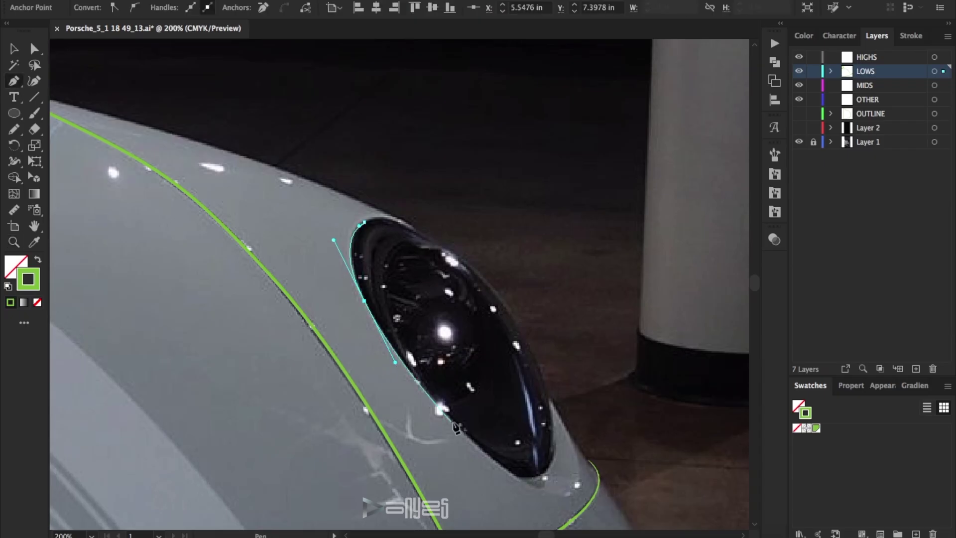
pyautogui.moveTo(548, 470); pyautogui.dragTo(586, 447)
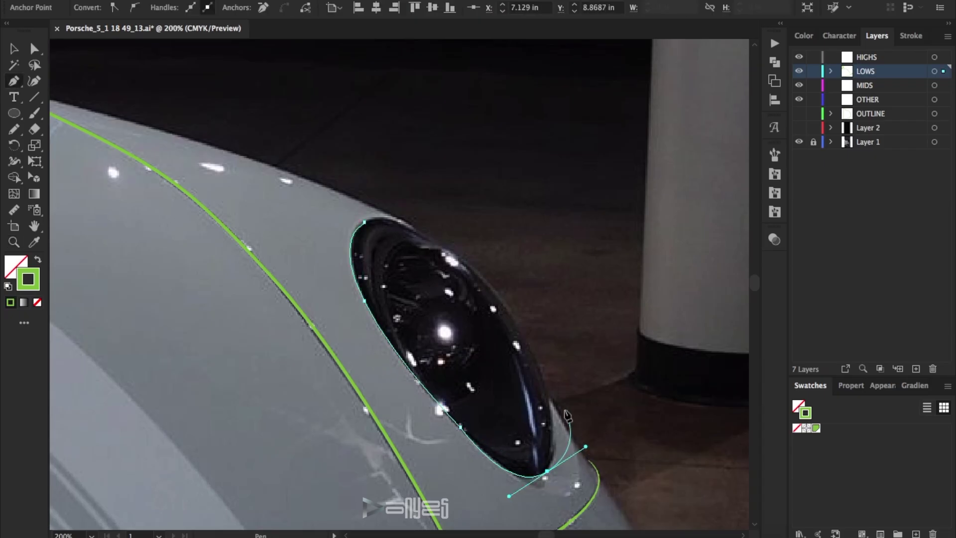
# Step: Trace the headlight's outer and upper edges to close the shape and set its stroke weight to 2 pt
pyautogui.click(550, 403)
pyautogui.click(533, 352)
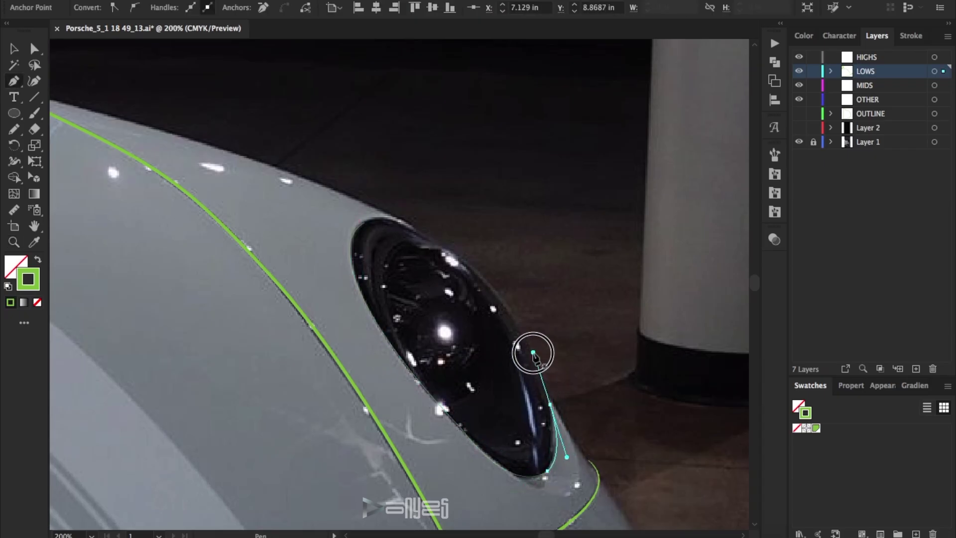
pyautogui.moveTo(416, 233); pyautogui.dragTo(313, 186)
pyautogui.click(416, 233)
pyautogui.moveTo(365, 223); pyautogui.dragTo(342, 240)
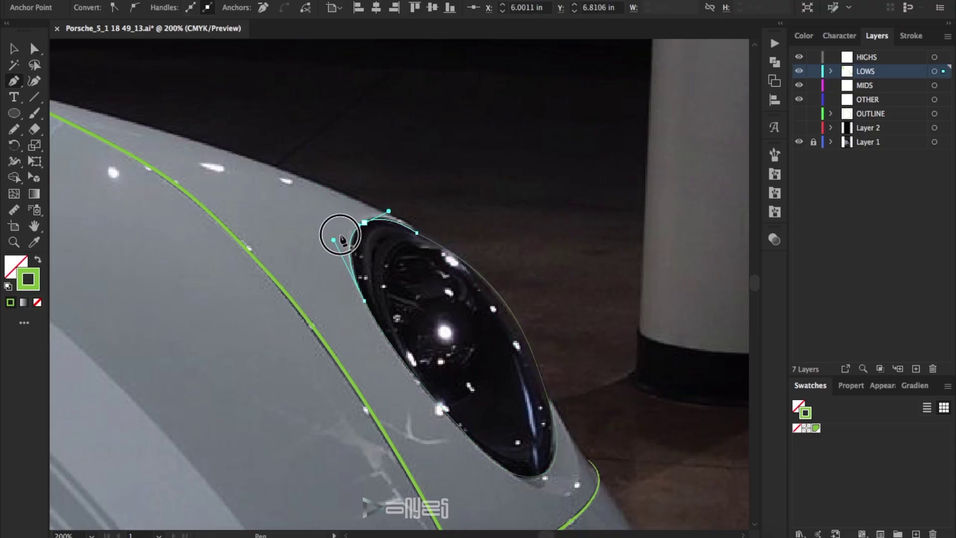
pyautogui.press('v')
pyautogui.click(912, 35)
pyautogui.click(842, 53)
# Step: Trace the upper edge of the dark bumper side vent from the car's outer edge down to its inner tip
pyautogui.scroll(-6, 609, 199)
pyautogui.press('p')
pyautogui.click(646, 241)
pyautogui.click(592, 309)
pyautogui.click(550, 367)
pyautogui.moveTo(541, 399); pyautogui.dragTo(552, 383)
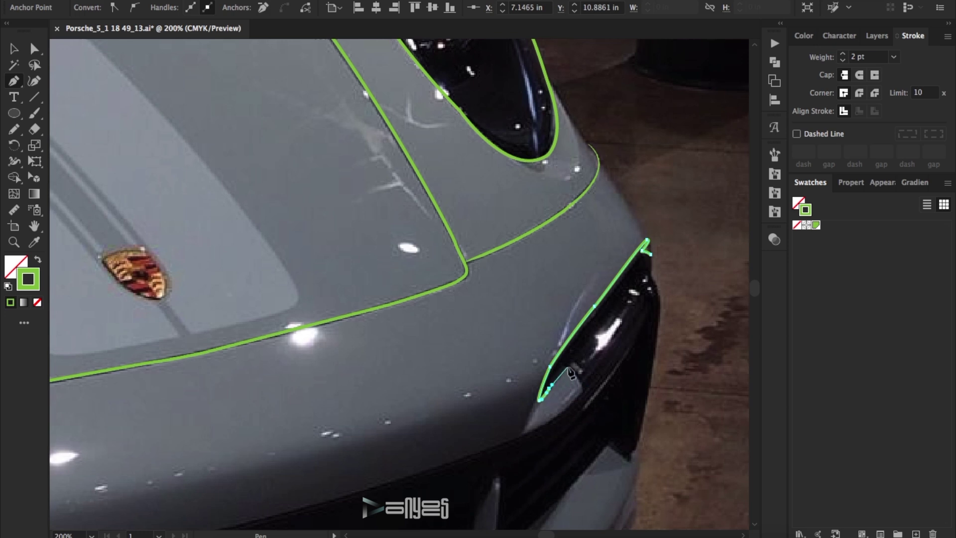
# Step: Continue the path around the side vent's inner lip and along the grille's upper edge to the photo's left edge
pyautogui.scroll(-5, 577, 403)
pyautogui.click(252, 363)
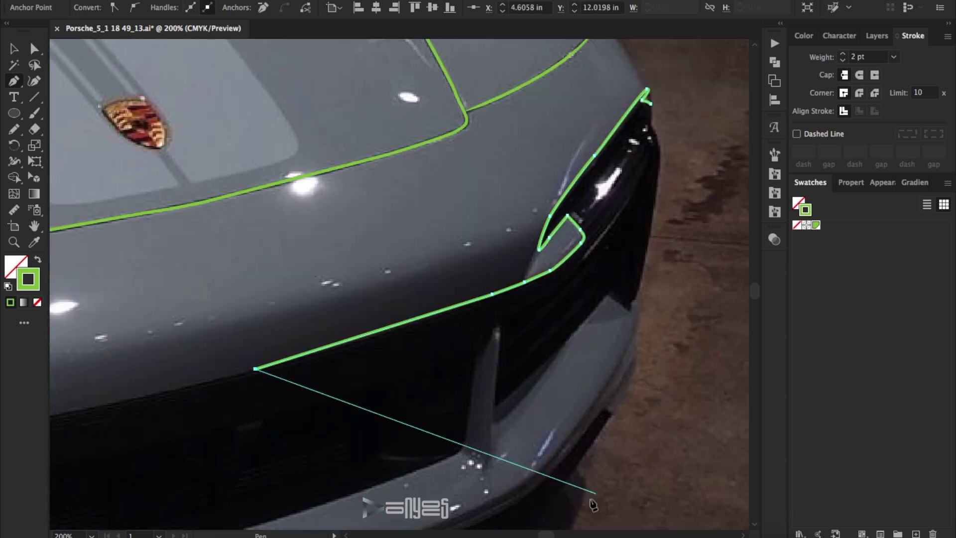
pyautogui.hscroll(-10, 547, 463)
pyautogui.click(472, 431)
pyautogui.click(246, 453)
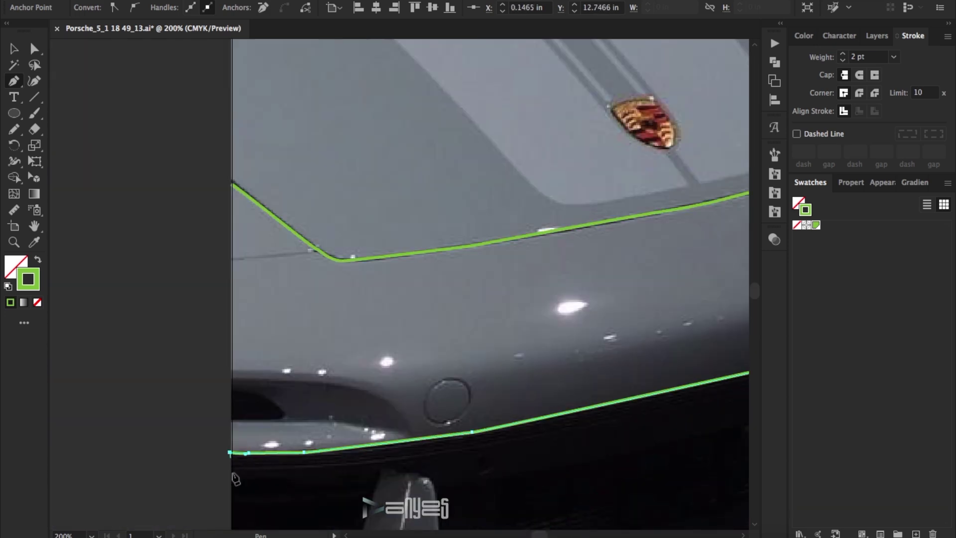
# Step: Trace the grille's left end, the contour of the left strut and the start of the grille's lower edge
pyautogui.scroll(-5, 230, 454)
pyautogui.click(232, 486)
pyautogui.moveTo(347, 447); pyautogui.dragTo(365, 421)
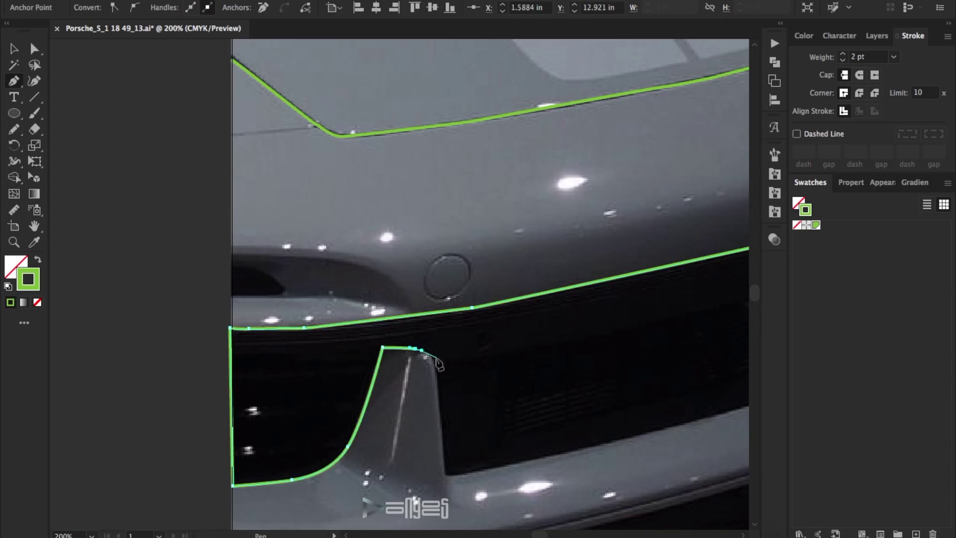
pyautogui.moveTo(715, 419); pyautogui.dragTo(737, 411)
# Step: Trace the grille's lower edge, the right strut and the side vent's outer edge to close the dark shape
pyautogui.hscroll(10, 523, 348)
pyautogui.click(476, 347)
pyautogui.click(527, 324)
pyautogui.click(539, 242)
pyautogui.click(622, 225)
pyautogui.click(670, 170)
pyautogui.click(695, 177)
pyautogui.scroll(2, 707, 149)
pyautogui.click(719, 117)
pyautogui.scroll(1, 724, 118)
pyautogui.click(713, 56)
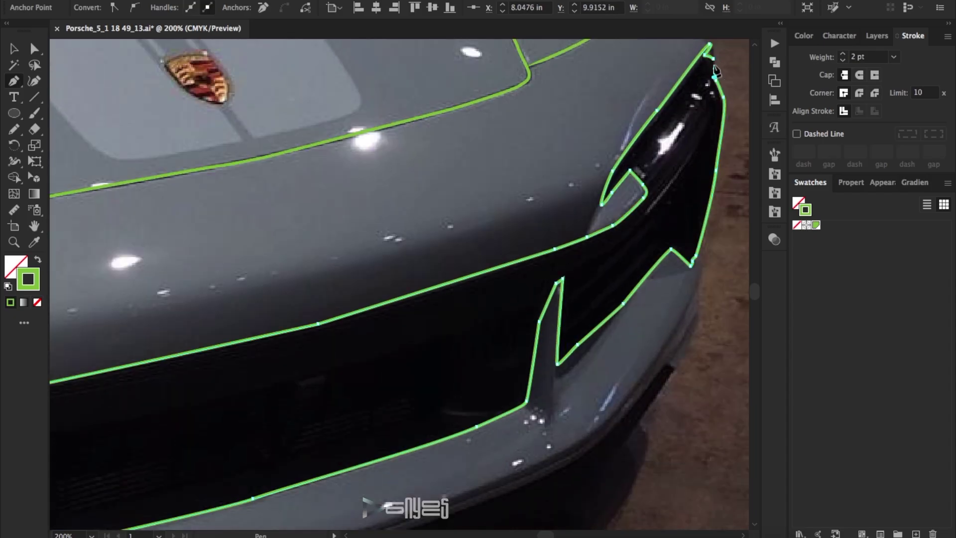
# Step: Start a path around the dark area beneath the front bumper, from its upper right tip around the outer corner
pyautogui.scroll(-6, 369, 127)
pyautogui.click(676, 107)
pyautogui.moveTo(627, 173); pyautogui.dragTo(630, 182)
pyautogui.click(650, 209)
pyautogui.click(495, 363)
pyautogui.click(367, 410)
# Step: Continue the path along the lower edge of the dark area beneath the bumper to the photo's left edge
pyautogui.hscroll(-10, 544, 529)
pyautogui.hscroll(6, 555, 535)
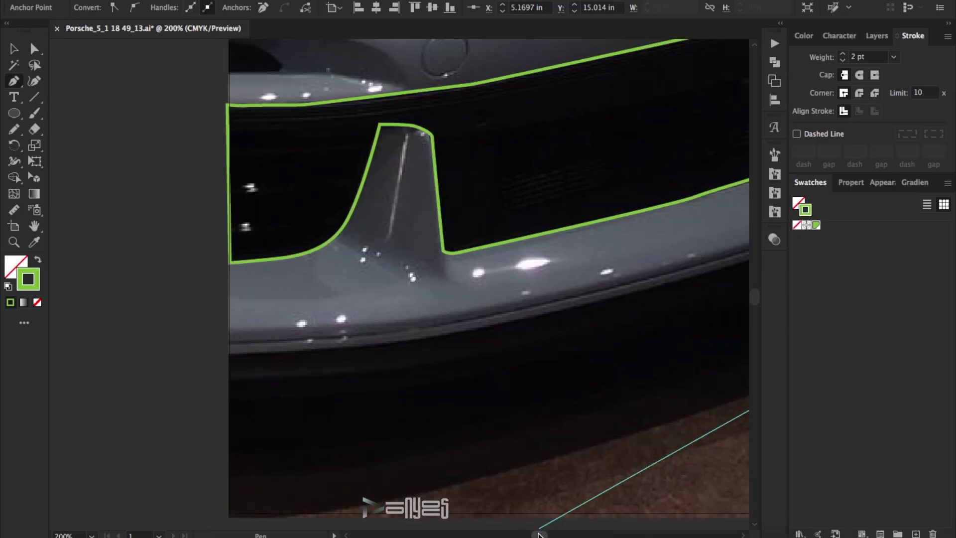
pyautogui.click(688, 367)
pyautogui.click(574, 398)
pyautogui.moveTo(402, 443); pyautogui.dragTo(363, 459)
pyautogui.click(254, 465)
pyautogui.click(210, 472)
pyautogui.click(166, 479)
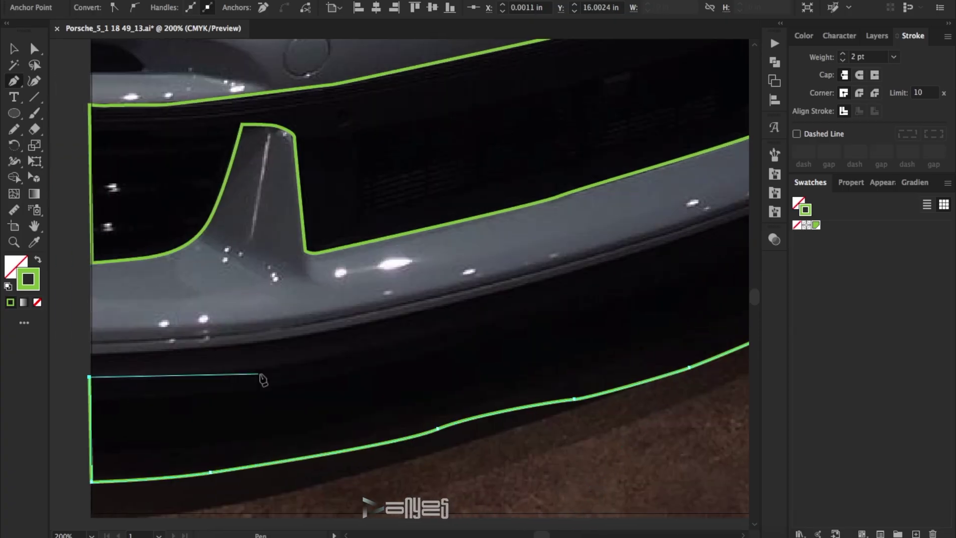
# Step: Trace around the thin tapering strip at the left end of the dark area beneath the bumper
pyautogui.click(295, 360)
pyautogui.moveTo(372, 346); pyautogui.dragTo(386, 343)
pyautogui.click(442, 326)
pyautogui.moveTo(166, 362); pyautogui.dragTo(144, 364)
pyautogui.click(92, 366)
pyautogui.click(90, 355)
# Step: Trace the upper edge of the dark area along the bumper lip to its right tip and close the shape
pyautogui.moveTo(316, 332); pyautogui.dragTo(344, 325)
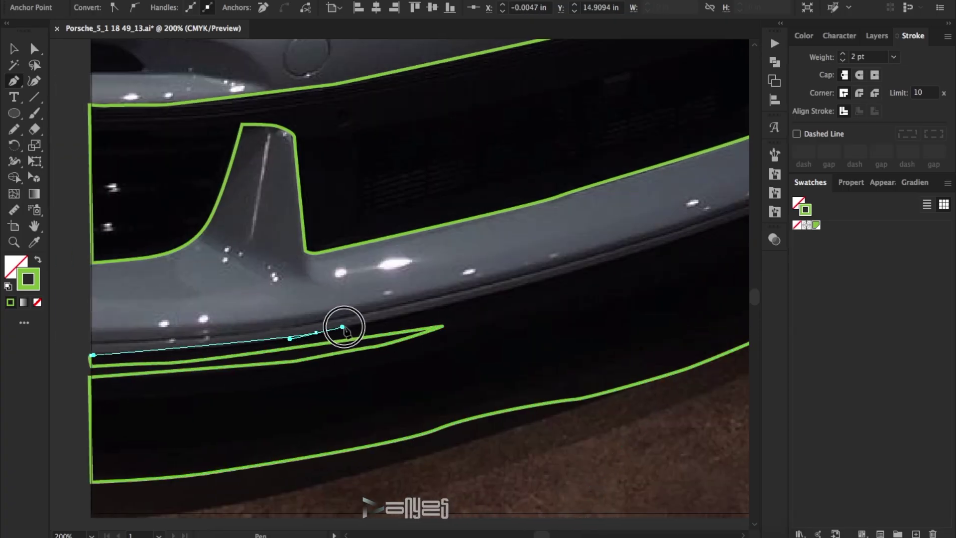
pyautogui.moveTo(546, 278); pyautogui.dragTo(555, 276)
pyautogui.hscroll(6, 545, 534)
pyautogui.scroll(1, 433, 249)
pyautogui.moveTo(483, 242); pyautogui.dragTo(498, 230)
pyautogui.moveTo(539, 182); pyautogui.dragTo(546, 174)
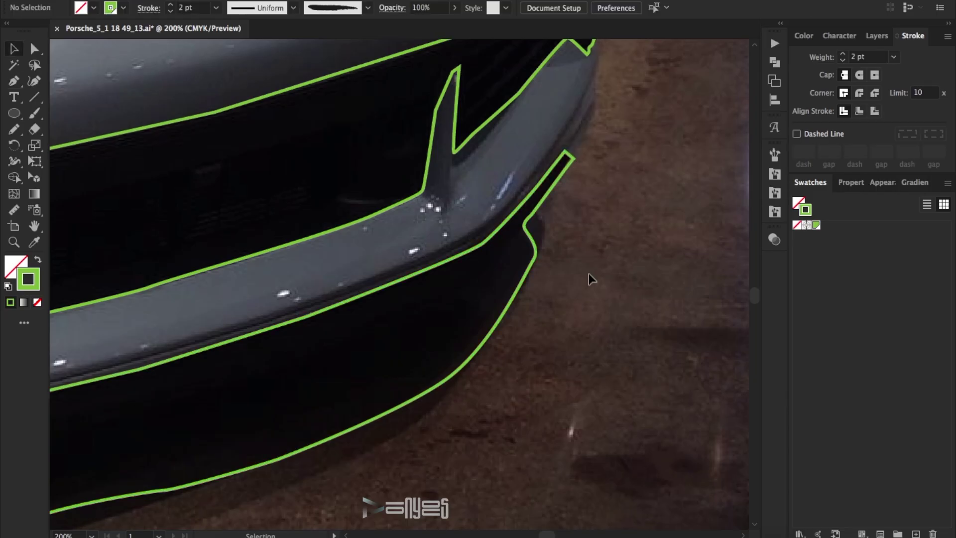
pyautogui.hotkey('ctrl', '0')
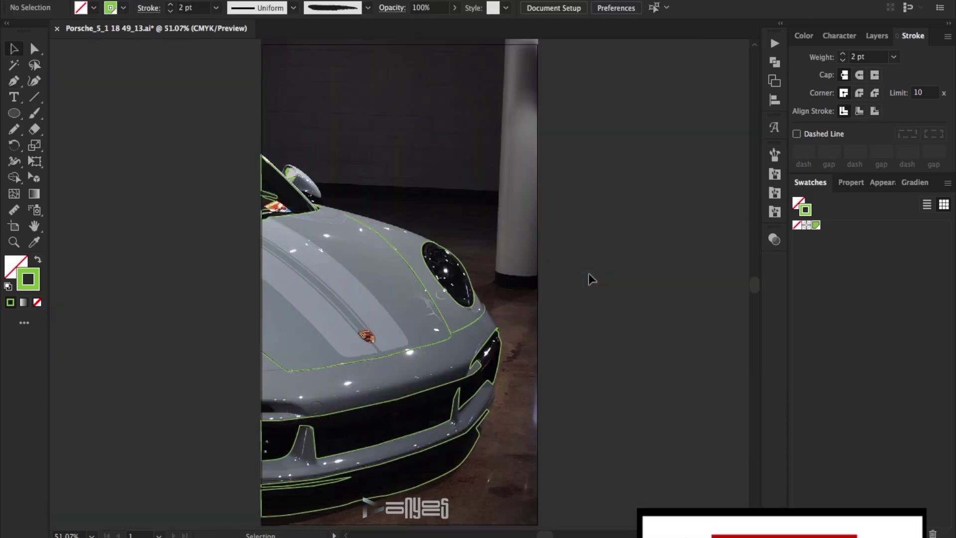
# Step: Start a Pen tool path on the LOWS layer along the thin bumper lip seam from the photo's left edge
pyautogui.hotkey('ctrl', '1')
pyautogui.click(876, 37)
pyautogui.hotkey('ctrl', '=')
pyautogui.hotkey('ctrl', '=')
pyautogui.press('p')
pyautogui.click(227, 316)
pyautogui.click(354, 306)
pyautogui.moveTo(466, 294); pyautogui.dragTo(476, 291)
pyautogui.moveTo(559, 273); pyautogui.dragTo(581, 276)
# Step: Continue the bumper lip seam along the lip's curve and up the bumper's outer right edge
pyautogui.hscroll(5, 538, 523)
pyautogui.click(466, 227)
pyautogui.moveTo(622, 176); pyautogui.dragTo(632, 172)
pyautogui.click(698, 145)
pyautogui.hscroll(4, 576, 517)
pyautogui.scroll(2, 577, 517)
pyautogui.click(576, 204)
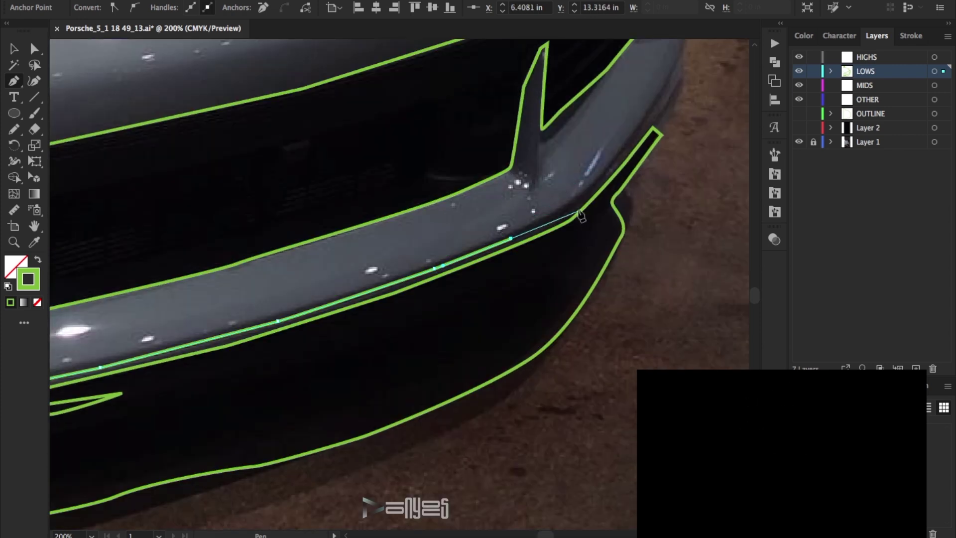
pyautogui.click(619, 158)
pyautogui.click(662, 94)
pyautogui.click(675, 65)
# Step: Add Pen tool points back down along the bumper's outer right edge to finish the lip seam's end
pyautogui.click(34, 49)
pyautogui.click(14, 81)
pyautogui.click(681, 79)
pyautogui.click(655, 126)
pyautogui.click(14, 48)
pyautogui.click(34, 49)
# Step: Move the anchor point near the left end of the bumper lip seam to smooth its curve
pyautogui.hscroll(-6, 398, 284)
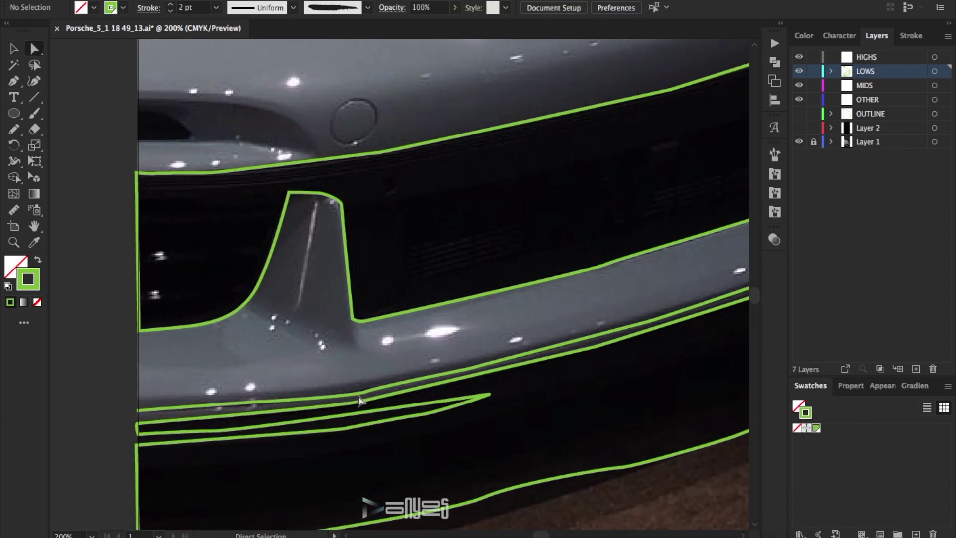
pyautogui.click(360, 401)
pyautogui.moveTo(361, 402); pyautogui.dragTo(346, 399)
pyautogui.click(387, 448)
# Step: Trace the small dark opening above the grille at the photo's left edge as a closed shape
pyautogui.scroll(5, 386, 448)
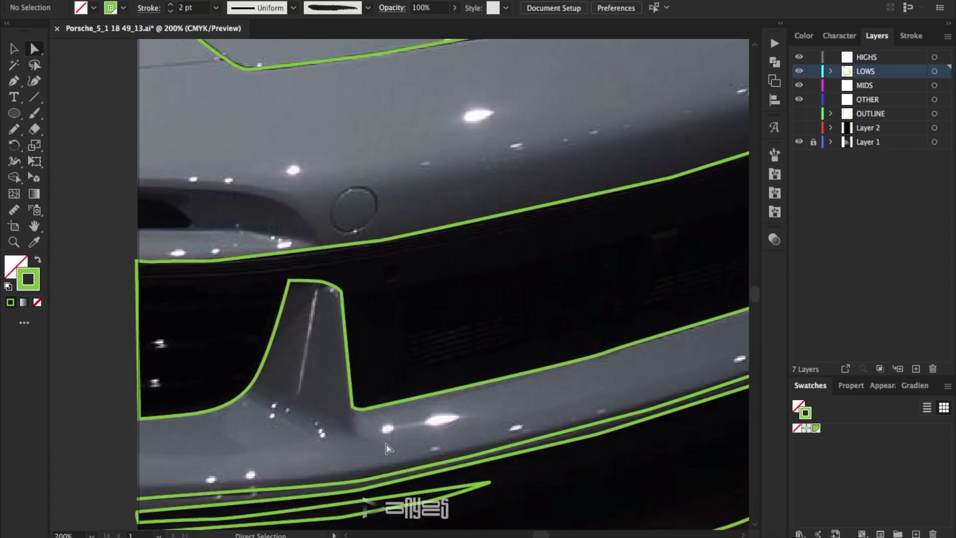
pyautogui.click(14, 80)
pyautogui.moveTo(142, 272); pyautogui.dragTo(190, 271)
pyautogui.moveTo(138, 232); pyautogui.dragTo(136, 228)
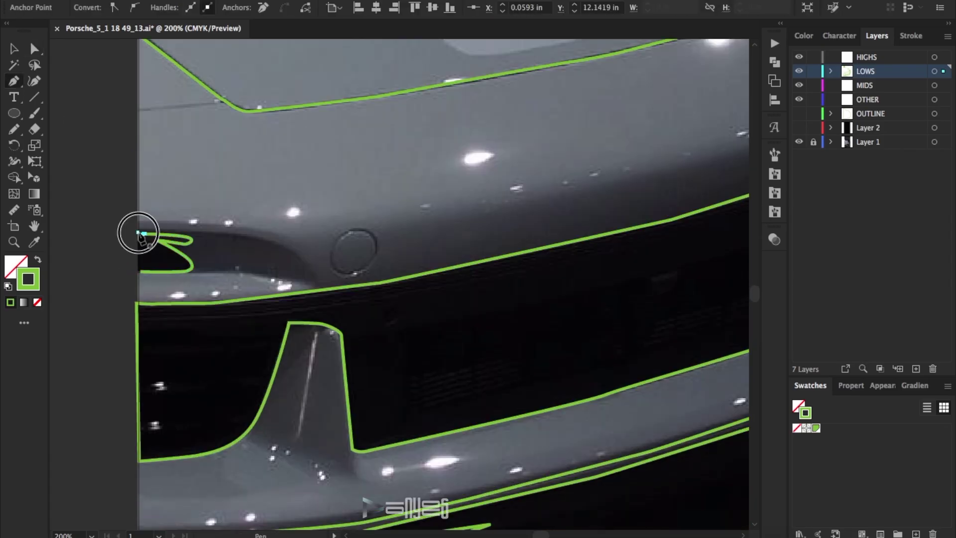
pyautogui.scroll(5, 263, 294)
pyautogui.keyDown('ctrl'); pyautogui.click(217, 220); pyautogui.keyUp('ctrl')
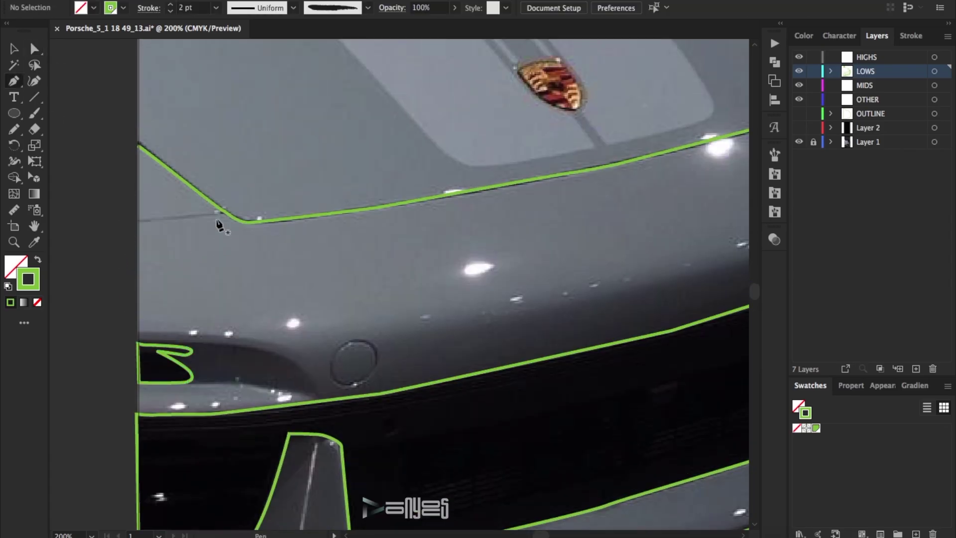
# Step: Draw the short seam from the hood's left corner to the photo's left edge and align its end with the hood line
pyautogui.click(219, 214)
pyautogui.click(135, 220)
pyautogui.keyDown('ctrl'); pyautogui.click(95, 97); pyautogui.keyUp('ctrl')
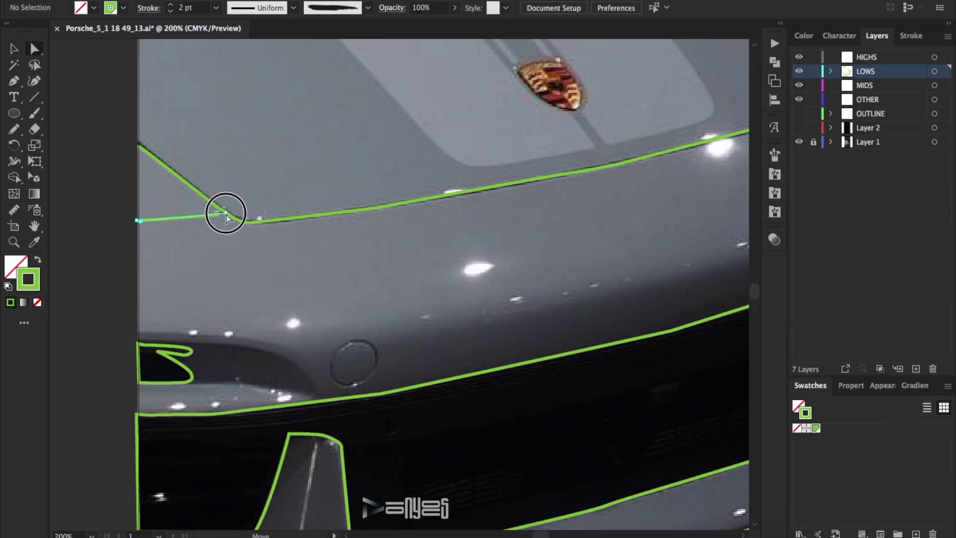
pyautogui.moveTo(223, 213); pyautogui.dragTo(225, 215)
pyautogui.click(253, 278)
# Step: Nudge the anchor at the hood seam's left end upward by two increments and fit the artboard in the window
pyautogui.scroll(5, 299, 293)
pyautogui.click(138, 336)
pyautogui.press('Up')
pyautogui.press('Up')
pyautogui.click(286, 237)
pyautogui.hotkey('ctrl', '0')
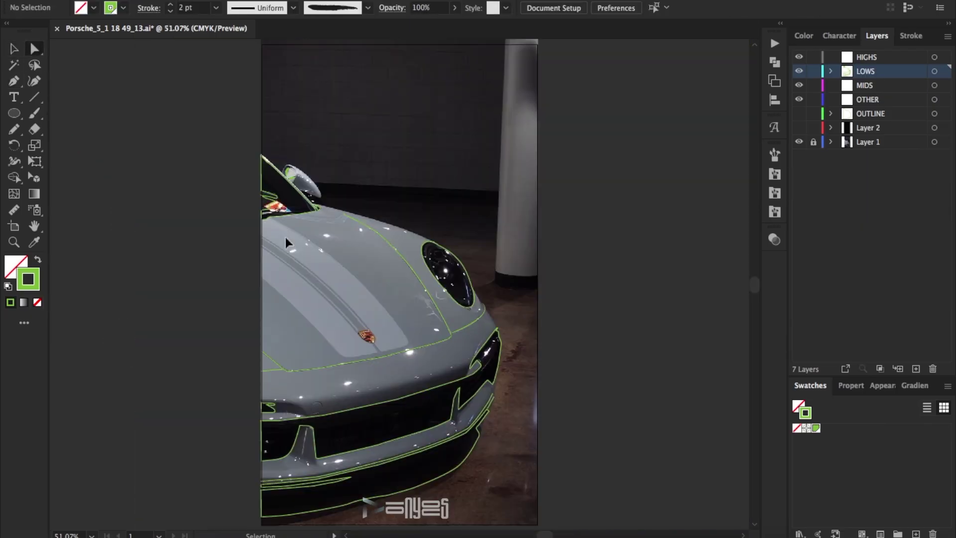
# Step: Toggle the visibility of Layer 2 and the OUTLINE layer to review the traced line work
pyautogui.click(800, 127)
pyautogui.click(799, 113)
pyautogui.click(802, 127)
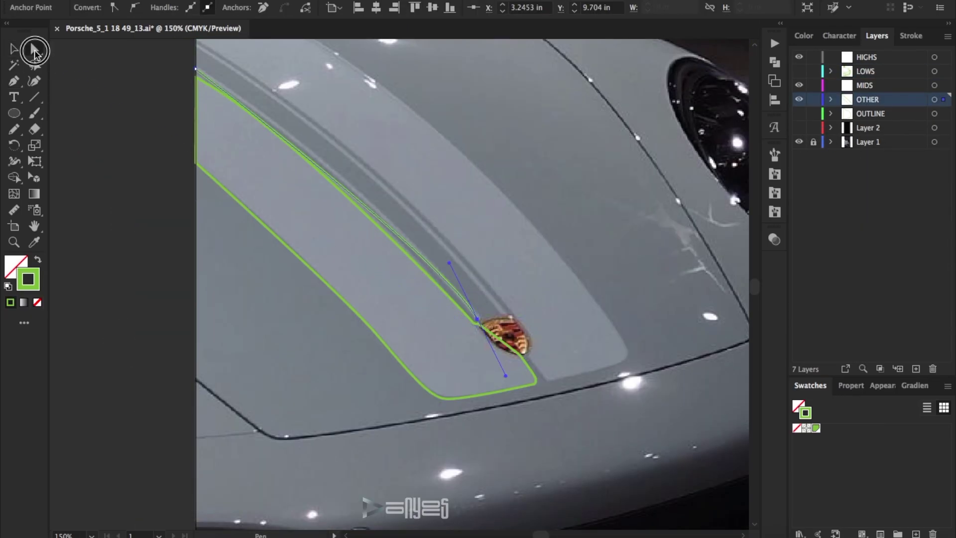
# Step: Reshape the thin line beside the left hood stripe on the OTHER layer so it follows the stripe's inner edge
pyautogui.scroll(3, 473, 283)
pyautogui.click(347, 262)
pyautogui.moveTo(346, 263); pyautogui.dragTo(358, 276)
pyautogui.click(498, 357)
pyautogui.click(267, 234)
pyautogui.click(325, 289)
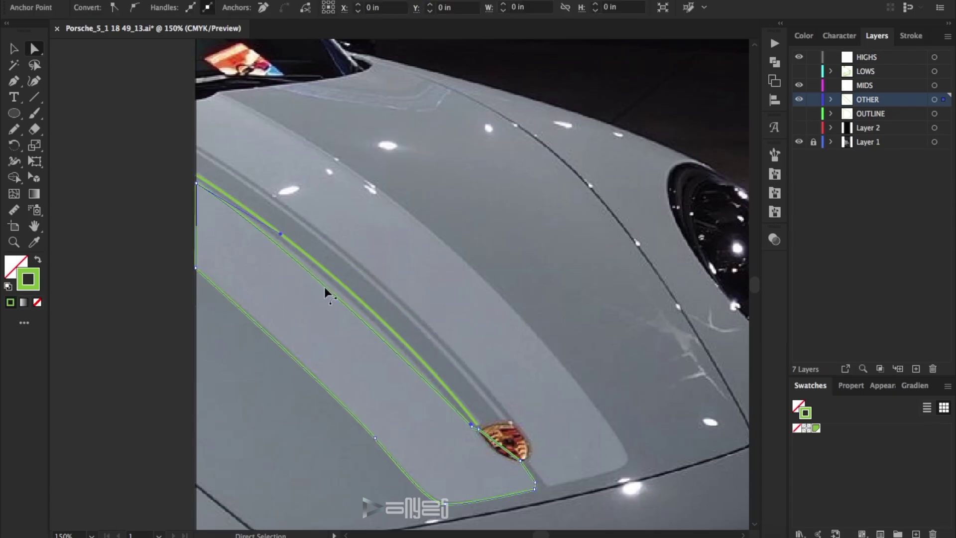
pyautogui.click(348, 264)
pyautogui.moveTo(348, 265); pyautogui.dragTo(350, 271)
pyautogui.click(350, 271)
pyautogui.click(501, 410)
pyautogui.click(501, 410)
# Step: Draw the line along the right side of the hood's dark centre band to the crest and adjust its curvature
pyautogui.click(264, 224)
pyautogui.click(377, 226)
pyautogui.click(530, 459)
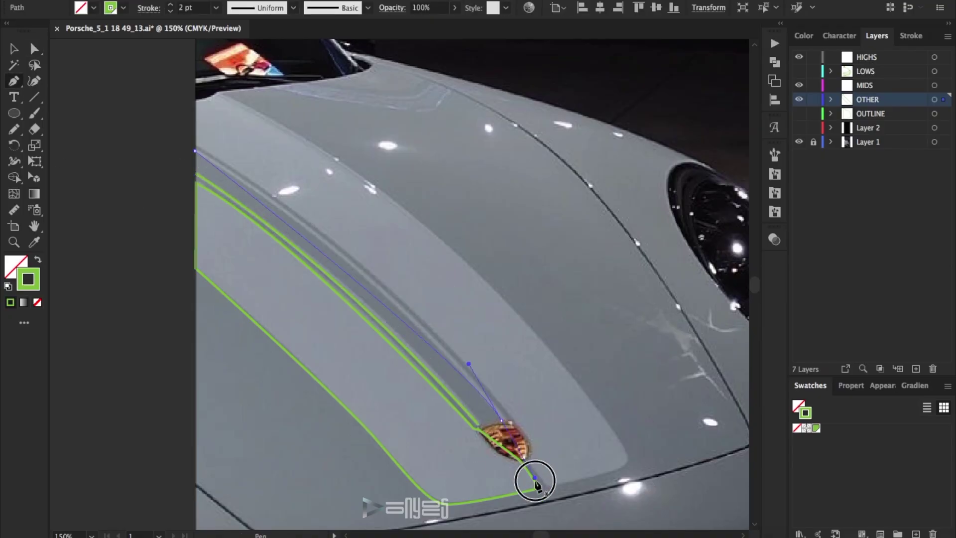
pyautogui.click(408, 272)
pyautogui.click(501, 420)
pyautogui.moveTo(448, 327); pyautogui.dragTo(377, 258)
pyautogui.click(420, 272)
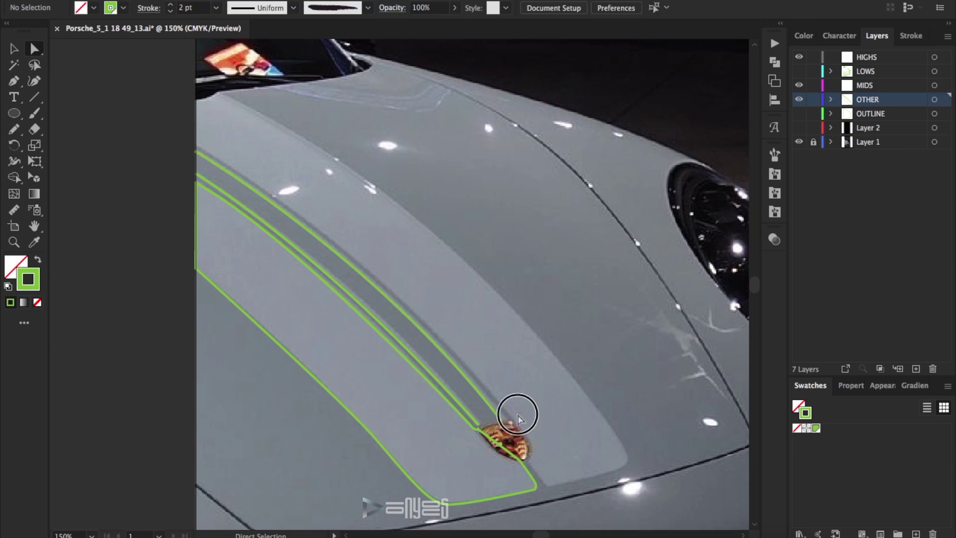
# Step: Trace the hood's right stripe as a closed shape, following the centre band, crest, front corner and outer edge
pyautogui.press('p')
pyautogui.click(193, 148)
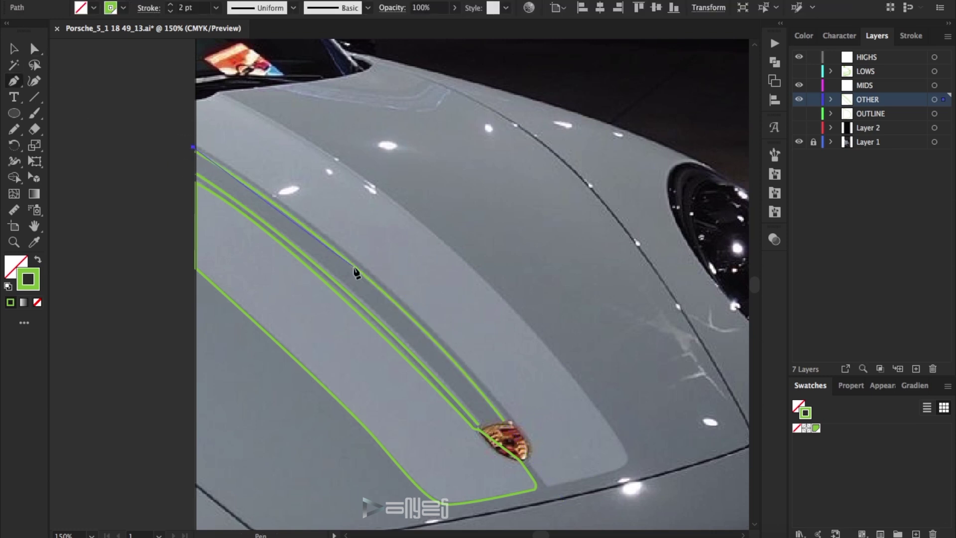
pyautogui.moveTo(389, 291); pyautogui.dragTo(443, 353)
pyautogui.click(510, 419)
pyautogui.click(528, 451)
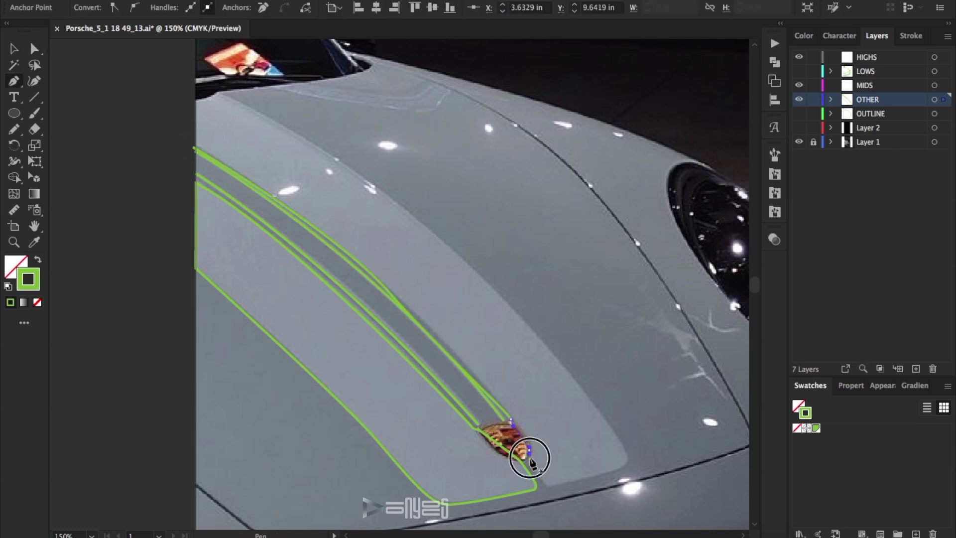
pyautogui.click(428, 229)
pyautogui.click(345, 170)
pyautogui.moveTo(220, 91); pyautogui.dragTo(176, 77)
pyautogui.click(194, 146)
pyautogui.keyDown('ctrl'); pyautogui.click(448, 254); pyautogui.keyUp('ctrl')
# Step: Reshape the right stripe's inner edge by moving its middle anchor, handles and upper end to follow the centre band
pyautogui.click(388, 290)
pyautogui.click(512, 418)
pyautogui.moveTo(443, 355); pyautogui.dragTo(452, 351)
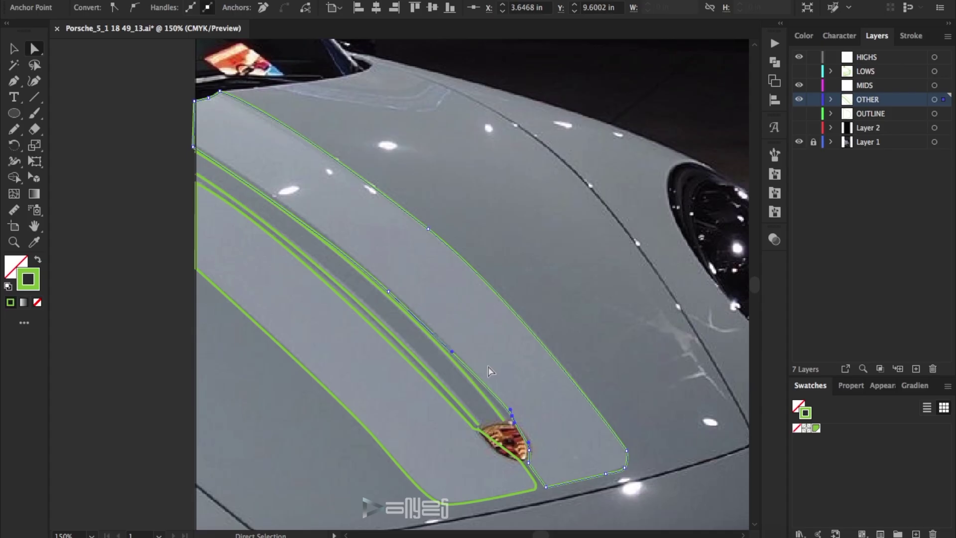
pyautogui.moveTo(389, 292); pyautogui.dragTo(388, 283)
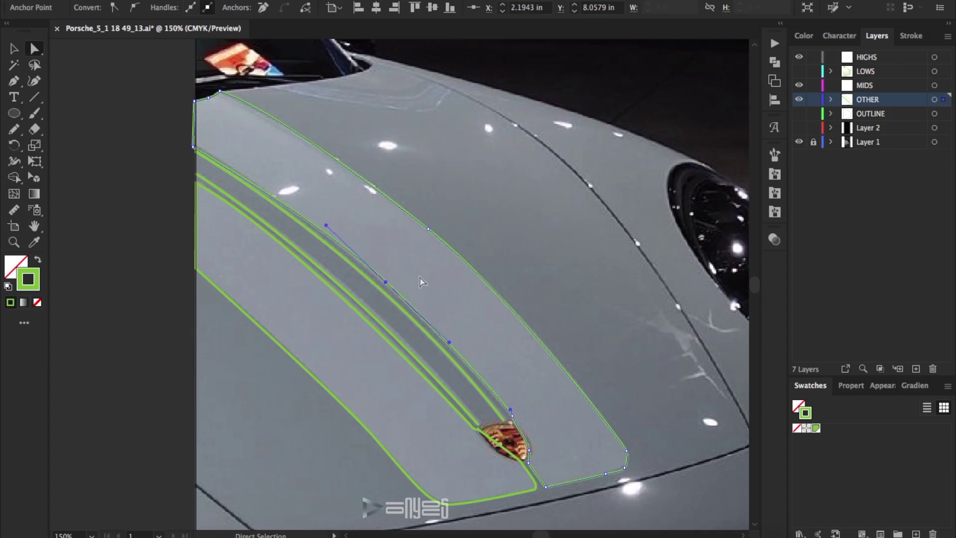
pyautogui.moveTo(327, 226); pyautogui.dragTo(321, 209)
pyautogui.click(253, 152)
pyautogui.click(193, 147)
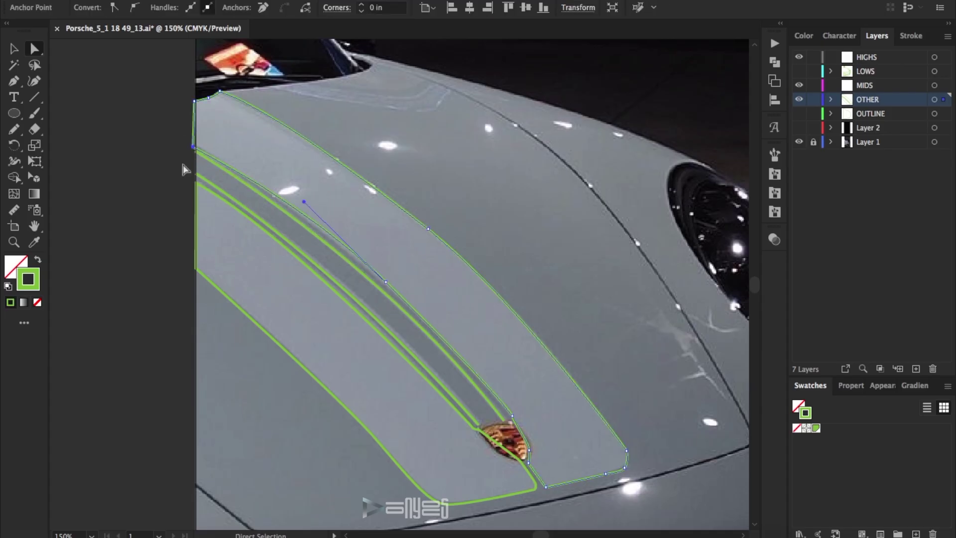
pyautogui.click(287, 139)
pyautogui.click(342, 252)
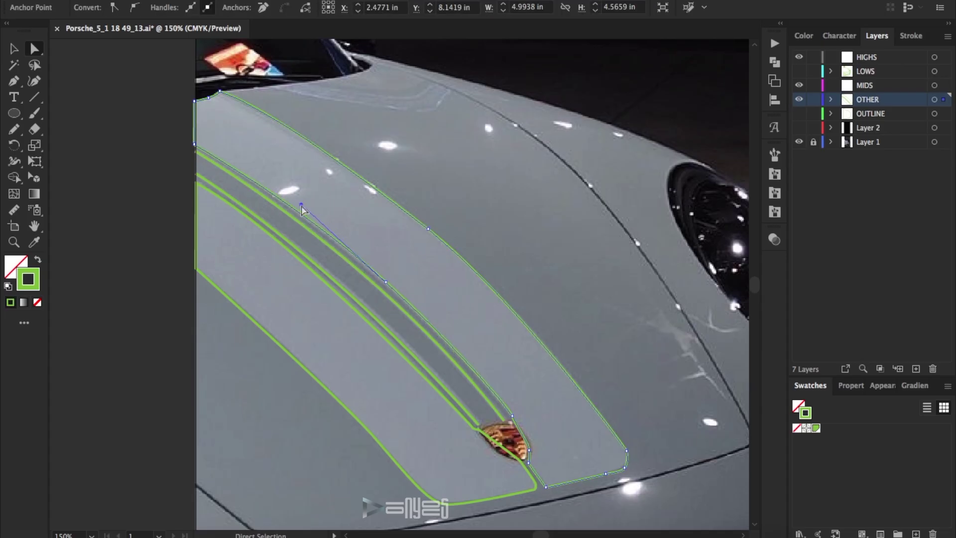
# Step: Fine-tune the right stripe's inner edge at its middle anchor and beside the crest
pyautogui.click(405, 281)
pyautogui.click(404, 273)
pyautogui.click(404, 274)
pyautogui.click(513, 416)
pyautogui.moveTo(503, 427); pyautogui.dragTo(523, 389)
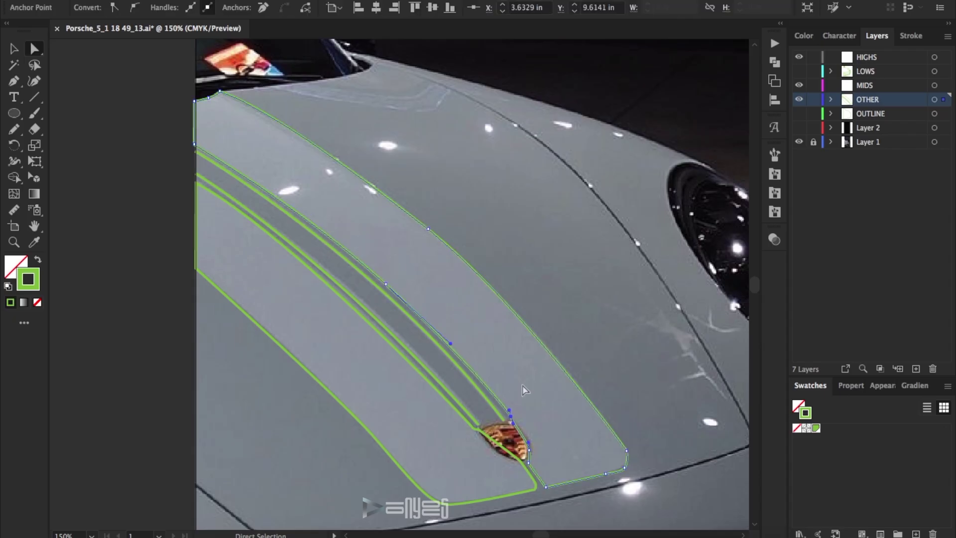
pyautogui.click(529, 391)
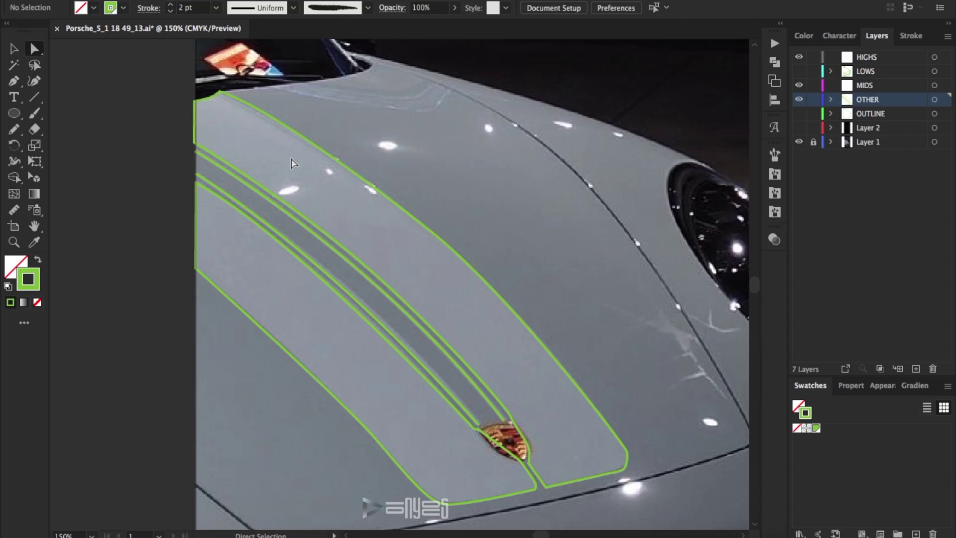
pyautogui.click(373, 315)
pyautogui.click(655, 286)
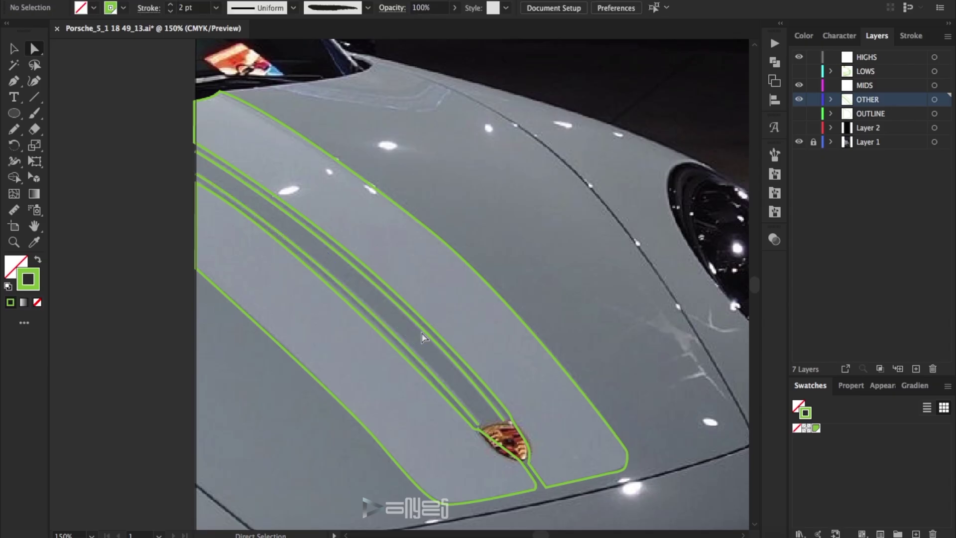
# Step: Fit the artboard in the window and show Layer 2 and the layers from LOWS to OUTLINE to review the artwork
pyautogui.hotkey('ctrl', '0')
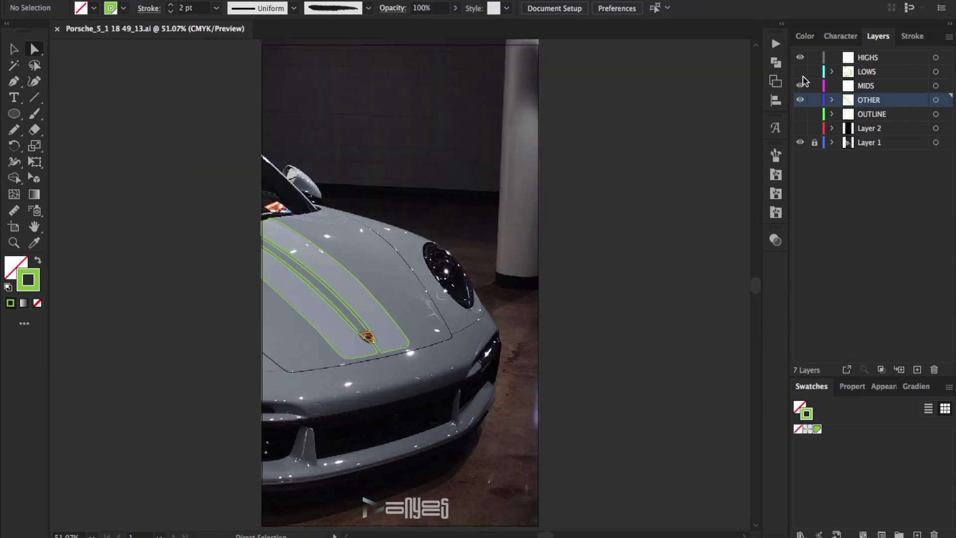
pyautogui.click(799, 128)
pyautogui.moveTo(800, 75); pyautogui.dragTo(800, 114)
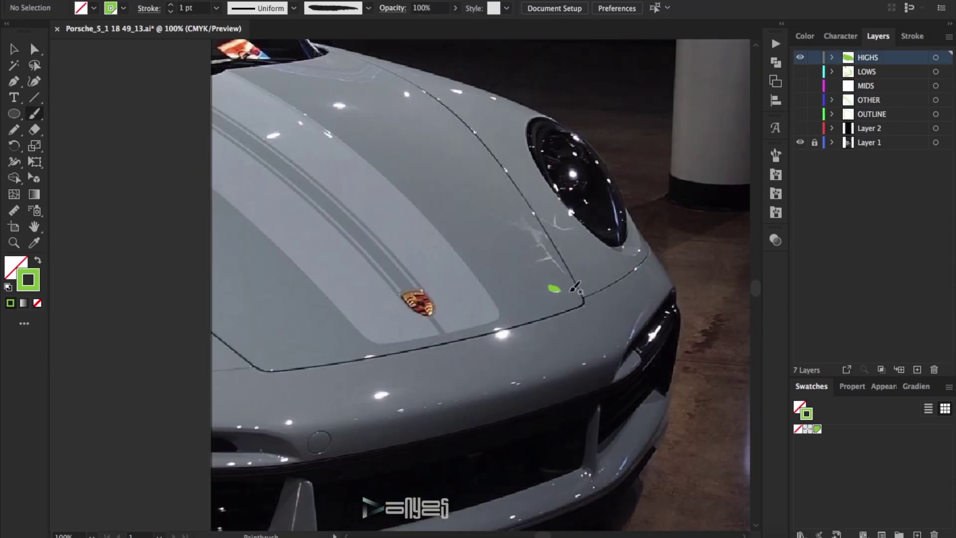
# Step: Apply a smooth tapered brush from 23_Brushes to the highlight near the hood's right corner with a 3 pt stroke
pyautogui.click(554, 288)
pyautogui.click(775, 155)
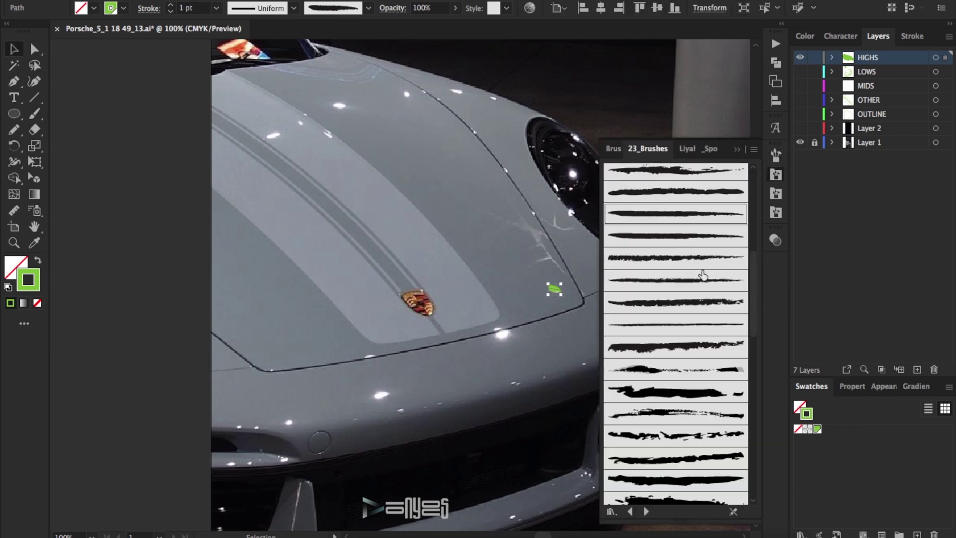
pyautogui.click(643, 169)
pyautogui.click(170, 5)
pyautogui.click(172, 6)
pyautogui.click(381, 186)
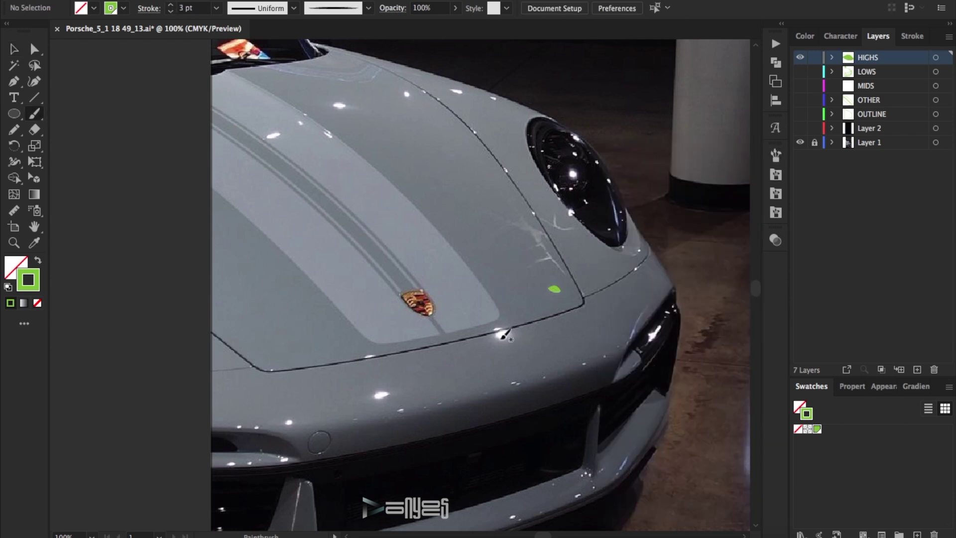
# Step: Paint highlight spots along the hood's front edge on the HIGHS layer with the Paintbrush
pyautogui.click(371, 354)
pyautogui.click(503, 332)
pyautogui.click(33, 106)
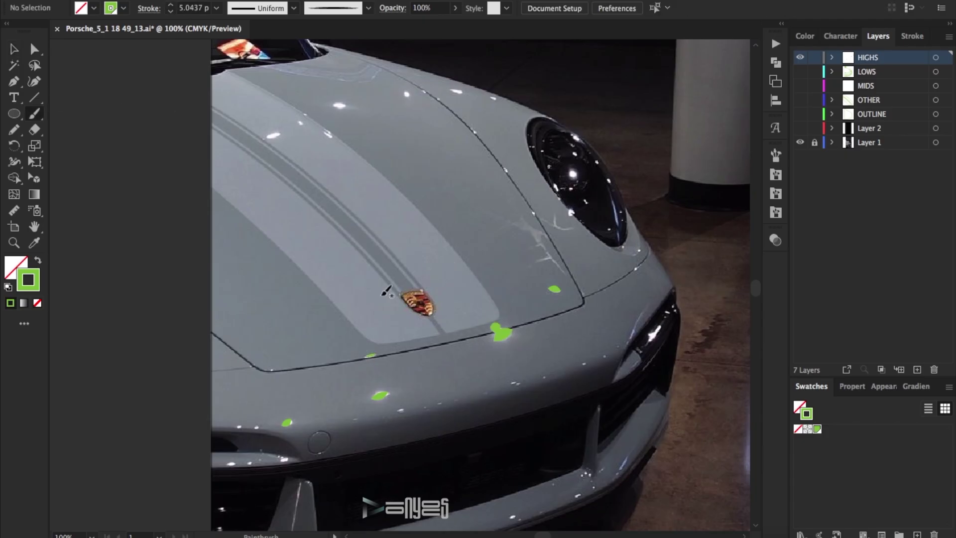
# Step: Set the stroke weight of the oversized highlight stroke at the hood's front edge to 1 pt
pyautogui.click(497, 330)
pyautogui.click(170, 12)
pyautogui.click(112, 135)
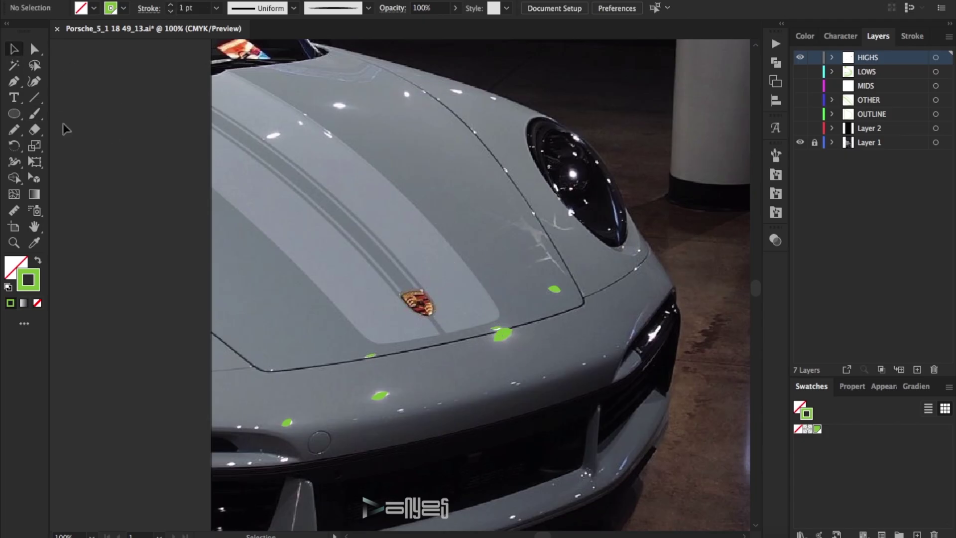
# Step: Paint small highlight spots along the bumper, the front fender and inside the headlight on the HIGHS layer
pyautogui.moveTo(496, 383); pyautogui.dragTo(517, 382)
pyautogui.moveTo(394, 411); pyautogui.dragTo(404, 408)
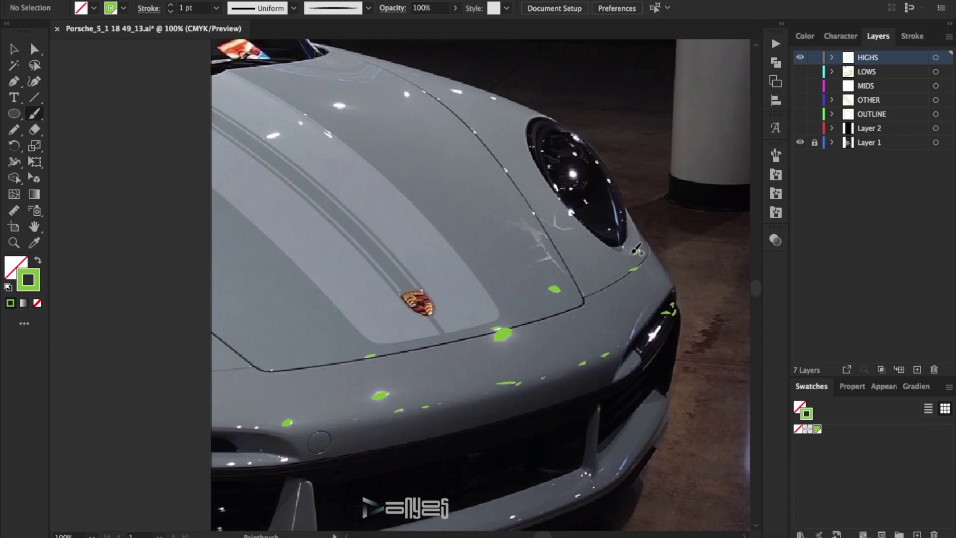
pyautogui.moveTo(539, 151); pyautogui.dragTo(542, 147)
pyautogui.moveTo(569, 143); pyautogui.dragTo(573, 148)
pyautogui.moveTo(574, 153); pyautogui.dragTo(578, 158)
# Step: Increase the stroke weight of the highlights inside the headlight, up to 6 pt
pyautogui.press('v')
pyautogui.moveTo(625, 186); pyautogui.dragTo(572, 152)
pyautogui.click(170, 6)
pyautogui.click(89, 80)
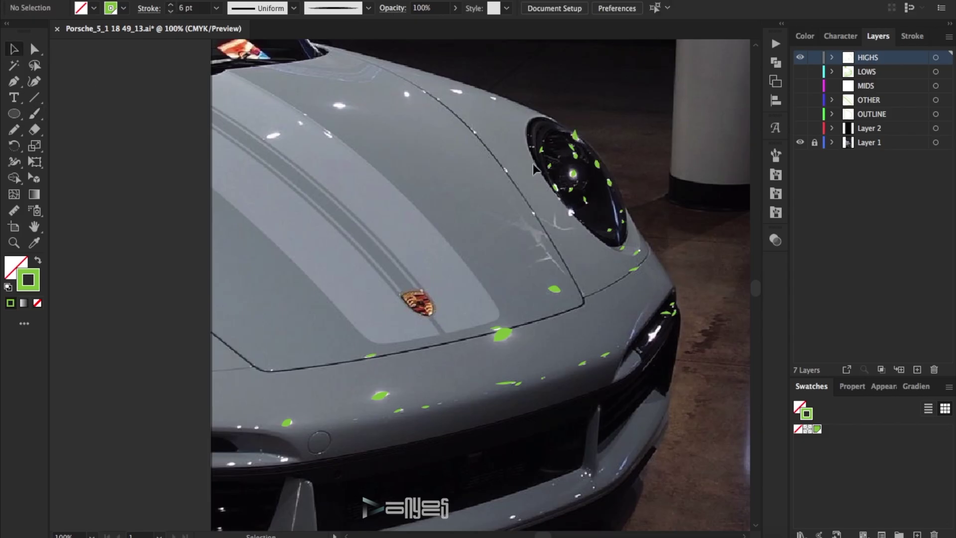
pyautogui.click(573, 173)
# Step: Replace the oversized highlight stroke on the hood stripe and paint 2 pt highlight spots across the hood, fender, hood seam and headlight rim
pyautogui.moveTo(270, 133); pyautogui.dragTo(276, 138)
pyautogui.press('v')
pyautogui.click(171, 11)
pyautogui.press('Delete')
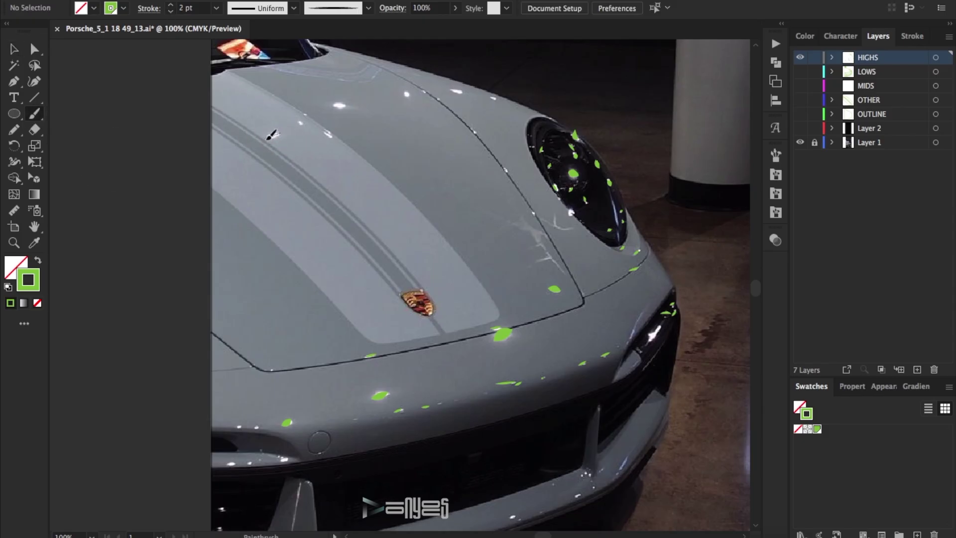
pyautogui.moveTo(404, 95); pyautogui.dragTo(460, 90)
pyautogui.moveTo(490, 99); pyautogui.dragTo(496, 98)
pyautogui.moveTo(472, 135); pyautogui.dragTo(475, 133)
pyautogui.moveTo(532, 217); pyautogui.dragTo(536, 214)
pyautogui.moveTo(508, 178); pyautogui.dragTo(505, 171)
pyautogui.moveTo(567, 214); pyautogui.dragTo(571, 210)
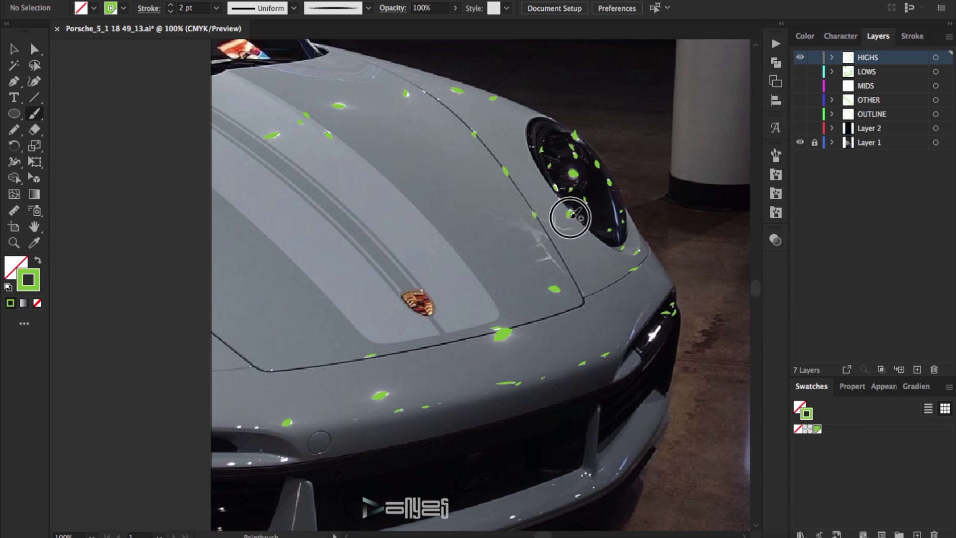
# Step: Paint 1 pt highlight spots at the hood's front-left corner and around the left air intake
pyautogui.scroll(-2, 645, 257)
pyautogui.moveTo(256, 380); pyautogui.dragTo(263, 378)
pyautogui.moveTo(242, 418); pyautogui.dragTo(252, 415)
pyautogui.moveTo(227, 417); pyautogui.dragTo(290, 410)
pyautogui.click(14, 49)
pyautogui.click(145, 165)
# Step: Paint highlight spots along the lower bumper lip, around its two fins and in the left grille opening
pyautogui.scroll(-2, 515, 366)
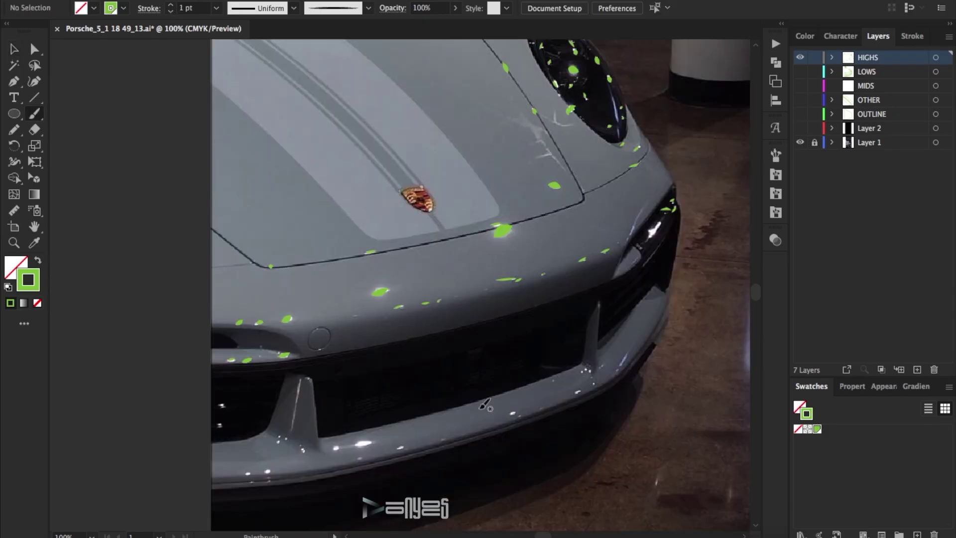
pyautogui.moveTo(577, 391); pyautogui.dragTo(592, 373)
pyautogui.click(303, 450)
pyautogui.click(284, 438)
pyautogui.click(277, 442)
pyautogui.click(222, 406)
pyautogui.click(13, 50)
pyautogui.click(282, 243)
# Step: Paint small highlight spots at the far left end of the lower bumper lip
pyautogui.press('b')
pyautogui.click(267, 471)
pyautogui.click(248, 473)
pyautogui.moveTo(250, 480); pyautogui.dragTo(273, 480)
pyautogui.press('v')
pyautogui.click(75, 141)
# Step: Paint two highlights on the lower lip beside the left fin and set the larger one's stroke weight to 4 pt
pyautogui.moveTo(331, 449); pyautogui.dragTo(338, 447)
pyautogui.moveTo(356, 444); pyautogui.dragTo(371, 442)
pyautogui.click(170, 11)
pyautogui.click(170, 5)
pyautogui.click(170, 5)
pyautogui.click(363, 443)
pyautogui.click(170, 5)
pyautogui.click(170, 5)
pyautogui.click(351, 165)
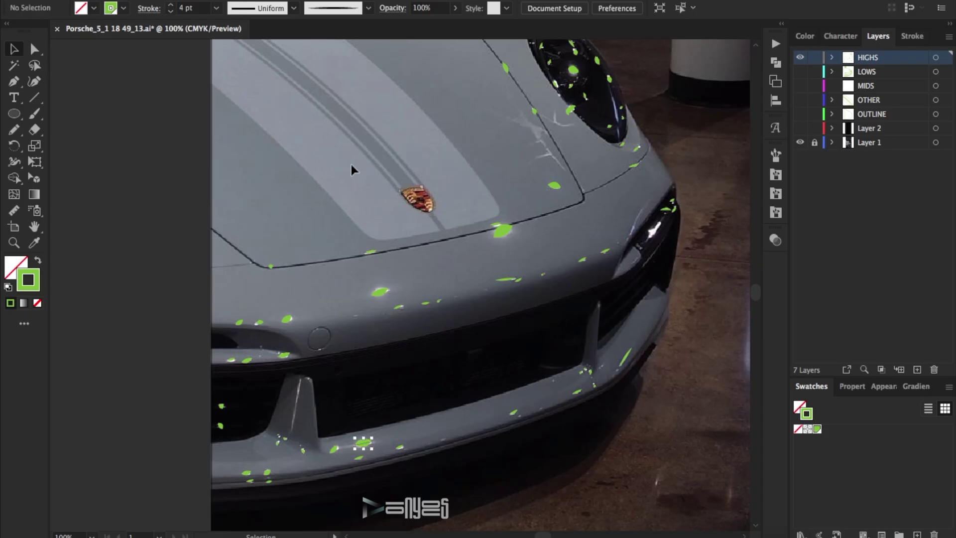
# Step: Paint highlight strokes in the dark side lamp at the bumper's right end with a 3 pt stroke
pyautogui.press('b')
pyautogui.scroll(3, 602, 314)
pyautogui.moveTo(658, 284)
pyautogui.mouseDown()
pyautogui.moveTo(666, 317)
pyautogui.moveTo(645, 334)
pyautogui.mouseUp()
pyautogui.press('v')
pyautogui.click(653, 321)
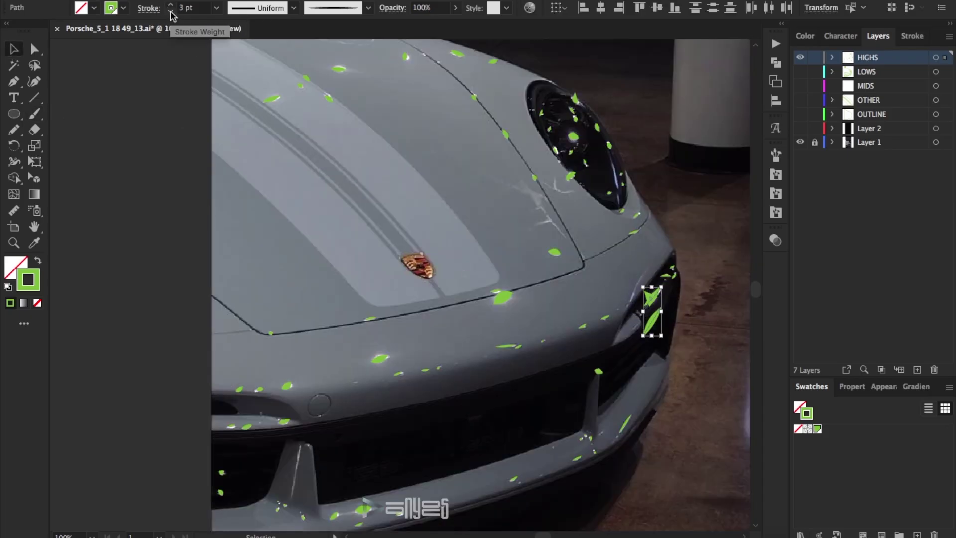
pyautogui.click(288, 157)
# Step: Paint a highlight on the side mirror's lower edge with the rough-edged brush and set its stroke weight to 0.5 pt
pyautogui.scroll(3, 288, 158)
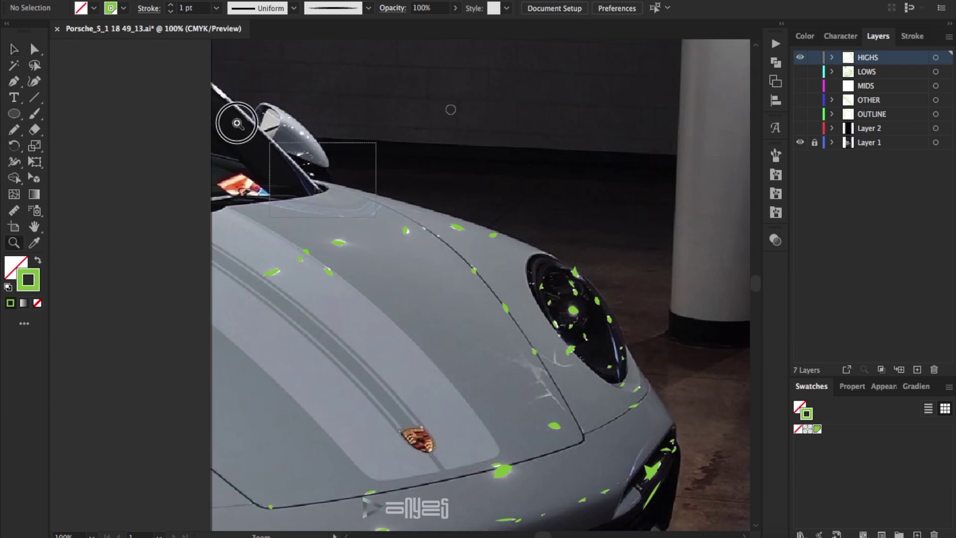
pyautogui.press('b')
pyautogui.scroll(5, 483, 268)
pyautogui.click(368, 8)
pyautogui.click(332, 74)
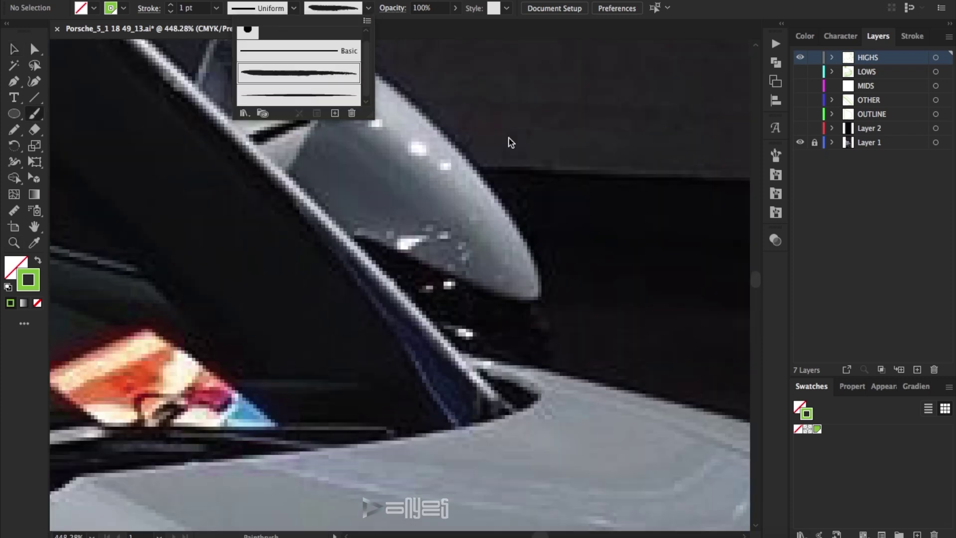
pyautogui.moveTo(423, 235); pyautogui.dragTo(400, 249)
pyautogui.press('v')
pyautogui.click(412, 241)
pyautogui.click(170, 12)
pyautogui.click(50, 176)
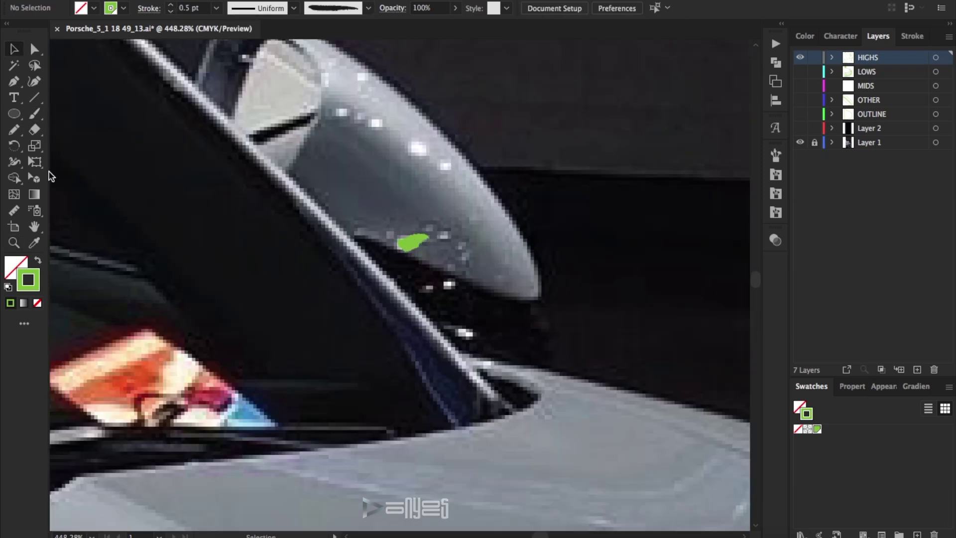
# Step: Paint highlight spots across the mirror housing and reduce the small one near its lower edge to 0.25 pt
pyautogui.moveTo(416, 142); pyautogui.dragTo(422, 154)
pyautogui.moveTo(368, 117)
pyautogui.mouseDown()
pyautogui.moveTo(376, 125)
pyautogui.moveTo(341, 116)
pyautogui.mouseUp()
pyautogui.moveTo(362, 74); pyautogui.dragTo(374, 80)
pyautogui.moveTo(446, 160); pyautogui.dragTo(453, 168)
pyautogui.moveTo(440, 230); pyautogui.dragTo(445, 238)
pyautogui.press('v')
pyautogui.click(440, 227)
pyautogui.click(518, 153)
# Step: Paint tiny highlight spots beneath the side mirror and at its inner edge with a 0.15 pt stroke
pyautogui.press('b')
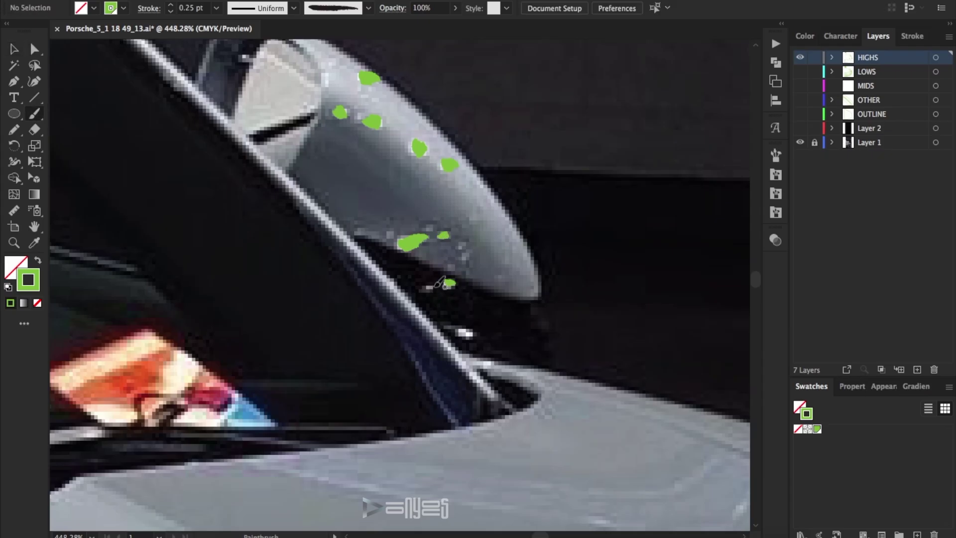
pyautogui.click(426, 290)
pyautogui.press('BackSpace')
pyautogui.write('1')
pyautogui.press('Return')
pyautogui.click(246, 76)
pyautogui.scroll(2, 246, 75)
pyautogui.press('b')
pyautogui.moveTo(249, 98); pyautogui.dragTo(247, 105)
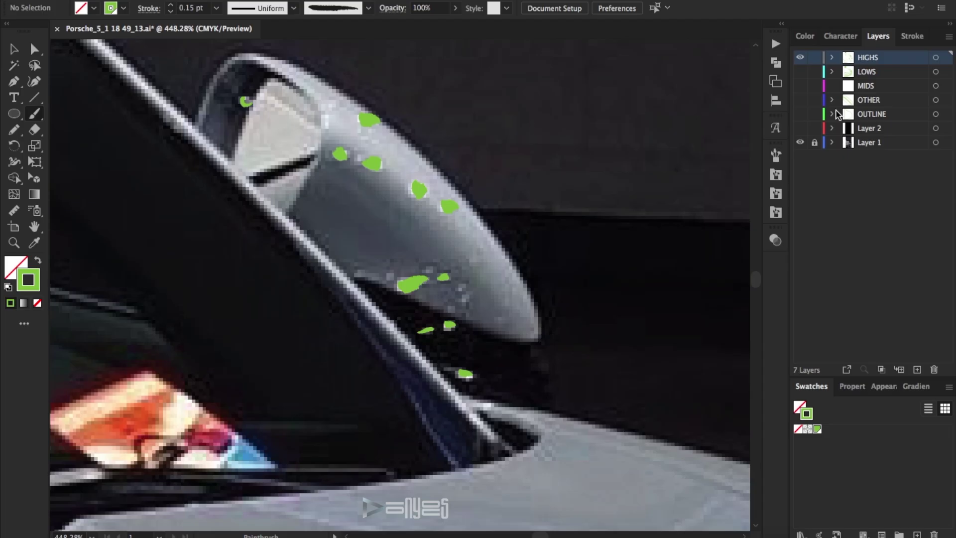
# Step: Show the LOWS layer, paint the dark areas around the mirror glass on it and reduce their stroke weight
pyautogui.click(800, 71)
pyautogui.click(866, 71)
pyautogui.click(14, 48)
pyautogui.moveTo(265, 176); pyautogui.dragTo(321, 154)
pyautogui.press('v')
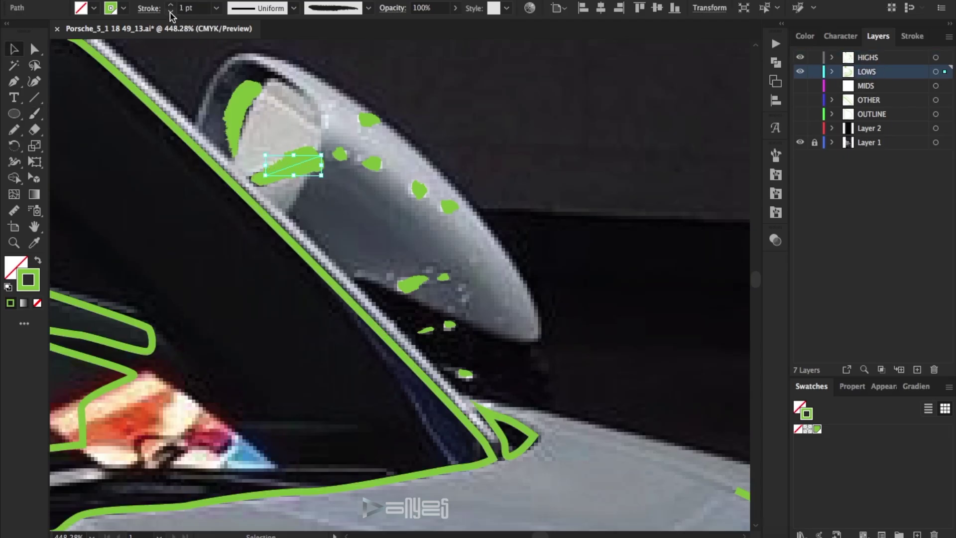
pyautogui.click(171, 13)
pyautogui.click(398, 122)
# Step: Hide LOWS and paint 0.25 pt highlight strokes along the mirror glass edge and outer rim on the HIGHS layer
pyautogui.click(799, 71)
pyautogui.click(868, 57)
pyautogui.moveTo(287, 105); pyautogui.dragTo(317, 132)
pyautogui.click(11, 50)
pyautogui.click(291, 110)
pyautogui.click(171, 13)
pyautogui.click(288, 97)
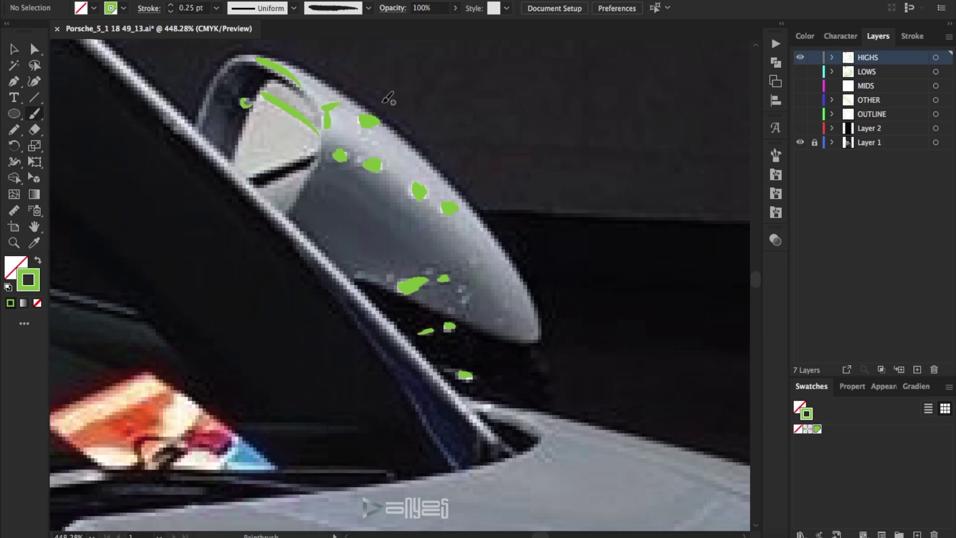
pyautogui.scroll(-2, 345, 99)
pyautogui.moveTo(529, 269); pyautogui.dragTo(463, 167)
pyautogui.press('v')
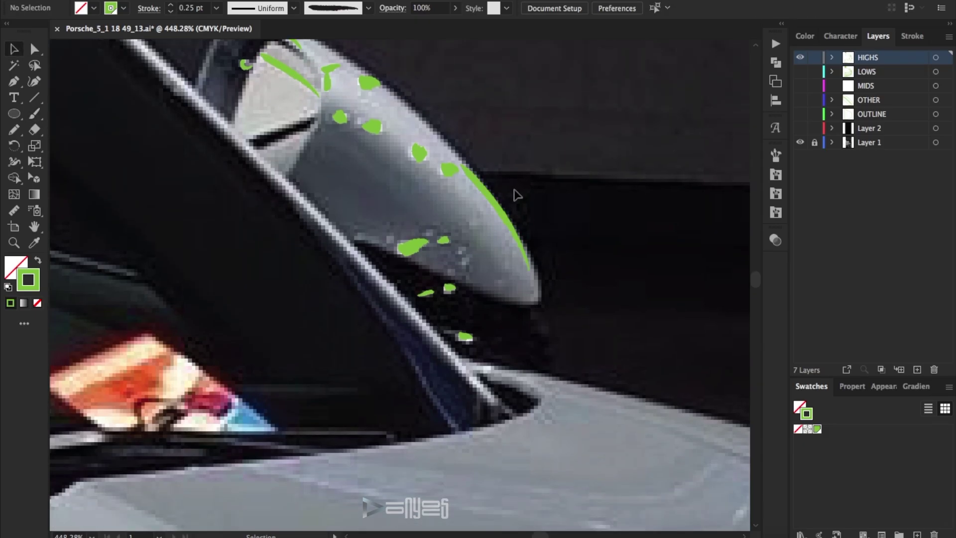
# Step: Paint thin highlight strokes on the windshield, its colourful reflection and the wiper area with a 0.15 pt stroke
pyautogui.hotkey('ctrl', '0')
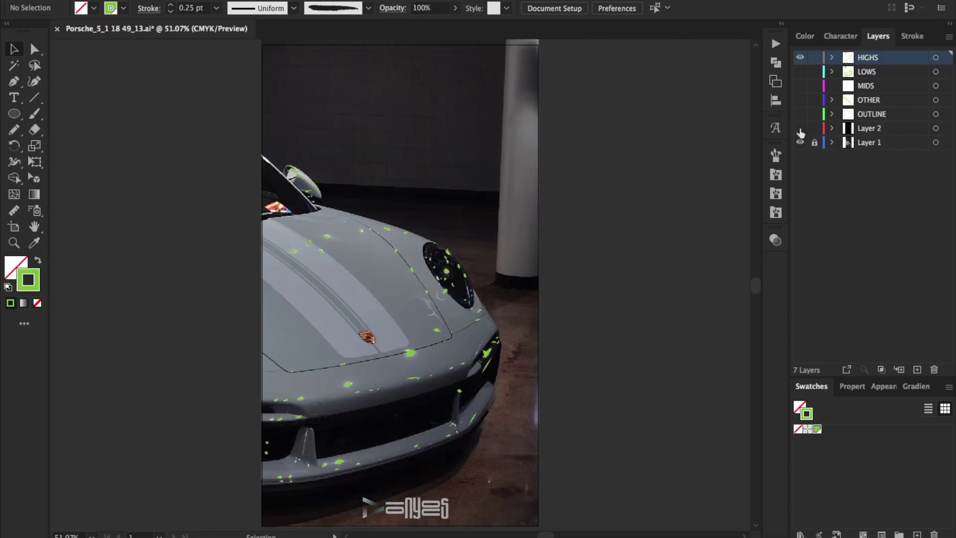
pyautogui.moveTo(290, 144); pyautogui.dragTo(324, 205)
pyautogui.press('b')
pyautogui.moveTo(318, 158)
pyautogui.mouseDown()
pyautogui.moveTo(363, 207)
pyautogui.moveTo(413, 206)
pyautogui.mouseUp()
pyautogui.scroll(-5, 521, 229)
pyautogui.moveTo(317, 345); pyautogui.dragTo(393, 336)
pyautogui.moveTo(606, 333); pyautogui.dragTo(492, 340)
pyautogui.moveTo(577, 299); pyautogui.dragTo(545, 299)
pyautogui.moveTo(533, 298); pyautogui.dragTo(373, 318)
pyautogui.press('v')
pyautogui.moveTo(483, 264); pyautogui.dragTo(580, 339)
pyautogui.click(518, 252)
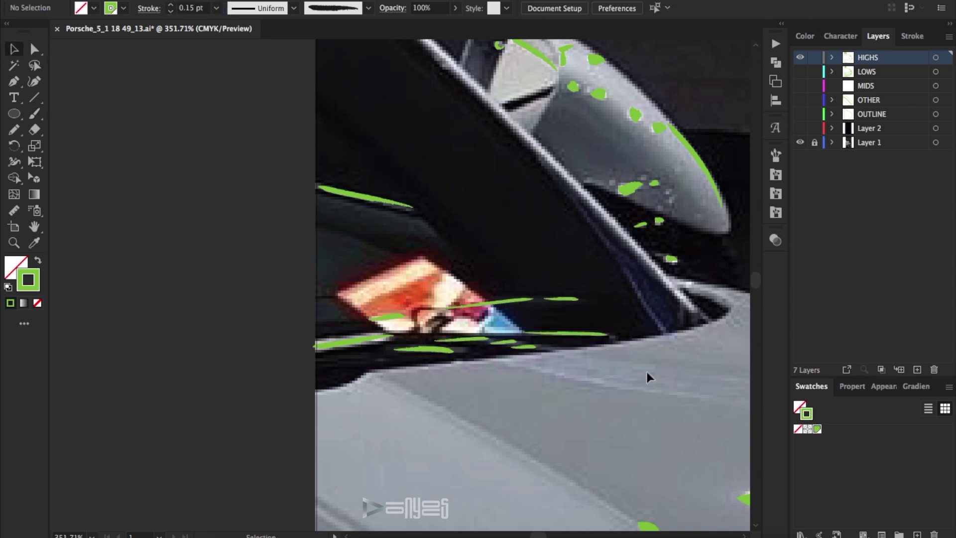
# Step: Paint two thin highlight strokes along the inner side of the windshield pillar
pyautogui.click(36, 115)
pyautogui.moveTo(625, 271); pyautogui.dragTo(662, 333)
pyautogui.moveTo(583, 199); pyautogui.dragTo(629, 265)
pyautogui.press('v')
pyautogui.click(547, 233)
# Step: Add a thin highlight stroke beside the existing highlight on the edge of the hood stripe
pyautogui.scroll(3, 533, 239)
pyautogui.scroll(-8, 572, 254)
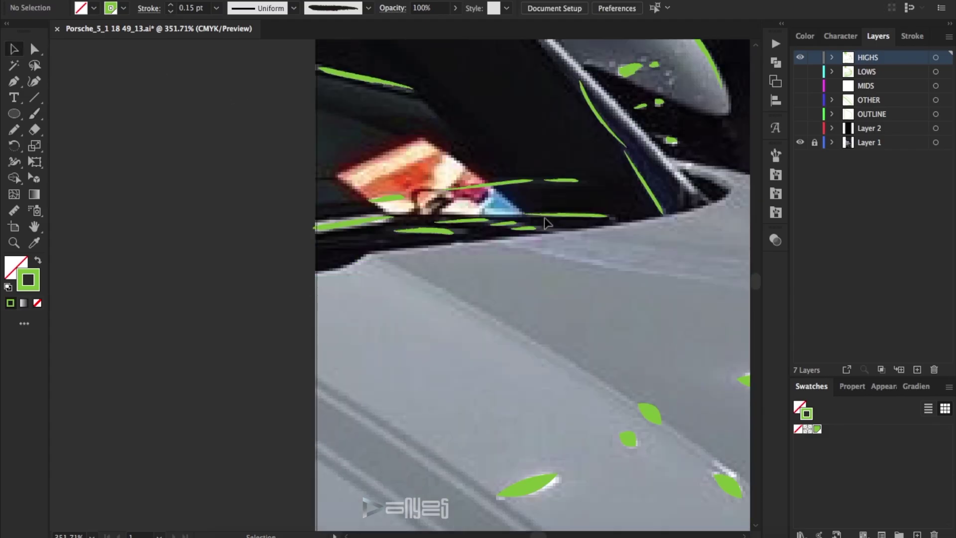
pyautogui.scroll(-2, 604, 268)
pyautogui.press('b')
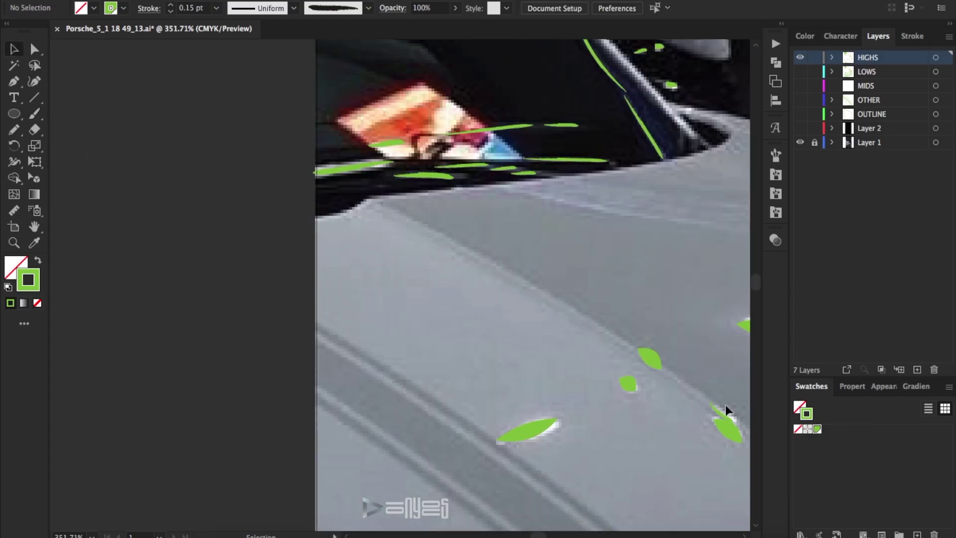
# Step: Fit the artboard in the window and toggle Layer 2's visibility to check the highlights
pyautogui.press('super+0')
pyautogui.click(800, 128)
pyautogui.click(800, 128)
# Step: Paint highlight spots on the two upper corners and bottom tip of the hood crest with a 0.25 pt stroke
pyautogui.scroll(8, 417, 238)
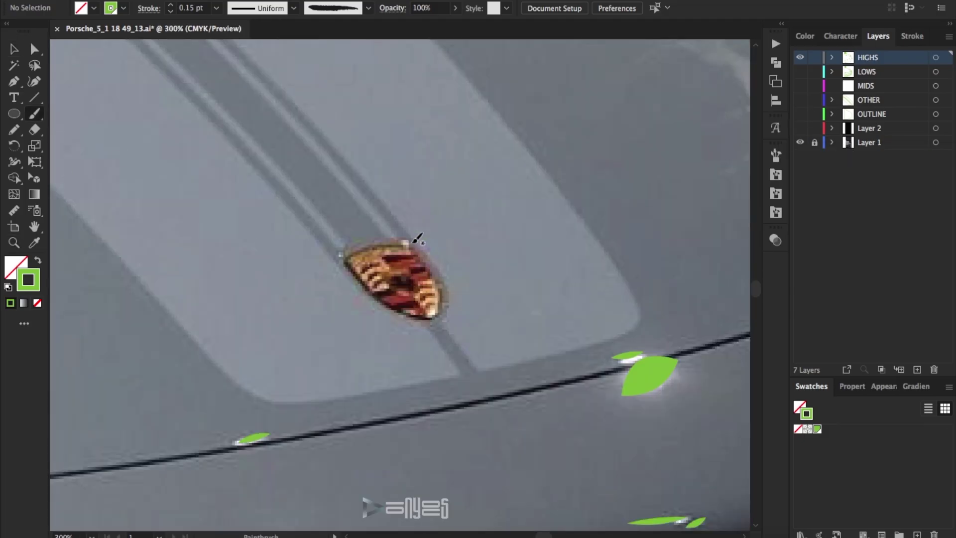
pyautogui.moveTo(248, 180); pyautogui.dragTo(249, 181)
pyautogui.click(216, 8)
pyautogui.click(224, 22)
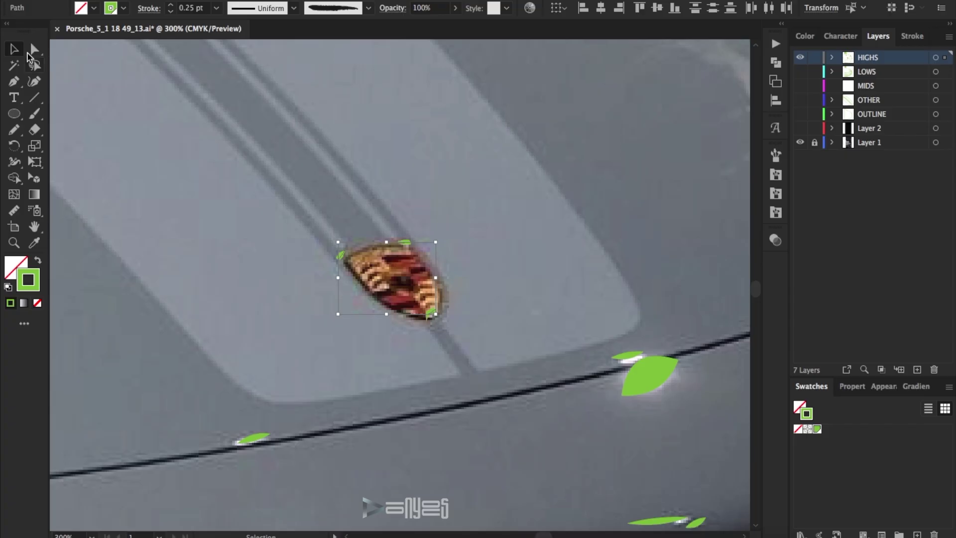
pyautogui.click(468, 249)
# Step: Increase the stroke weight of the highlights at the crest's bottom tip and upper-right corner
pyautogui.click(431, 312)
pyautogui.click(216, 8)
pyautogui.click(224, 34)
pyautogui.click(390, 260)
pyautogui.click(405, 242)
pyautogui.click(434, 184)
# Step: Adjust the small highlight above the hood's front seam so it meets the large highlight beside it
pyautogui.click(628, 356)
pyautogui.click(659, 298)
pyautogui.hotkey('ctrl', 'z')
pyautogui.click(685, 267)
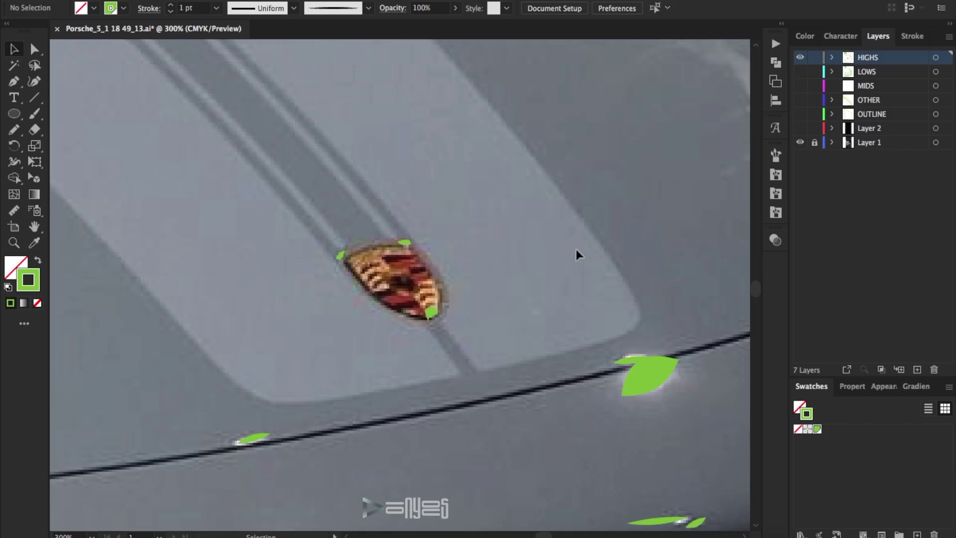
# Step: Show LOWS, hide HIGHS and paint the crest's outline and dark inner details on LOWS with a 0.25 pt brush stroke
pyautogui.click(799, 71)
pyautogui.click(800, 58)
pyautogui.click(775, 155)
pyautogui.click(713, 219)
pyautogui.moveTo(382, 277)
pyautogui.mouseDown()
pyautogui.moveTo(369, 258)
pyautogui.moveTo(388, 273)
pyautogui.moveTo(389, 290)
pyautogui.moveTo(418, 257)
pyautogui.mouseUp()
pyautogui.press('v')
pyautogui.click(466, 238)
pyautogui.press('b')
pyautogui.moveTo(427, 270)
pyautogui.mouseDown()
pyautogui.moveTo(396, 281)
pyautogui.moveTo(413, 285)
pyautogui.moveTo(393, 293)
pyautogui.moveTo(394, 310)
pyautogui.moveTo(423, 317)
pyautogui.moveTo(397, 311)
pyautogui.moveTo(348, 259)
pyautogui.moveTo(401, 243)
pyautogui.mouseUp()
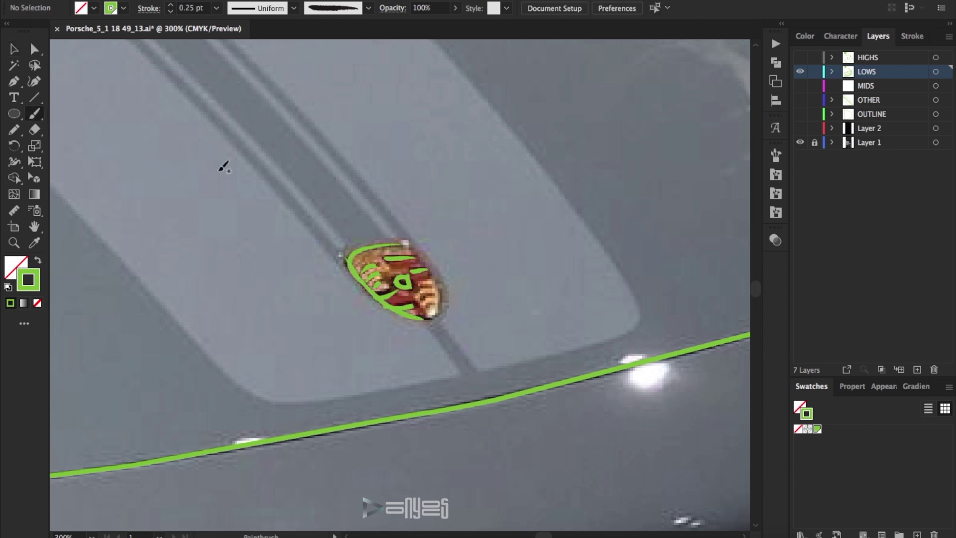
# Step: Adjust the anchor point of the crest outline at its upper-left corner
pyautogui.click(363, 251)
pyautogui.click(344, 257)
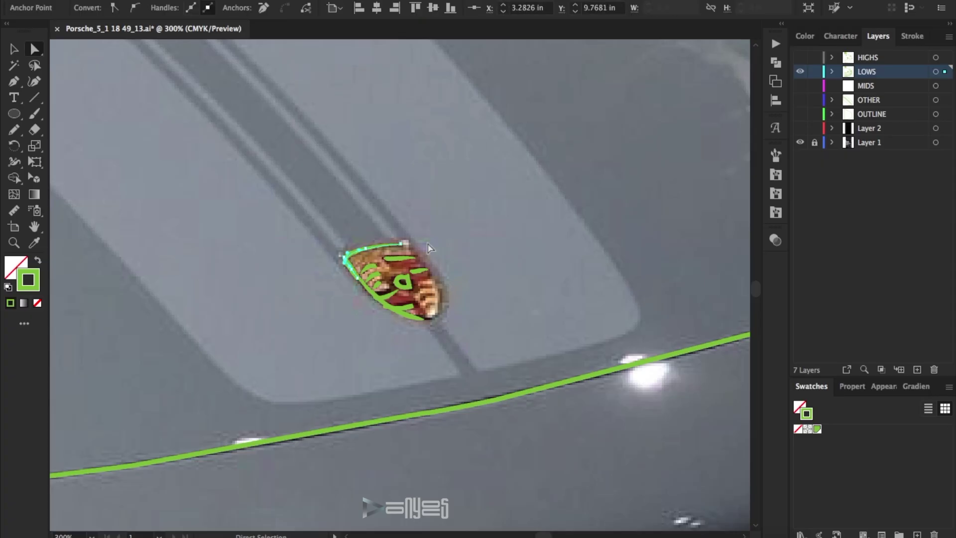
pyautogui.hotkey('ctrl', 'shift', 'a')
# Step: Paint the remaining dark strokes in the crest's center and along its right edge on the LOWS layer
pyautogui.press('b')
pyautogui.press('v')
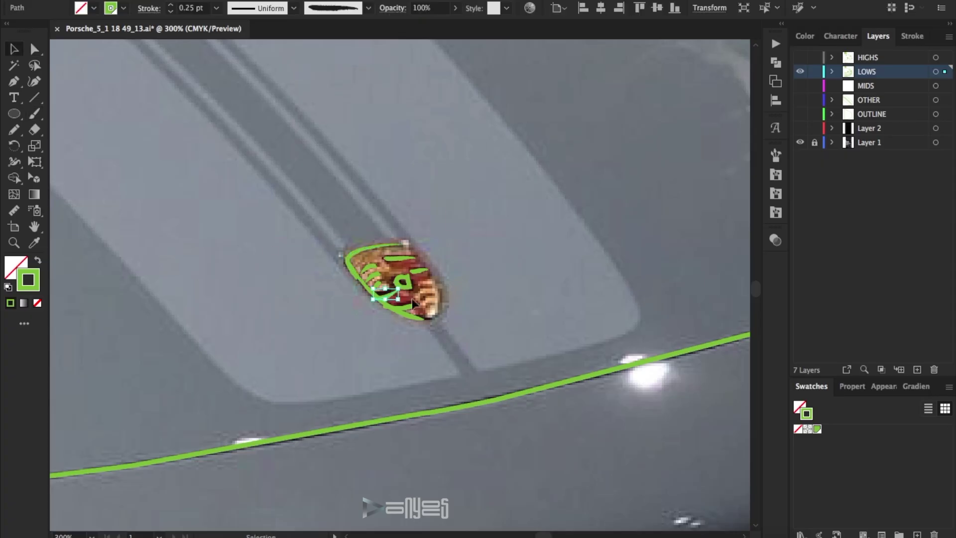
pyautogui.moveTo(404, 273)
pyautogui.mouseDown()
pyautogui.moveTo(398, 283)
pyautogui.moveTo(438, 310)
pyautogui.mouseUp()
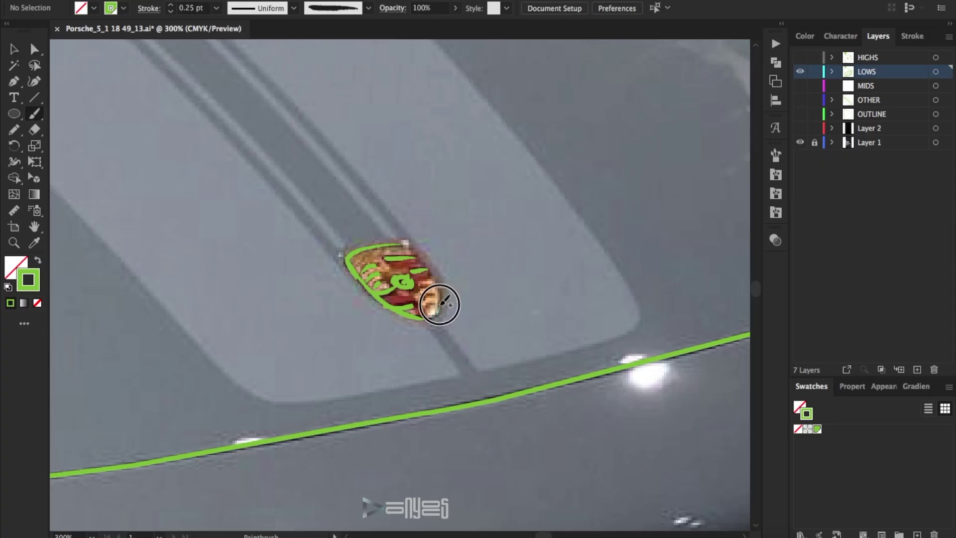
pyautogui.scroll(-2, 478, 214)
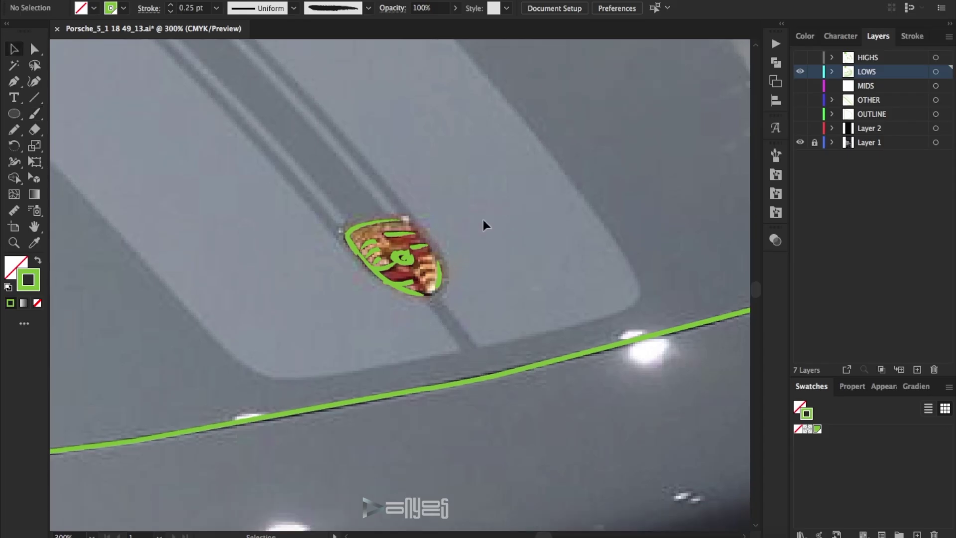
# Step: Refine the anchor points of the hood seam line below the crest on LOWS and save the file
pyautogui.press('a')
pyautogui.click(493, 353)
pyautogui.click(416, 363)
pyautogui.click(410, 371)
pyautogui.hotkey('ctrl', 'shift', 'a')
pyautogui.hotkey('ctrl', '0')
pyautogui.hotkey('ctrl', 's')
# Step: Leave only MIDS and the photo on Layer 1 visible, and make MIDS the active layer
pyautogui.moveTo(800, 128); pyautogui.dragTo(799, 57)
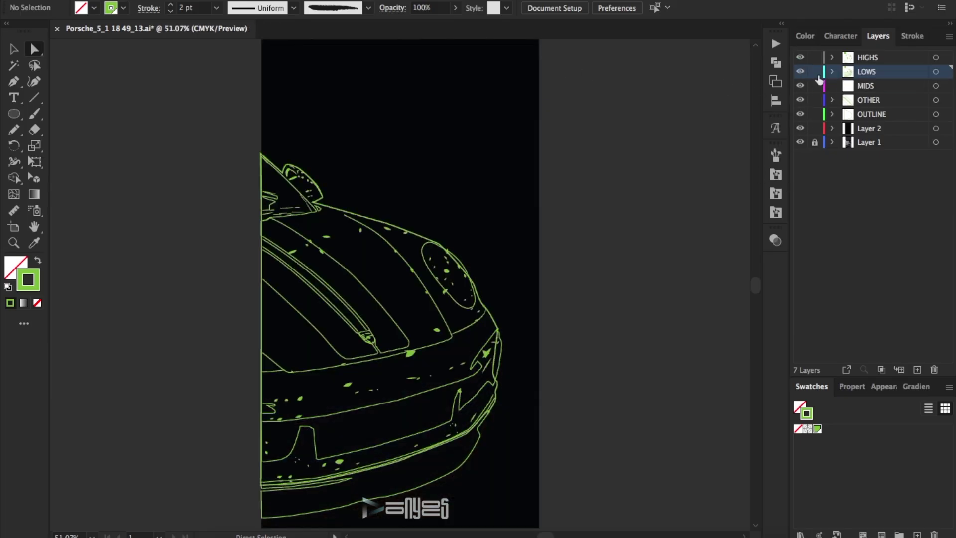
pyautogui.click(800, 128)
pyautogui.moveTo(800, 57); pyautogui.dragTo(800, 95)
pyautogui.click(799, 100)
pyautogui.click(799, 99)
pyautogui.click(799, 86)
pyautogui.click(800, 100)
pyautogui.click(870, 87)
pyautogui.click(799, 114)
# Step: Trace the dark strip across the front bumper and the small intake at its left end as closed Pen paths on MIDS
pyautogui.click(14, 243)
pyautogui.click(390, 409)
pyautogui.click(410, 260)
pyautogui.click(14, 82)
pyautogui.moveTo(538, 224); pyautogui.dragTo(525, 230)
pyautogui.moveTo(472, 252); pyautogui.dragTo(461, 256)
pyautogui.moveTo(272, 298); pyautogui.dragTo(260, 301)
pyautogui.click(198, 308)
pyautogui.click(217, 329)
pyautogui.click(226, 336)
pyautogui.moveTo(402, 301); pyautogui.dragTo(408, 300)
pyautogui.click(533, 252)
pyautogui.hotkey('ctrl', 'z')
pyautogui.click(525, 260)
pyautogui.click(535, 241)
pyautogui.click(538, 224)
pyautogui.moveTo(179, 330); pyautogui.dragTo(160, 328)
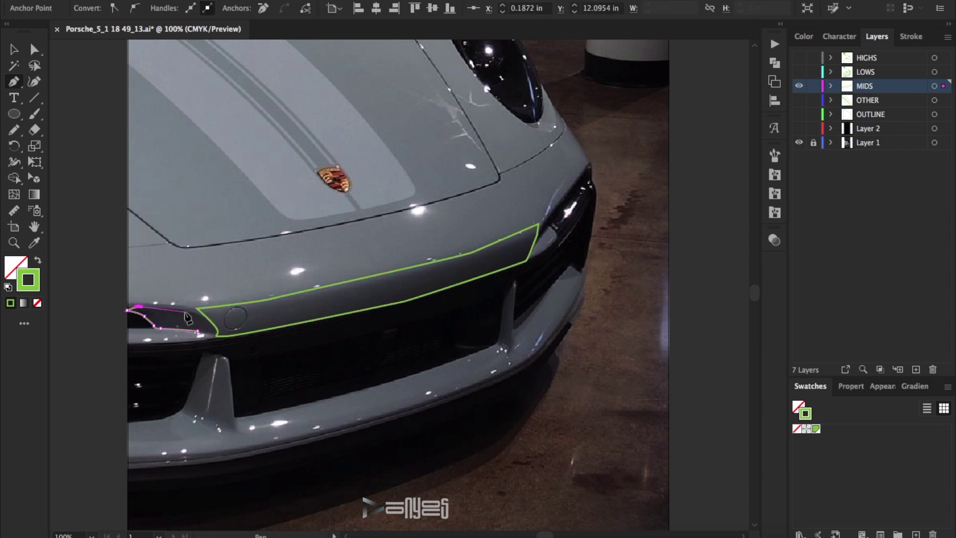
# Step: Trace the tapered fin at the left of the front grille as a closed Pen path on MIDS
pyautogui.click(183, 410)
pyautogui.moveTo(235, 423); pyautogui.dragTo(235, 401)
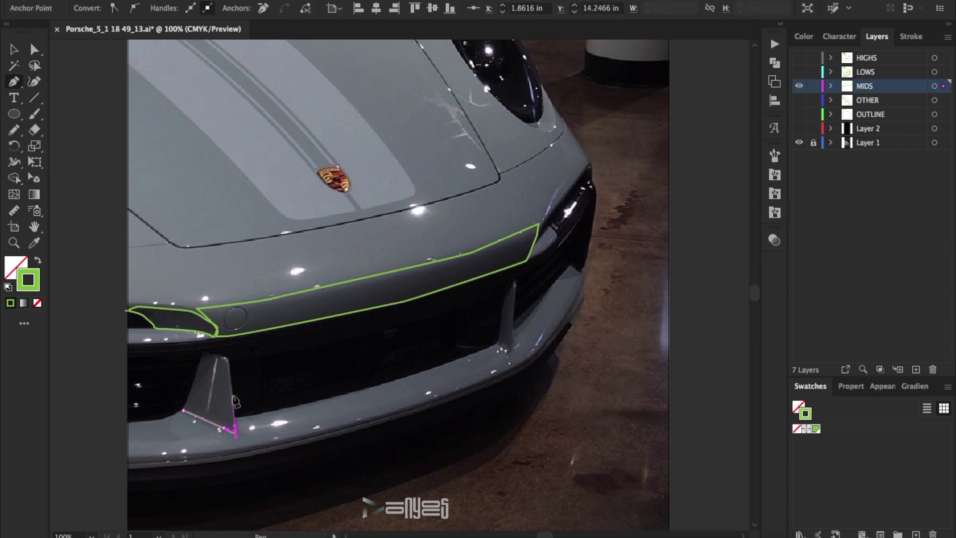
pyautogui.click(184, 410)
pyautogui.press('v')
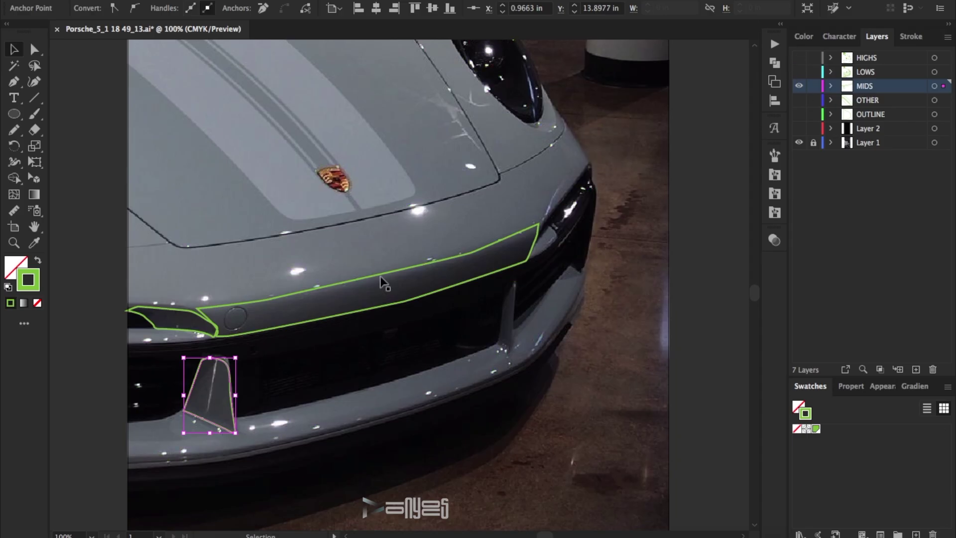
# Step: Paint the thin highlight running down the left grille fin on the HIGHS layer with a brush stroke, and save the file
pyautogui.click(799, 58)
pyautogui.click(798, 86)
pyautogui.click(876, 58)
pyautogui.press('b')
pyautogui.moveTo(217, 361); pyautogui.dragTo(208, 412)
pyautogui.press('v')
pyautogui.click(281, 175)
pyautogui.hotkey('ctrl', 's')
# Step: Return to MIDS with HIGHS hidden and trace the forked fin at the right end of the grille as a closed path
pyautogui.click(798, 86)
pyautogui.click(798, 58)
pyautogui.click(876, 85)
pyautogui.press('p')
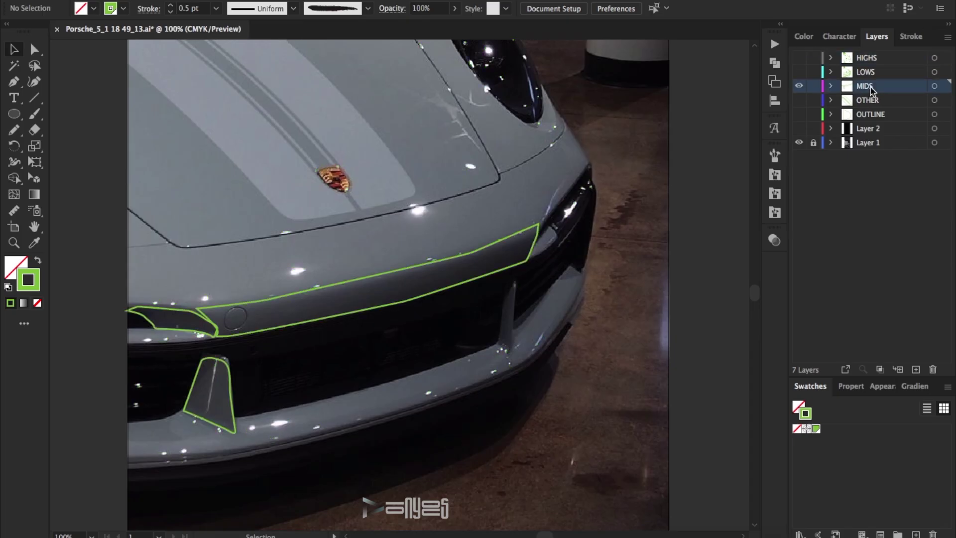
pyautogui.click(507, 350)
pyautogui.click(513, 319)
pyautogui.click(517, 280)
pyautogui.click(505, 303)
pyautogui.click(502, 329)
pyautogui.click(14, 49)
pyautogui.click(518, 309)
pyautogui.click(392, 222)
# Step: Paint the shading on the bumper's right corner with the brush on MIDS and set its stroke weight to 0.5 pt
pyautogui.press('b')
pyautogui.moveTo(550, 344); pyautogui.dragTo(580, 291)
pyautogui.press('v')
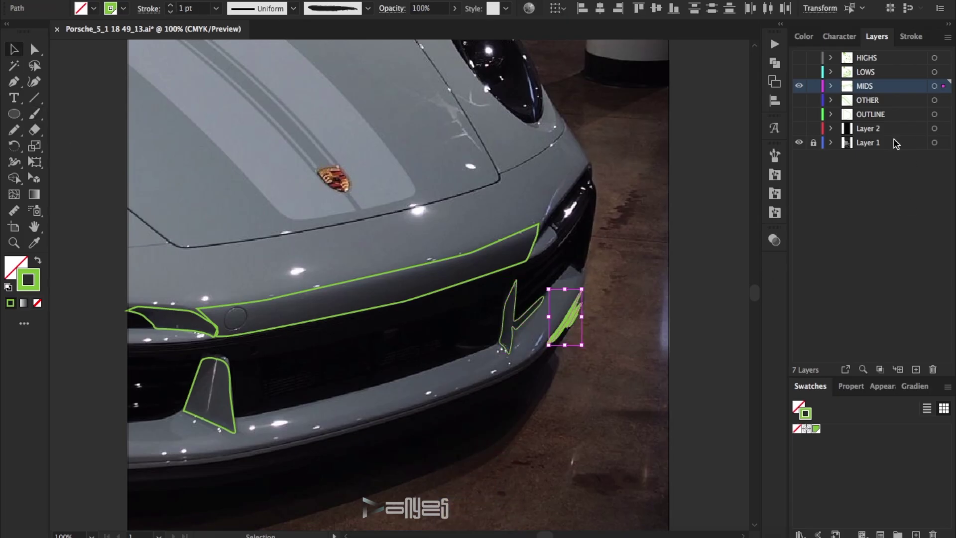
pyautogui.click(911, 36)
pyautogui.click(843, 60)
pyautogui.click(639, 271)
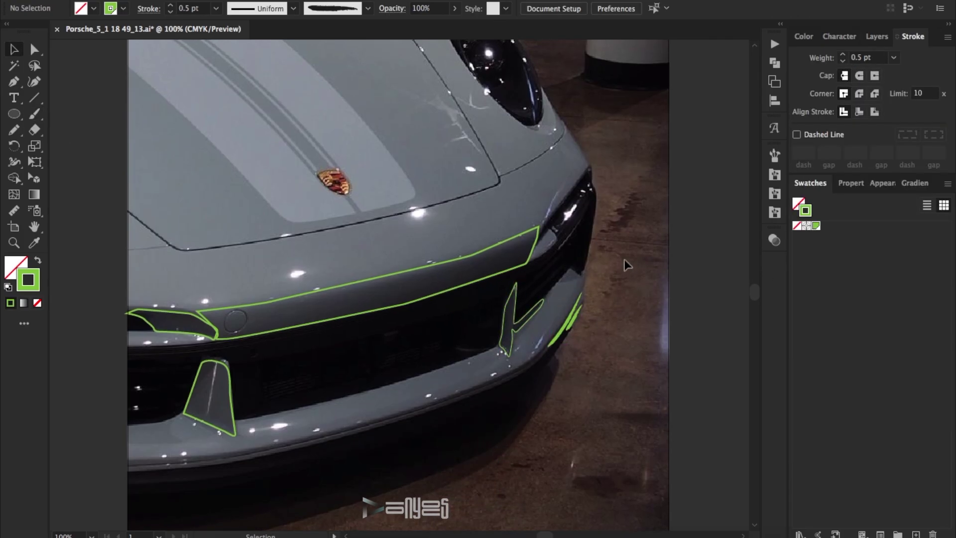
# Step: Trace the long lower lip of the front bumper as a closed Pen path and set its stroke weight to 2 pt
pyautogui.click(130, 457)
pyautogui.click(213, 454)
pyautogui.click(329, 431)
pyautogui.click(344, 427)
pyautogui.click(459, 391)
pyautogui.click(527, 367)
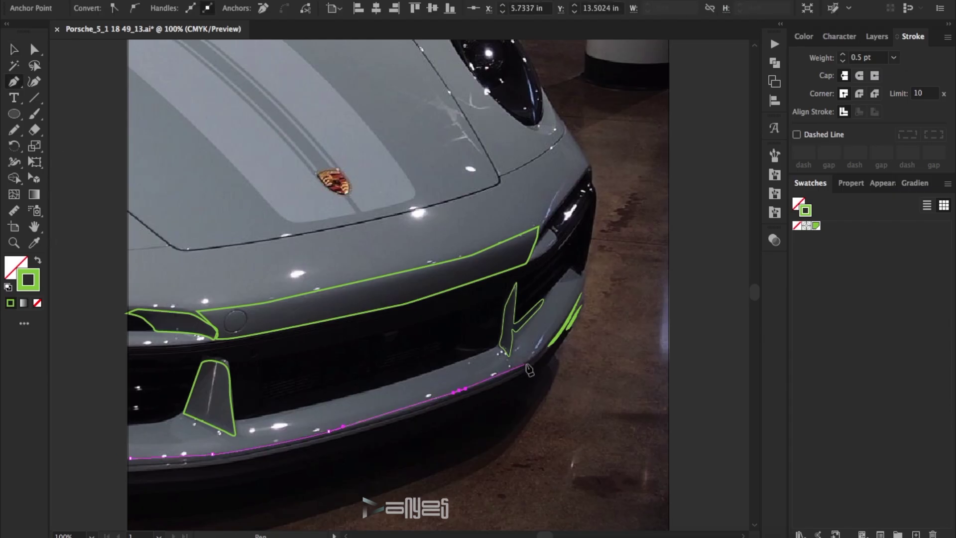
pyautogui.click(500, 383)
pyautogui.click(337, 438)
pyautogui.click(201, 465)
pyautogui.click(33, 50)
pyautogui.click(842, 55)
pyautogui.click(842, 55)
pyautogui.click(115, 436)
# Step: Reposition anchor points on the bumper lip's upper right edge and lower middle edge so the outline follows the photo
pyautogui.click(527, 365)
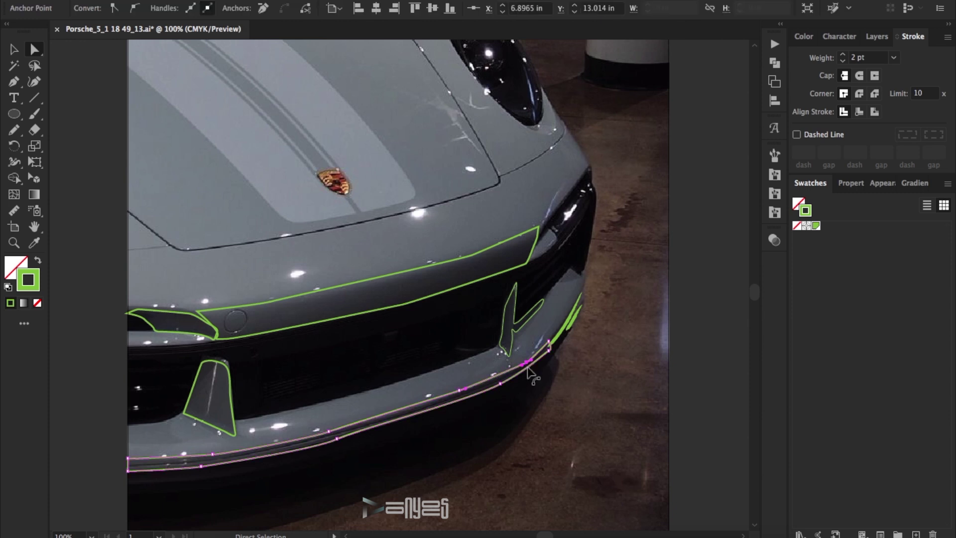
pyautogui.hotkey('shift', 'Left')
pyautogui.hotkey('shift', 'Left')
pyautogui.hotkey('shift', 'Down')
pyautogui.click(514, 377)
pyautogui.click(509, 371)
pyautogui.click(688, 368)
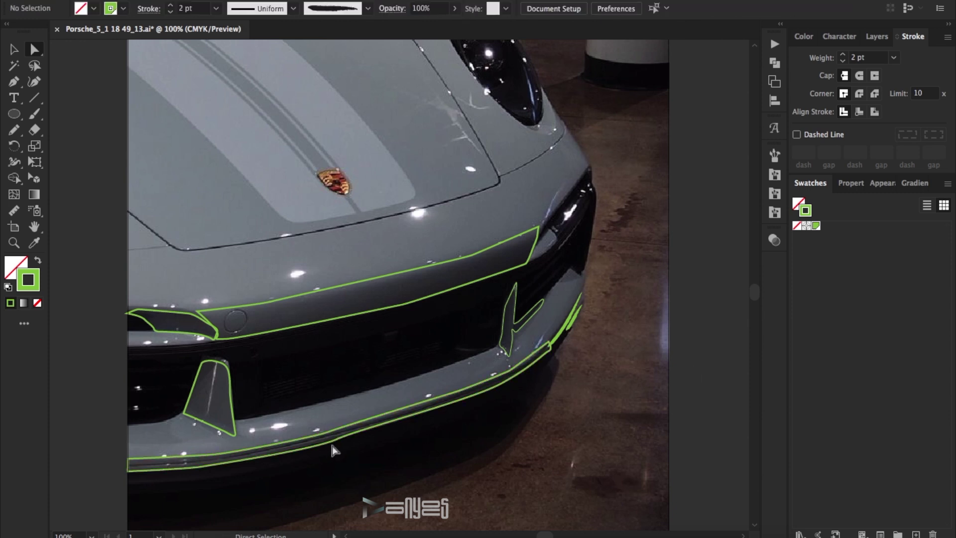
pyautogui.click(348, 445)
pyautogui.click(367, 443)
pyautogui.click(318, 449)
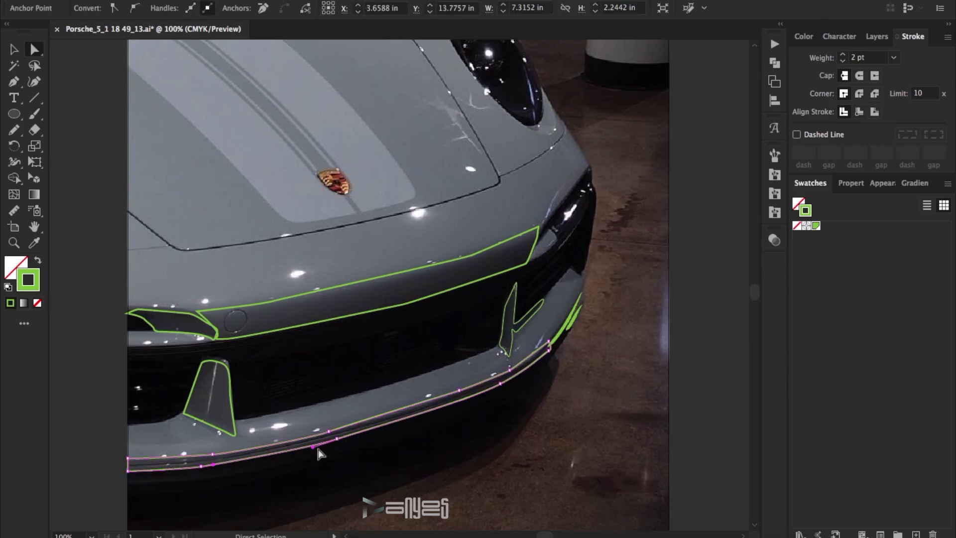
pyautogui.click(305, 458)
# Step: Trace the dark lower area of the side mirror housing as a closed path on MIDS and refine its edge
pyautogui.scroll(6, 341, 416)
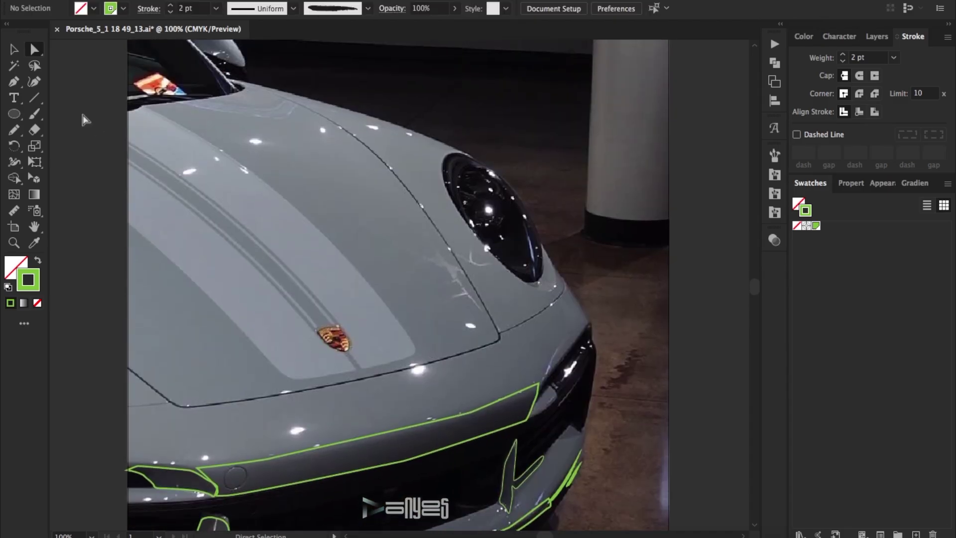
pyautogui.press('p')
pyautogui.click(876, 36)
pyautogui.click(799, 100)
pyautogui.click(798, 100)
pyautogui.scroll(1, 445, 271)
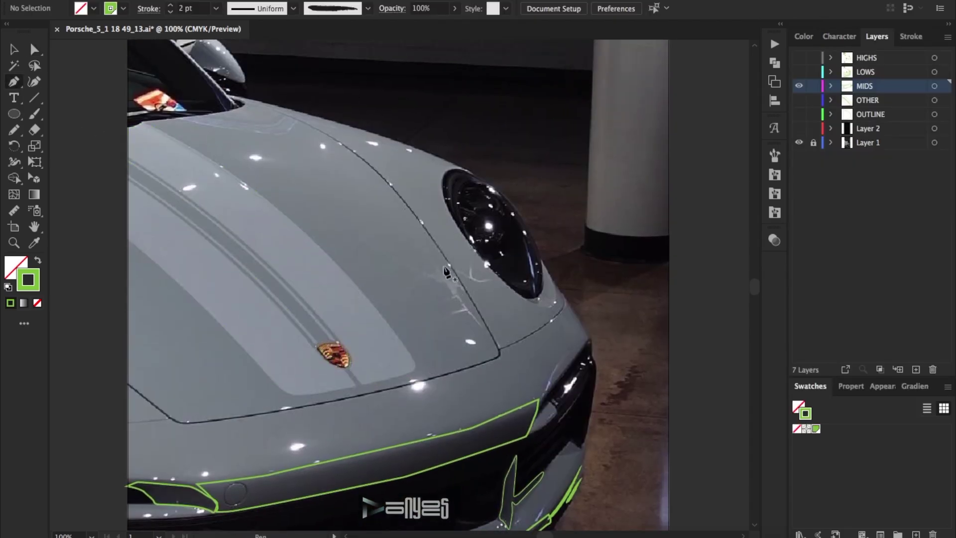
pyautogui.scroll(3, 446, 271)
pyautogui.click(234, 161)
pyautogui.click(201, 122)
pyautogui.click(237, 158)
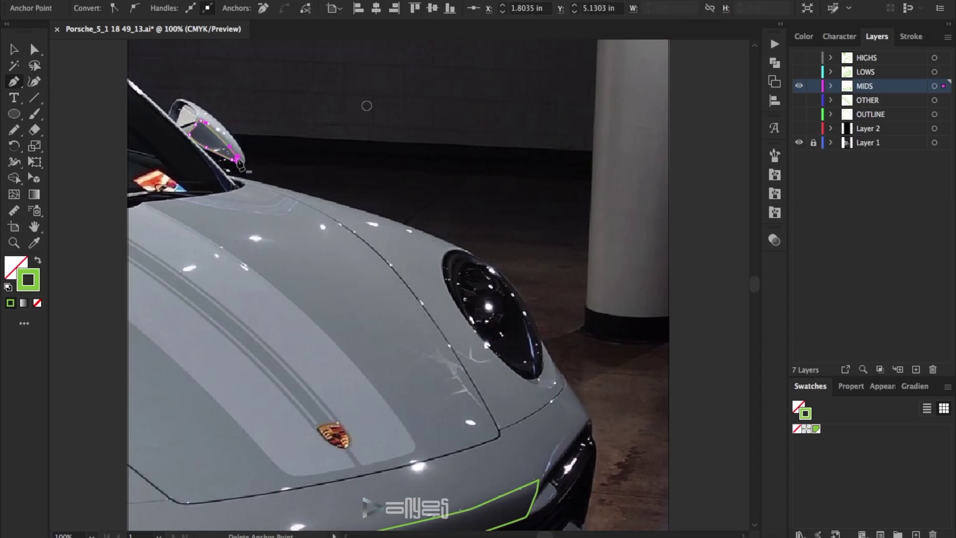
pyautogui.press('a')
pyautogui.click(230, 149)
pyautogui.click(260, 137)
# Step: Trace the dark hooked area at the upper left of the side mirror as a closed Pen path
pyautogui.press('p')
pyautogui.click(175, 120)
pyautogui.click(180, 107)
pyautogui.click(189, 107)
pyautogui.click(175, 102)
pyautogui.click(168, 116)
pyautogui.click(175, 119)
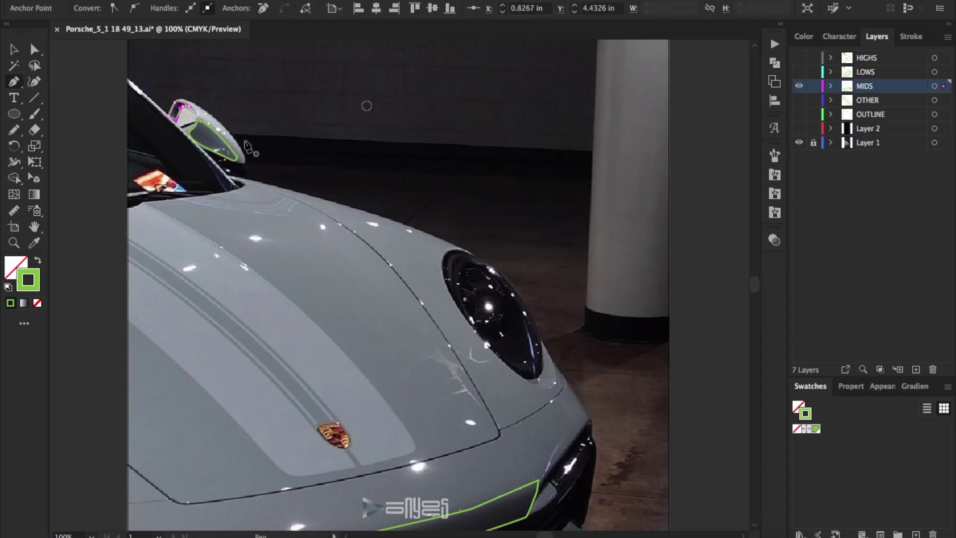
# Step: Trace the upper dark reflection inside the windshield, above the colorful sticker, as a closed Pen path
pyautogui.click(154, 181)
pyautogui.press('p')
pyautogui.click(378, 263)
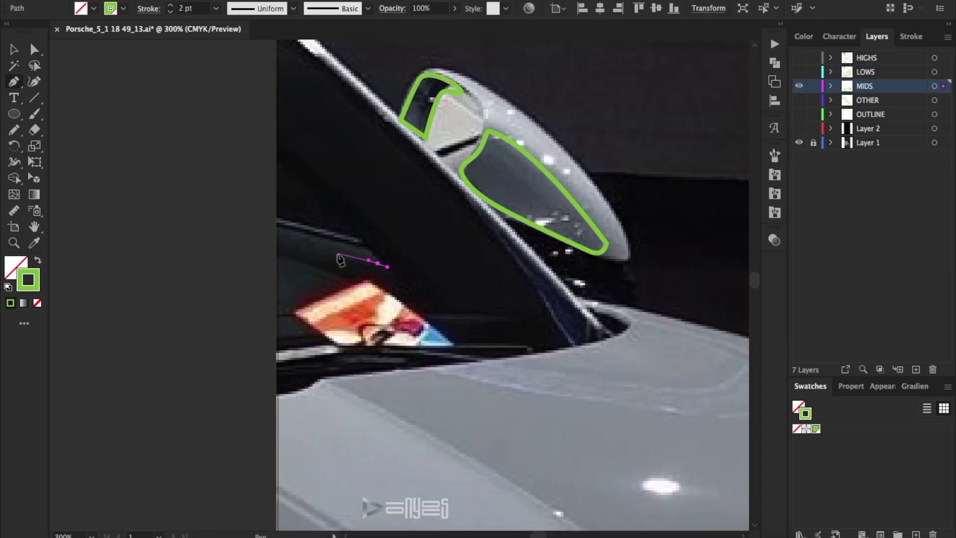
pyautogui.click(367, 249)
pyautogui.click(275, 229)
pyautogui.click(282, 257)
pyautogui.moveTo(350, 281); pyautogui.dragTo(389, 294)
# Step: Trace the lower windshield reflection overlapping the colorful sticker as a closed Pen path, and deselect it
pyautogui.click(277, 336)
pyautogui.click(338, 333)
pyautogui.click(393, 325)
pyautogui.click(373, 297)
pyautogui.click(308, 279)
pyautogui.click(277, 266)
pyautogui.click(276, 336)
pyautogui.scroll(3, 386, 344)
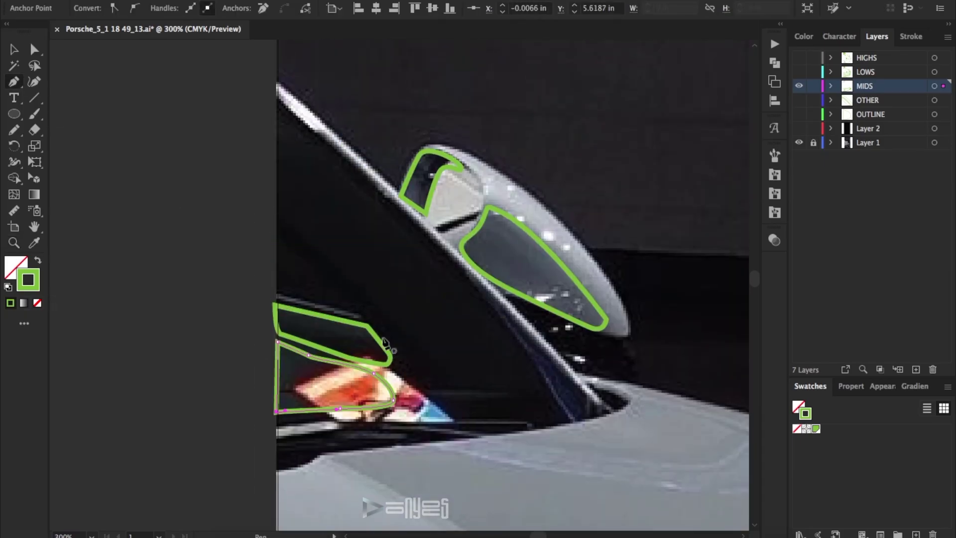
pyautogui.scroll(2, 386, 343)
pyautogui.press('a')
pyautogui.click(239, 277)
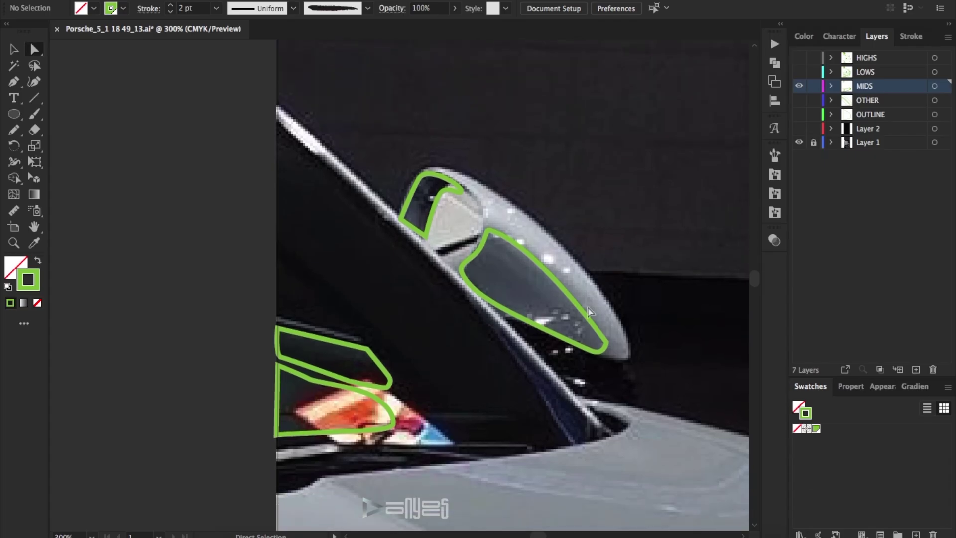
# Step: Trace the large reflection shape surrounding the hood stripes, including its pointed right side, as a closed Pen path on MIDS
pyautogui.scroll(-5, 589, 312)
pyautogui.scroll(-4, 445, 231)
pyautogui.press('z')
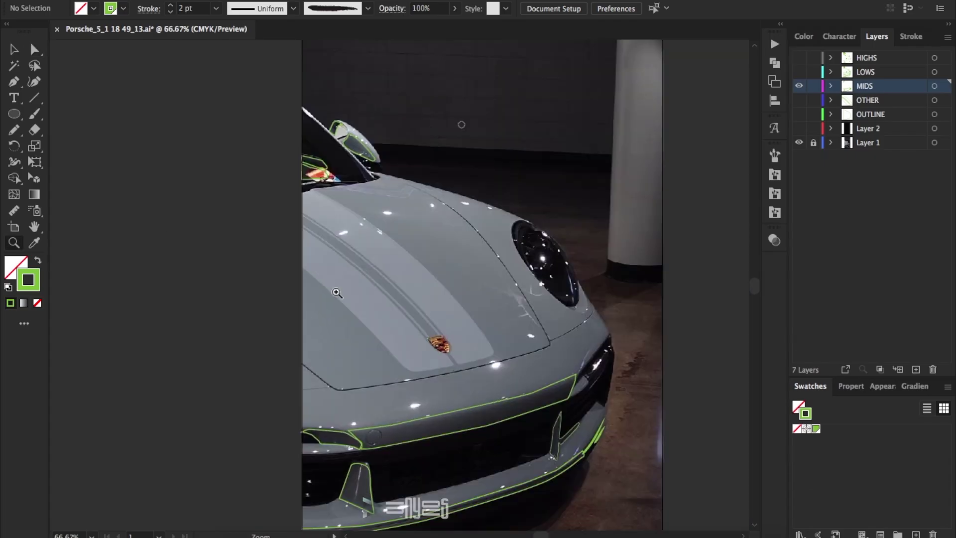
pyautogui.click(337, 292)
pyautogui.press('p')
pyautogui.click(372, 215)
pyautogui.click(240, 173)
pyautogui.click(213, 140)
pyautogui.click(146, 134)
pyautogui.click(106, 178)
pyautogui.click(112, 218)
pyautogui.click(116, 275)
pyautogui.moveTo(220, 384); pyautogui.dragTo(250, 407)
pyautogui.moveTo(401, 394); pyautogui.dragTo(408, 380)
pyautogui.moveTo(393, 344); pyautogui.dragTo(381, 327)
pyautogui.click(372, 215)
# Step: Move the large hood reflection shape from MIDS to OTHER, and show OTHER with MIDS hidden
pyautogui.press('v')
pyautogui.click(365, 222)
pyautogui.click(940, 101)
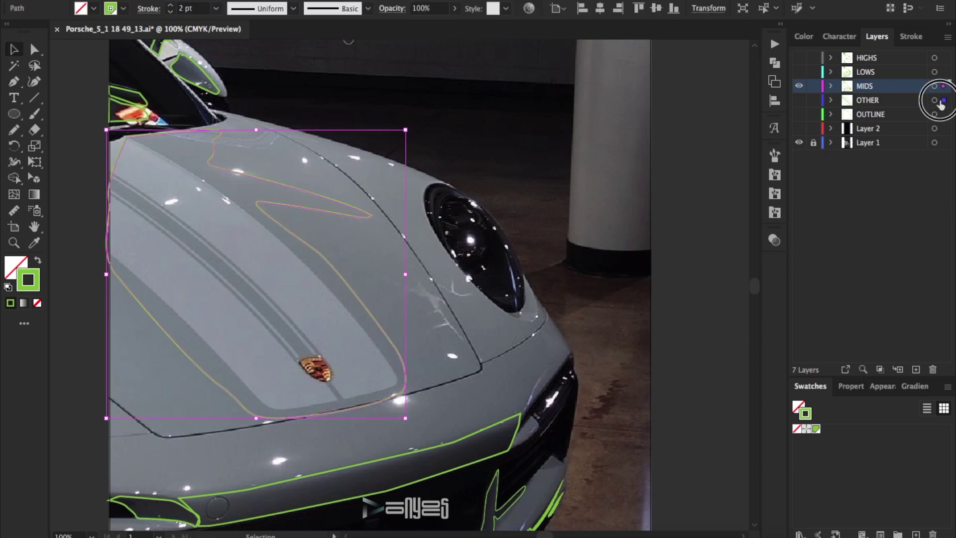
pyautogui.click(333, 278)
pyautogui.click(122, 5)
pyautogui.click(564, 192)
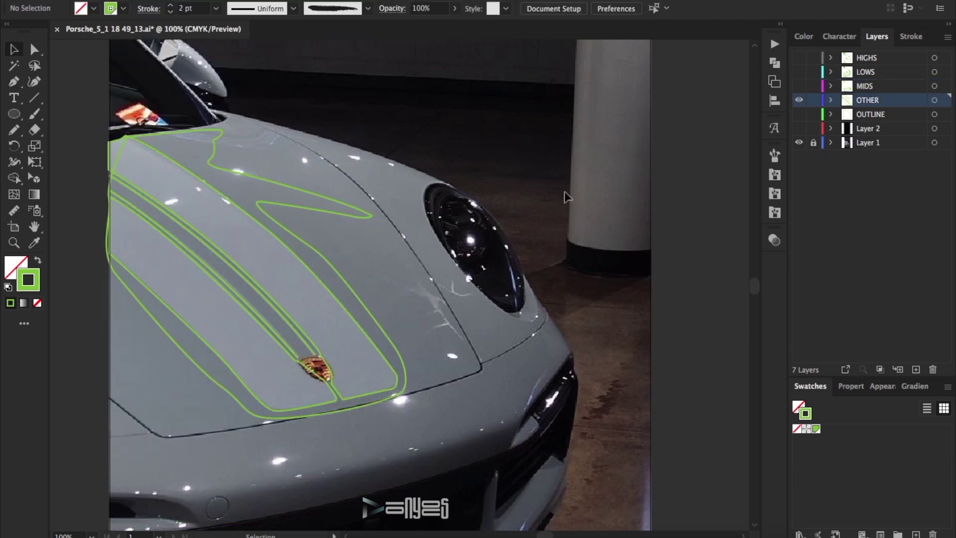
# Step: Trace the background wall above the car as a closed shape on OUTLINE and nudge its upper-left corner anchor downward
pyautogui.scroll(5, 621, 150)
pyautogui.click(650, 300)
pyautogui.click(122, 279)
pyautogui.scroll(5, 161, 149)
pyautogui.click(110, 190)
pyautogui.click(647, 208)
pyautogui.click(650, 495)
pyautogui.hotkey('shift', 'Down')
pyautogui.hotkey('shift', 'Down')
pyautogui.hotkey('shift', 'Down')
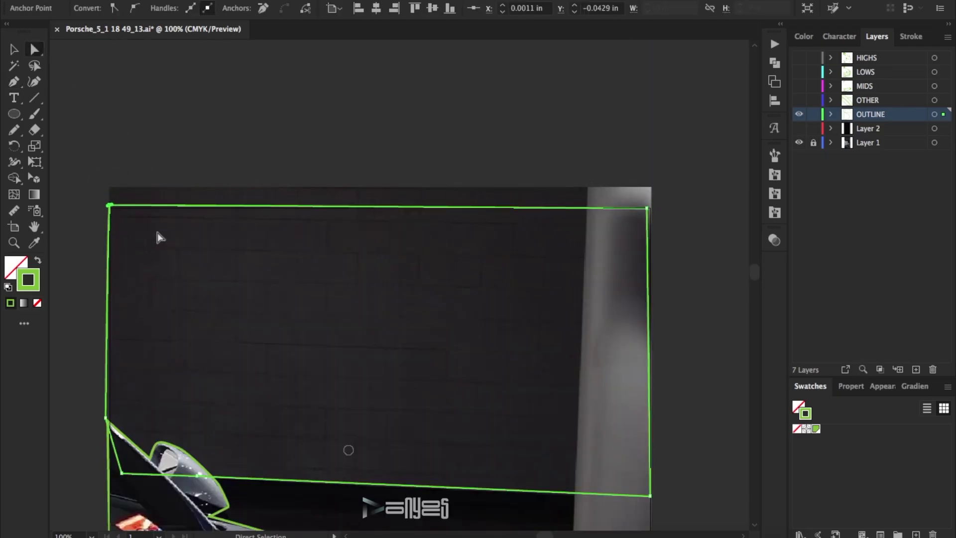
# Step: Line up the wall shape's upper-left and upper-right corner anchors so its top edge runs straight, and deselect it
pyautogui.press('Left')
pyautogui.press('Left')
pyautogui.press('Left')
pyautogui.click(680, 325)
pyautogui.moveTo(673, 202); pyautogui.dragTo(629, 220)
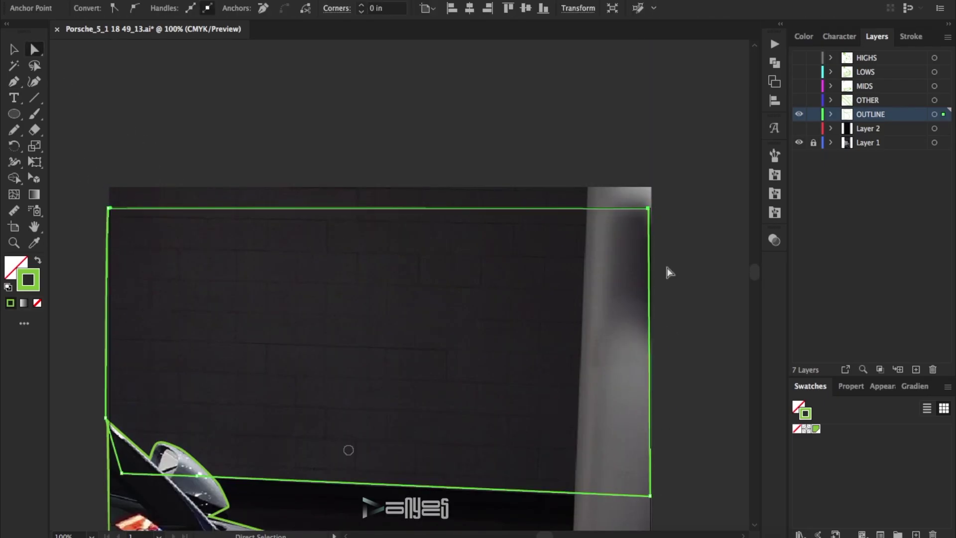
pyautogui.click(681, 260)
# Step: Trace the dark floor band between the wall and the car, overlapping the hood and headlight, as a closed Pen path on OUTLINE
pyautogui.scroll(-5, 685, 284)
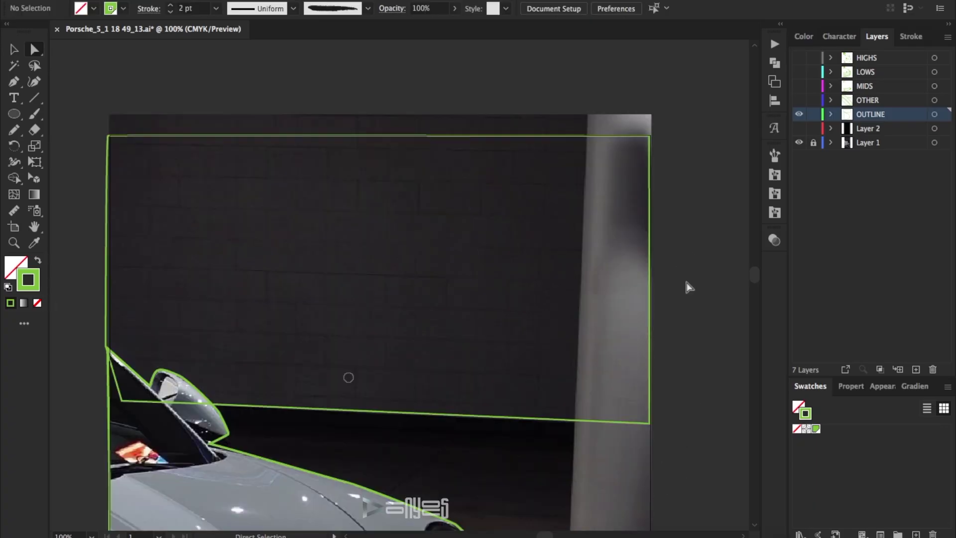
pyautogui.click(648, 367)
pyautogui.moveTo(504, 350); pyautogui.dragTo(463, 346)
pyautogui.click(461, 349)
pyautogui.moveTo(475, 380); pyautogui.dragTo(460, 378)
pyautogui.moveTo(234, 316); pyautogui.dragTo(215, 302)
pyautogui.moveTo(143, 253); pyautogui.dragTo(120, 240)
pyautogui.click(118, 236)
pyautogui.click(649, 240)
pyautogui.click(648, 367)
# Step: Trace the brown floor around the front bumper down to the photo's bottom edge as a closed Pen path on OUTLINE
pyautogui.scroll(-6, 676, 343)
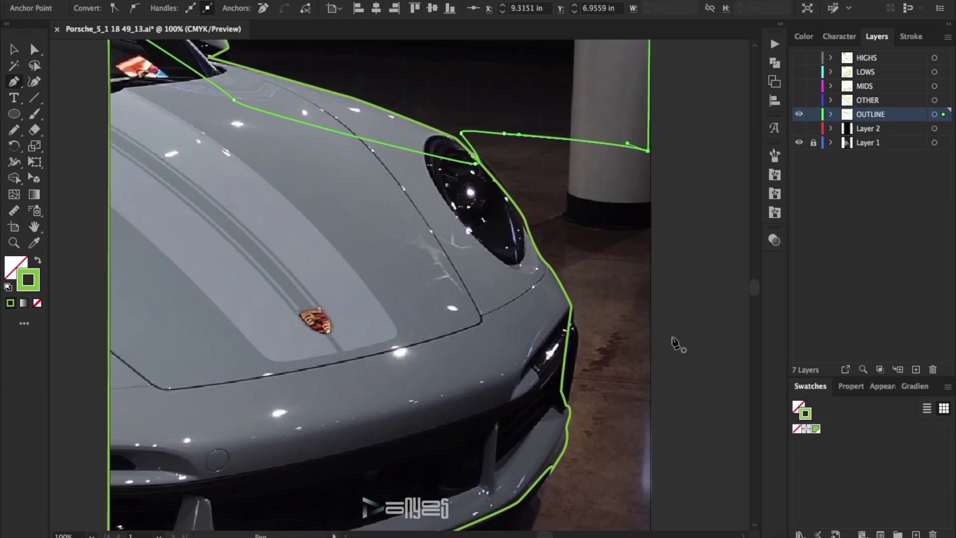
pyautogui.moveTo(507, 59); pyautogui.dragTo(463, 64)
pyautogui.click(459, 66)
pyautogui.scroll(-4, 470, 159)
pyautogui.click(511, 204)
pyautogui.moveTo(492, 293); pyautogui.dragTo(482, 302)
pyautogui.moveTo(174, 405); pyautogui.dragTo(163, 405)
pyautogui.click(110, 417)
pyautogui.click(109, 442)
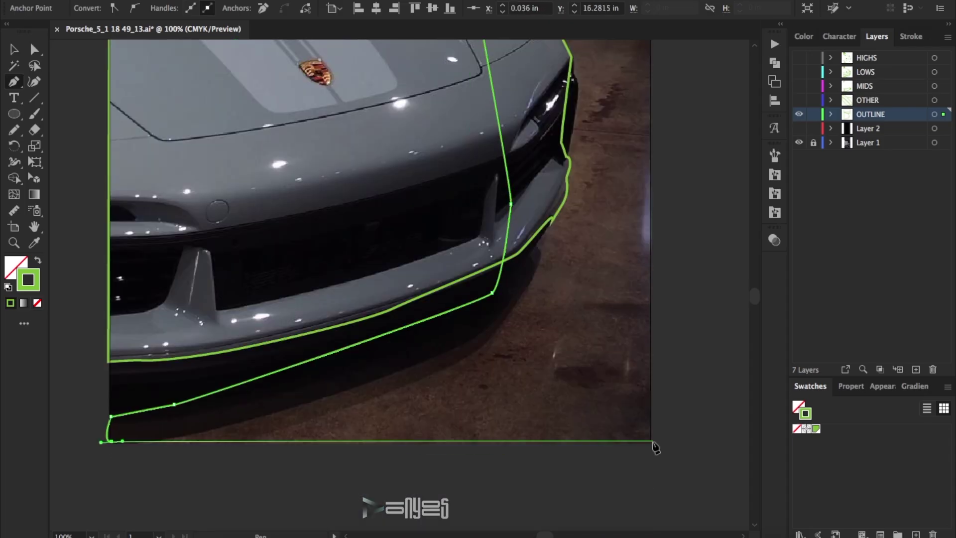
pyautogui.click(652, 442)
pyautogui.scroll(7, 653, 443)
pyautogui.click(649, 267)
pyautogui.click(539, 237)
# Step: Align the floor shape's right-side corner anchors with the photo's right edge, and deselect the shape
pyautogui.scroll(-2, 610, 302)
pyautogui.scroll(-6, 612, 307)
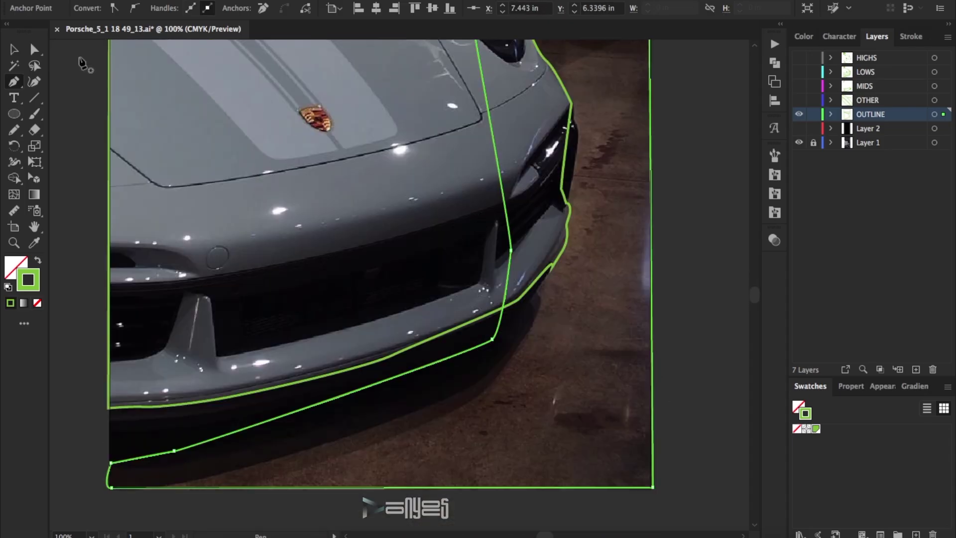
pyautogui.press('a')
pyautogui.scroll(6, 674, 426)
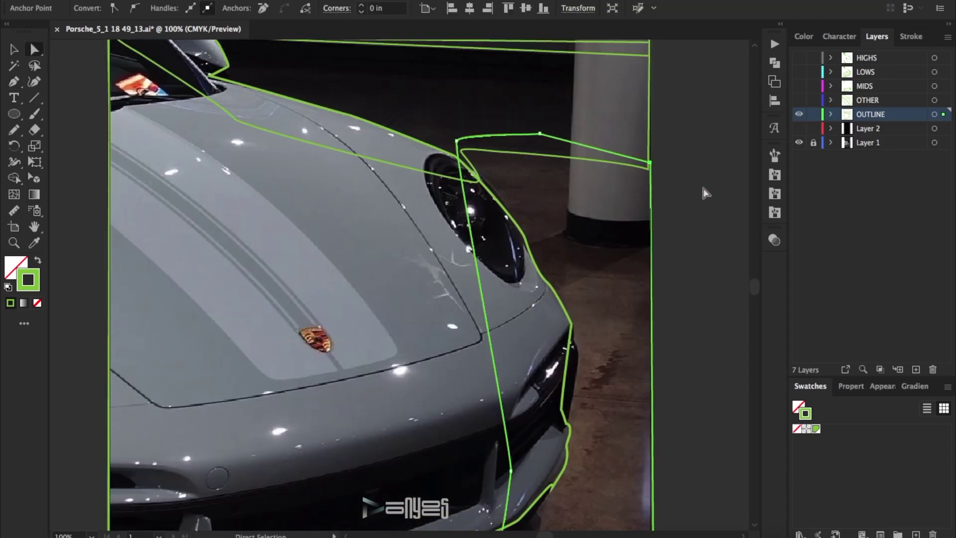
pyautogui.scroll(-6, 702, 197)
pyautogui.scroll(6, 682, 448)
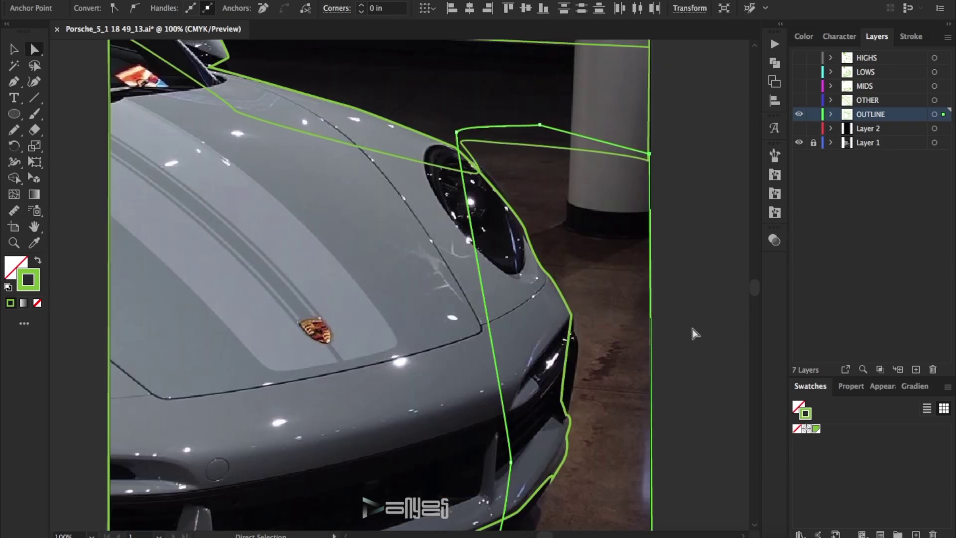
pyautogui.scroll(-6, 694, 331)
pyautogui.click(673, 414)
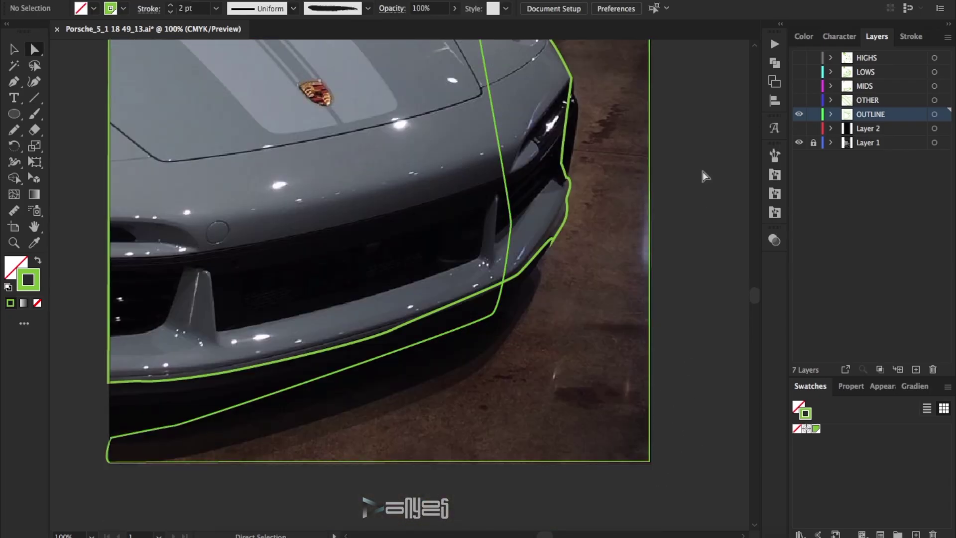
# Step: Hide the OUTLINE layer, show OTHER and make it the active layer
pyautogui.hotkey('ctrl', '0')
pyautogui.click(798, 114)
pyautogui.click(799, 100)
pyautogui.click(798, 101)
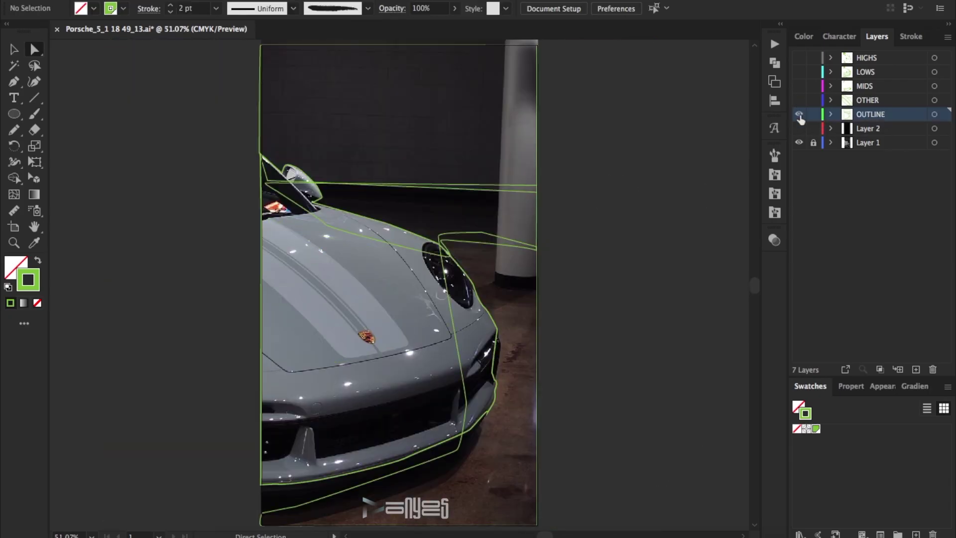
pyautogui.click(799, 72)
pyautogui.click(800, 72)
pyautogui.click(799, 100)
pyautogui.click(868, 100)
# Step: Trace the soft floor shadow below the front bumper as a closed Pen path on OTHER and adjust its lower edge anchor
pyautogui.press('z')
pyautogui.click(364, 428)
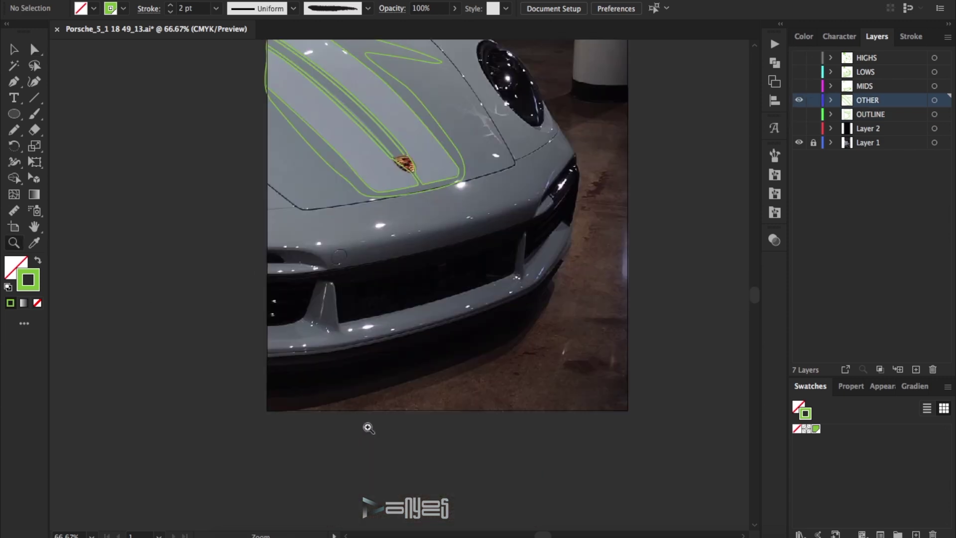
pyautogui.click(422, 289)
pyautogui.press('p')
pyautogui.click(302, 470)
pyautogui.click(535, 374)
pyautogui.click(587, 298)
pyautogui.click(531, 366)
pyautogui.moveTo(352, 422); pyautogui.dragTo(372, 421)
pyautogui.click(249, 461)
pyautogui.click(207, 452)
pyautogui.click(163, 453)
pyautogui.click(163, 476)
pyautogui.press('a')
pyautogui.click(315, 479)
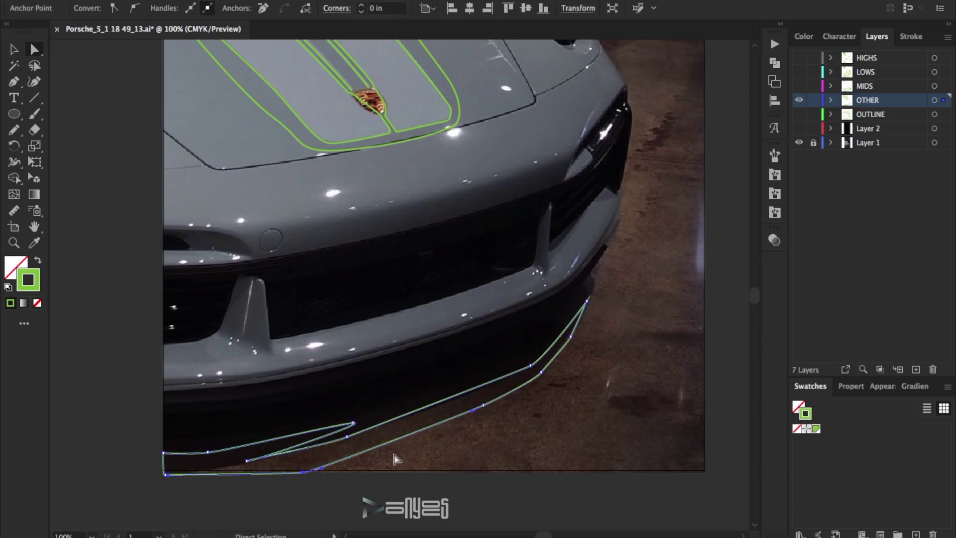
# Step: Trace the floor shadow between the headlight and the pillar base with the Pen tool on OTHER
pyautogui.scroll(6, 557, 277)
pyautogui.press('p')
pyautogui.click(611, 392)
pyautogui.click(703, 352)
pyautogui.moveTo(709, 326); pyautogui.dragTo(705, 324)
pyautogui.moveTo(644, 325); pyautogui.dragTo(639, 322)
pyautogui.moveTo(625, 327); pyautogui.dragTo(622, 329)
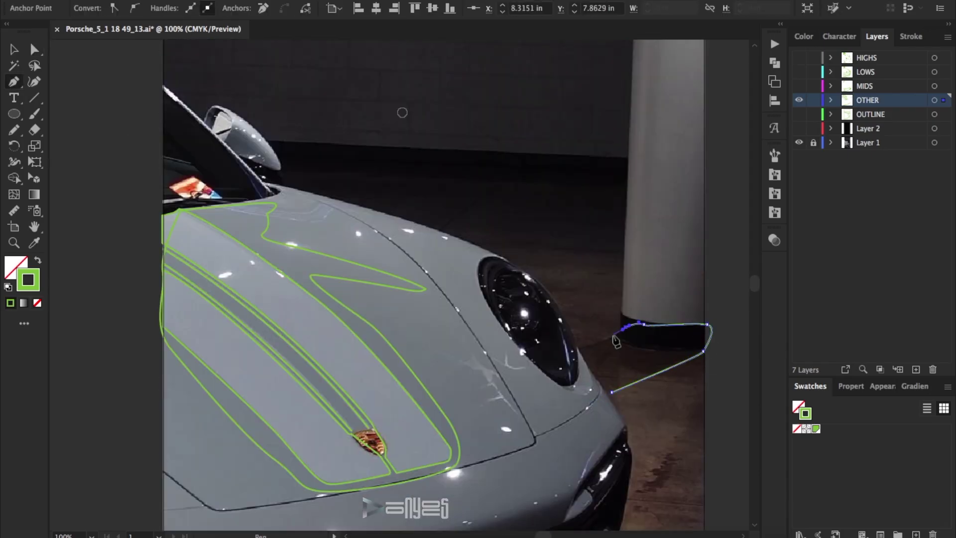
pyautogui.scroll(4, 436, 286)
# Step: Reshape the pillar-base shadow by moving its upper-right anchors onto the photo's right edge and simplifying its top edge
pyautogui.press('a')
pyautogui.click(649, 402)
pyautogui.click(647, 419)
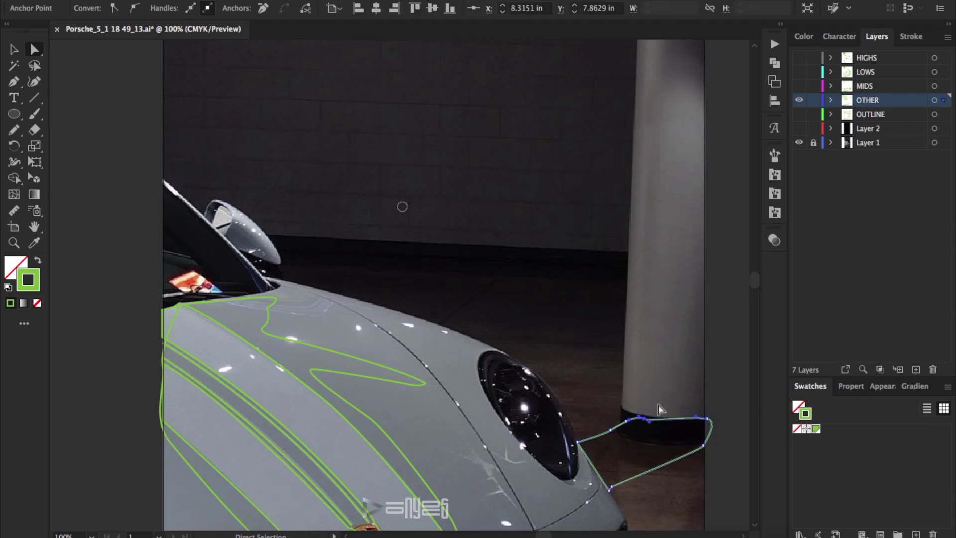
pyautogui.moveTo(644, 423); pyautogui.dragTo(704, 378)
pyautogui.moveTo(708, 455); pyautogui.dragTo(704, 396)
pyautogui.click(34, 49)
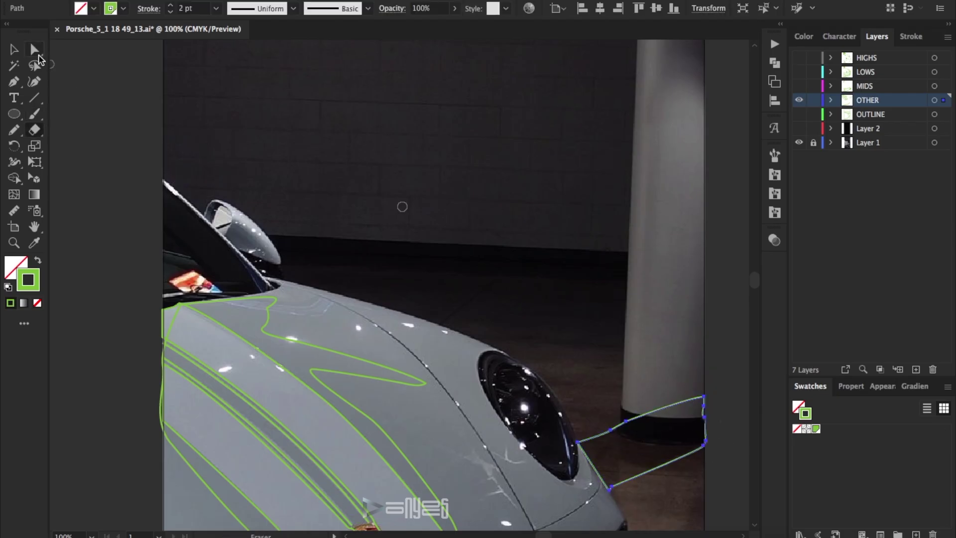
pyautogui.press('super+0')
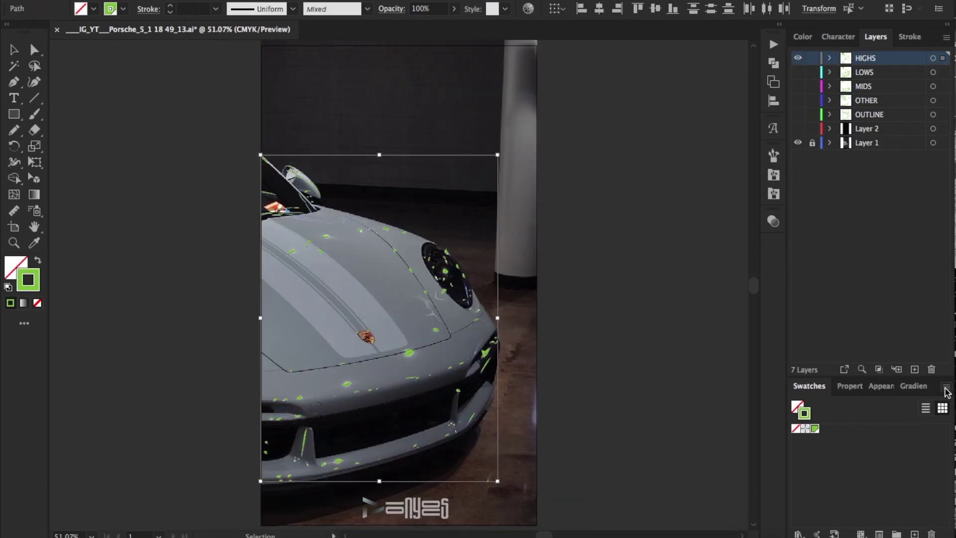
# Step: Create a white swatch, apply it as the stroke of all the selected HIGHS shapes, and deselect them
pyautogui.click(946, 387)
pyautogui.click(849, 237)
pyautogui.click(691, 239)
pyautogui.click(828, 331)
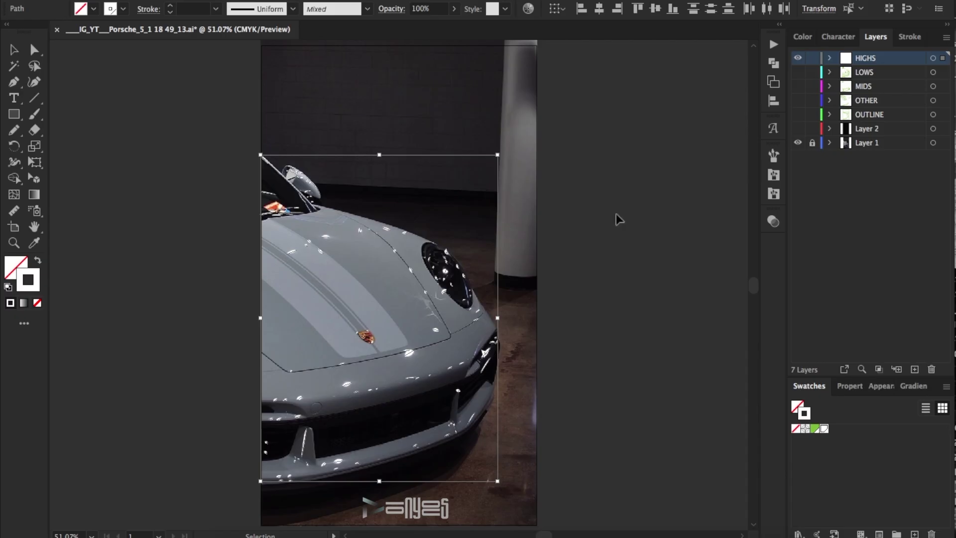
pyautogui.click(616, 214)
# Step: Preview the white highlights over the black Layer 2, hide it and HIGHS again, and make LOWS visible and active
pyautogui.click(798, 129)
pyautogui.click(798, 129)
pyautogui.click(798, 72)
pyautogui.click(798, 58)
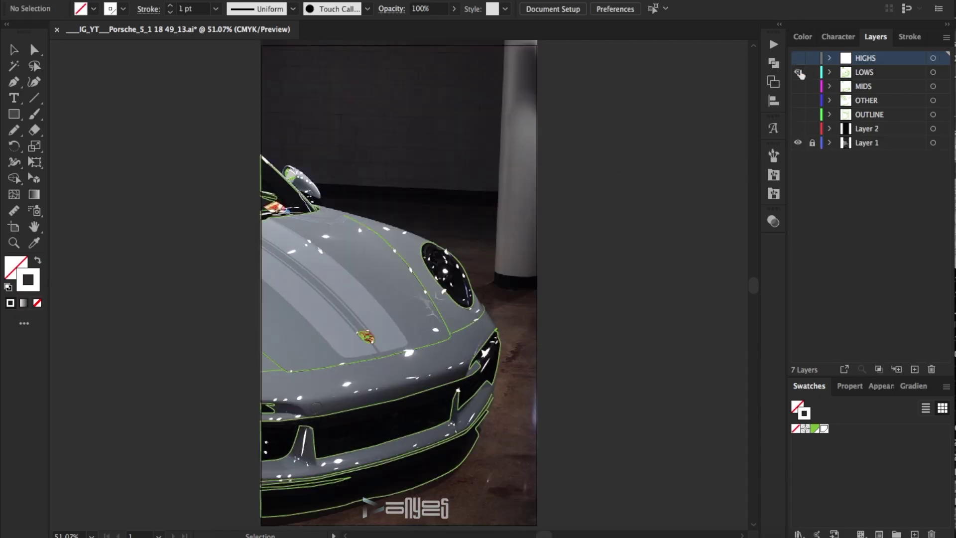
pyautogui.click(871, 74)
# Step: Fill the grille shape and the shadow shape under the bumper with black sampled from the photo's grille using the Eyedropper
pyautogui.click(438, 425)
pyautogui.click(34, 243)
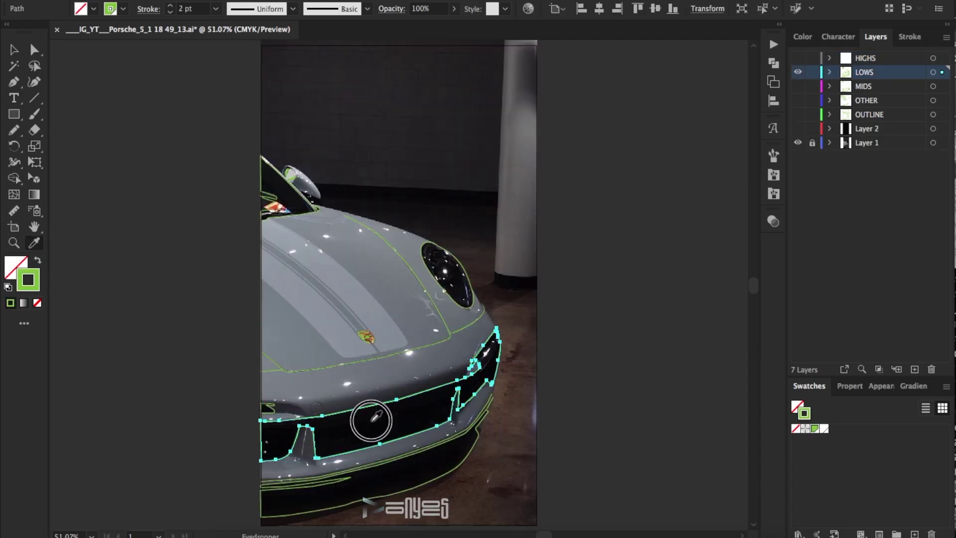
pyautogui.click(371, 423)
pyautogui.press('a')
pyautogui.click(489, 487)
pyautogui.click(454, 468)
pyautogui.click(33, 243)
pyautogui.click(371, 422)
# Step: Fill the headlight shape and the windshield shapes with the same black sampled from the grille
pyautogui.hotkey('ctrl', 'shift', 'a')
pyautogui.press('a')
pyautogui.click(468, 276)
pyautogui.press('i')
pyautogui.click(371, 423)
pyautogui.press('a')
pyautogui.moveTo(211, 140); pyautogui.dragTo(279, 190)
pyautogui.press('i')
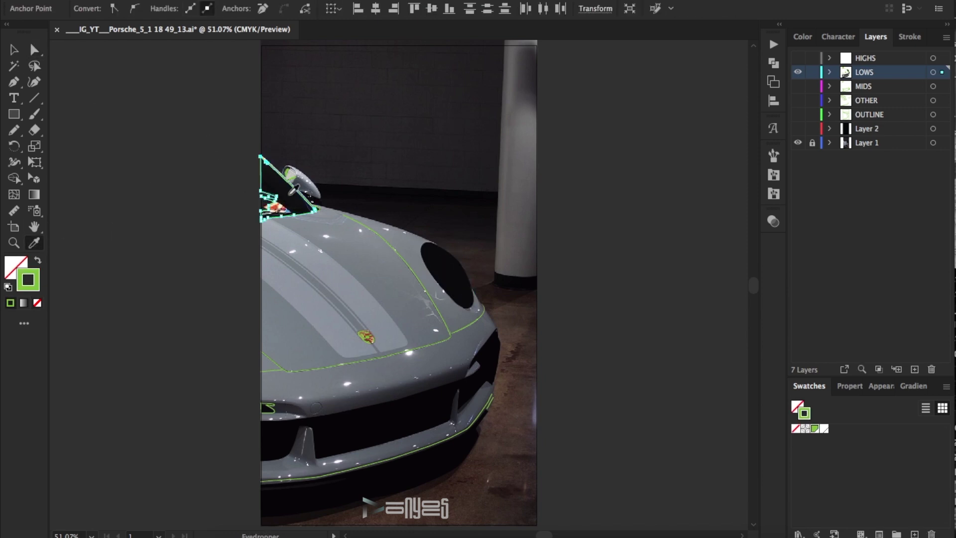
pyautogui.click(370, 422)
# Step: Fill the small air intake shape at the left of the bumper with the sampled grille black, and deselect it
pyautogui.press('a')
pyautogui.click(133, 97)
pyautogui.click(287, 423)
pyautogui.press('i')
pyautogui.click(370, 423)
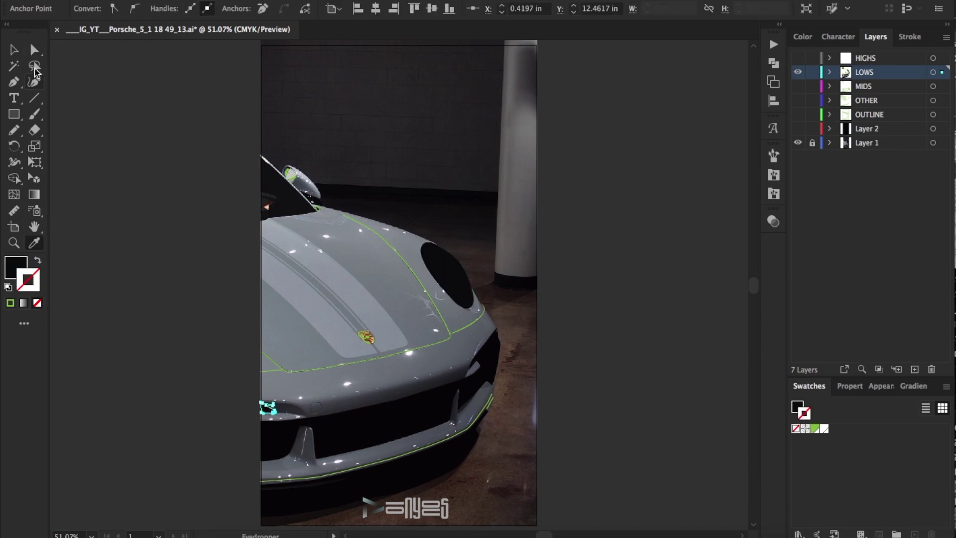
pyautogui.hotkey('ctrl', 'shift', 'a')
# Step: Sample the black next to the bumper's right end with the Eyedropper and save it as a new swatch
pyautogui.press('z')
pyautogui.moveTo(517, 494); pyautogui.dragTo(129, 145)
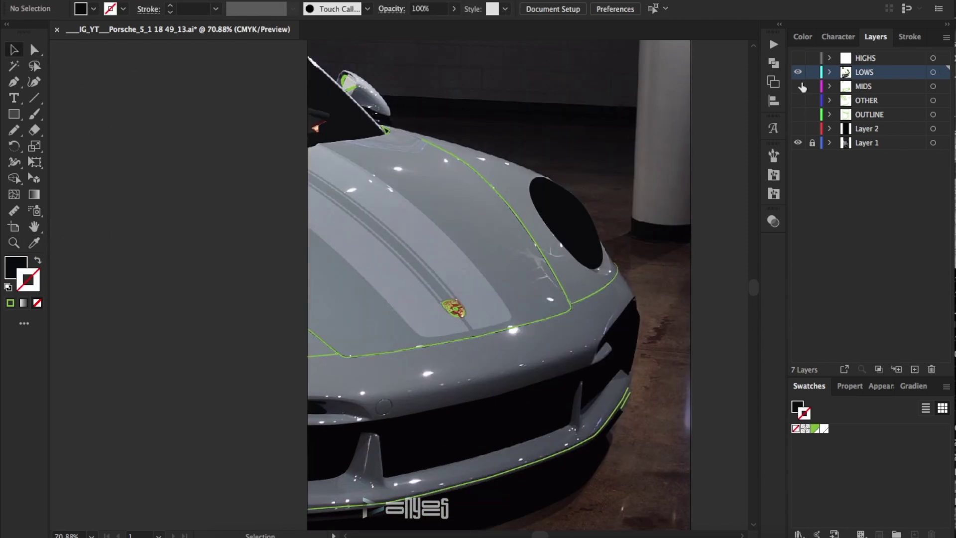
pyautogui.click(631, 384)
pyautogui.hotkey('ctrl', 'shift', 'a')
pyautogui.press('z')
pyautogui.moveTo(680, 453); pyautogui.dragTo(558, 351)
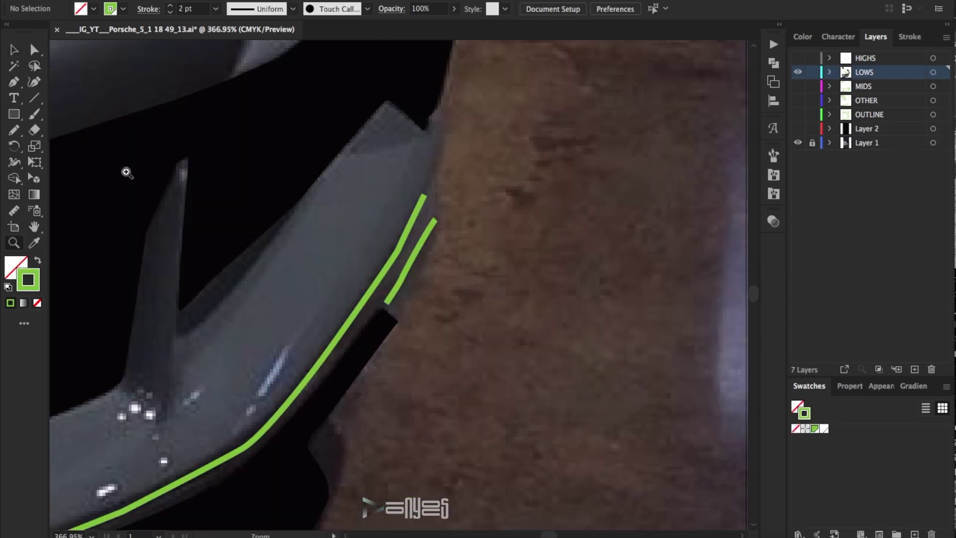
pyautogui.press('i')
pyautogui.click(228, 282)
pyautogui.click(944, 368)
pyautogui.click(793, 237)
pyautogui.press('Return')
# Step: Give the two green lines along the bumper's lower lip the Basic brush and set their stroke colour to 31363d
pyautogui.press('a')
pyautogui.moveTo(478, 252); pyautogui.dragTo(401, 202)
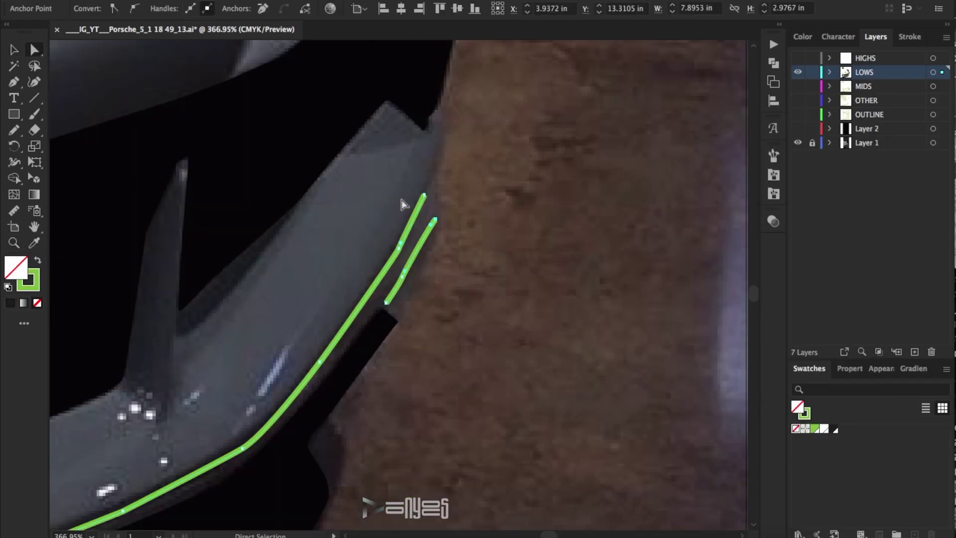
pyautogui.click(774, 156)
pyautogui.click(691, 244)
pyautogui.click(693, 218)
pyautogui.click(697, 196)
pyautogui.press('ctrl')
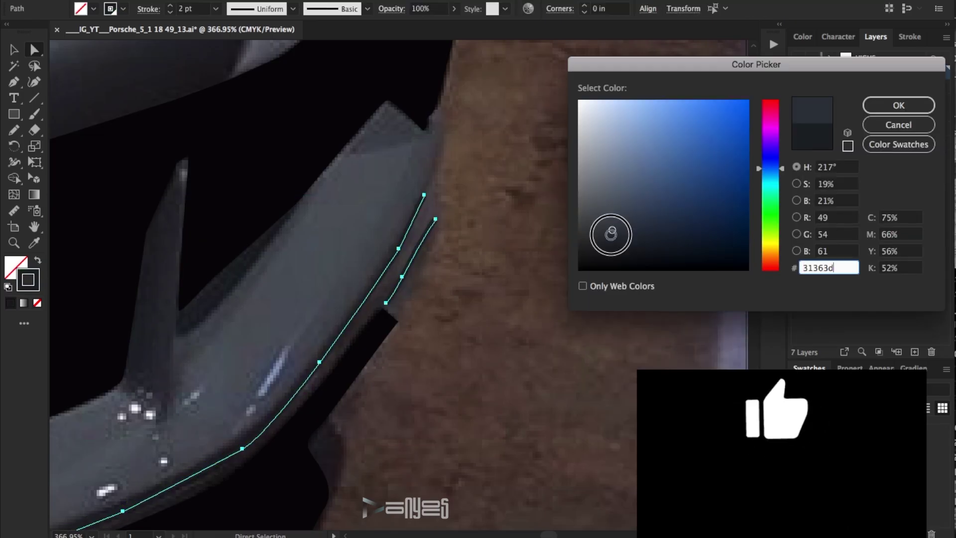
pyautogui.press('Return')
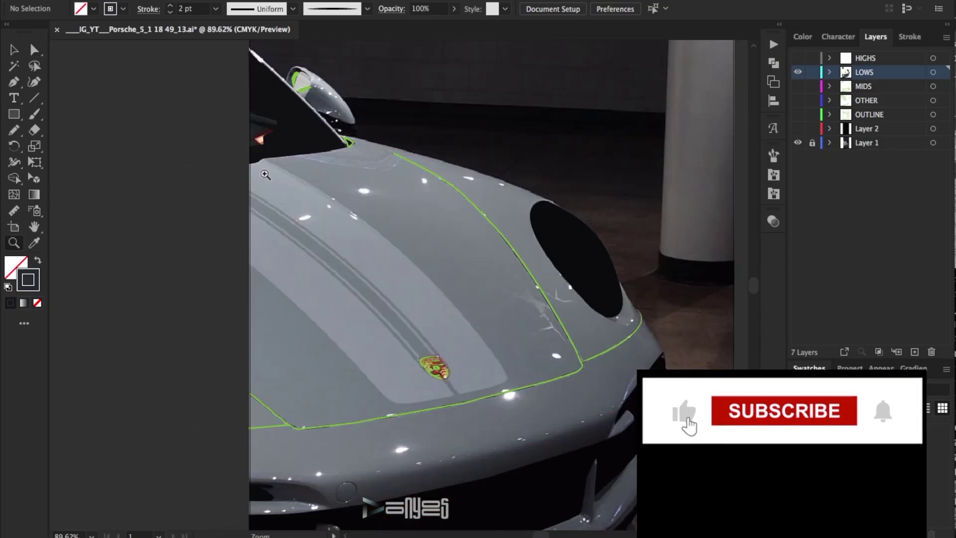
# Step: Apply the saved black swatch as the stroke of the green lines inside the side mirror, and deselect them
pyautogui.moveTo(303, 75); pyautogui.dragTo(409, 344)
pyautogui.moveTo(486, 250); pyautogui.dragTo(367, 399)
pyautogui.moveTo(448, 299); pyautogui.dragTo(384, 383)
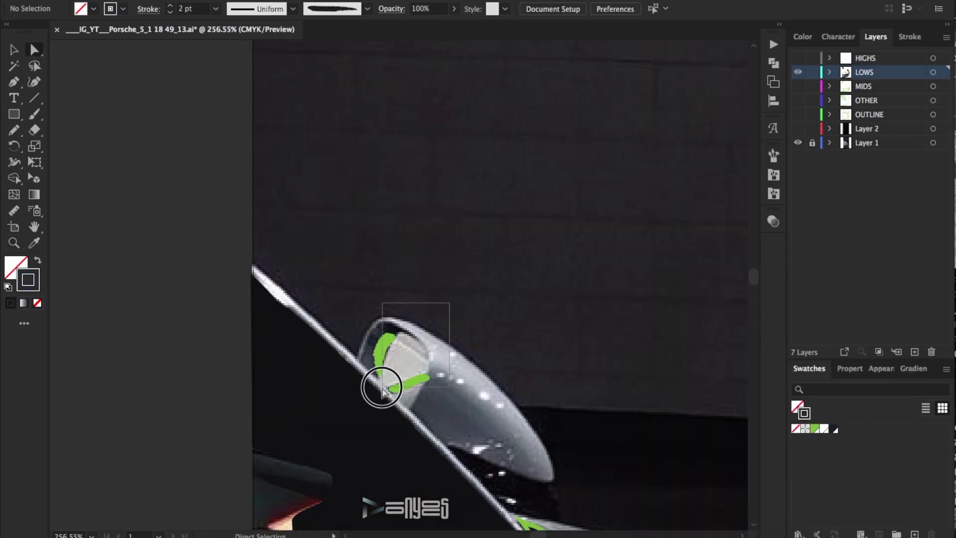
pyautogui.click(833, 428)
pyautogui.click(620, 368)
# Step: Fill the small triangle at the windshield's lower-right corner with black sampled from the windshield, and deselect it
pyautogui.scroll(-5, 617, 368)
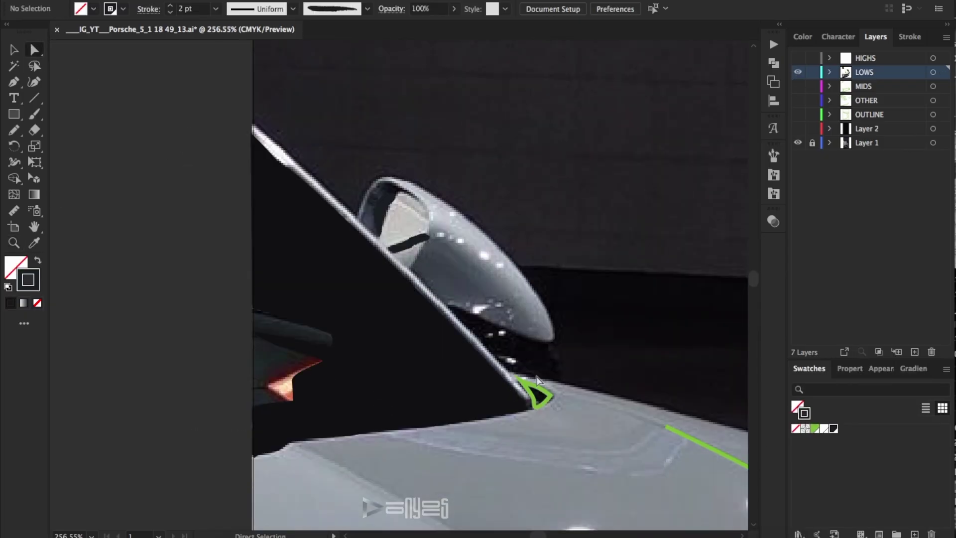
pyautogui.moveTo(573, 361); pyautogui.dragTo(490, 418)
pyautogui.click(34, 243)
pyautogui.click(309, 239)
pyautogui.click(34, 50)
pyautogui.click(150, 120)
# Step: Replace the green strokes of the crest shapes and the hood panel lines with the dark stroke colour, and deselect them
pyautogui.scroll(-5, 340, 236)
pyautogui.scroll(-5, 341, 246)
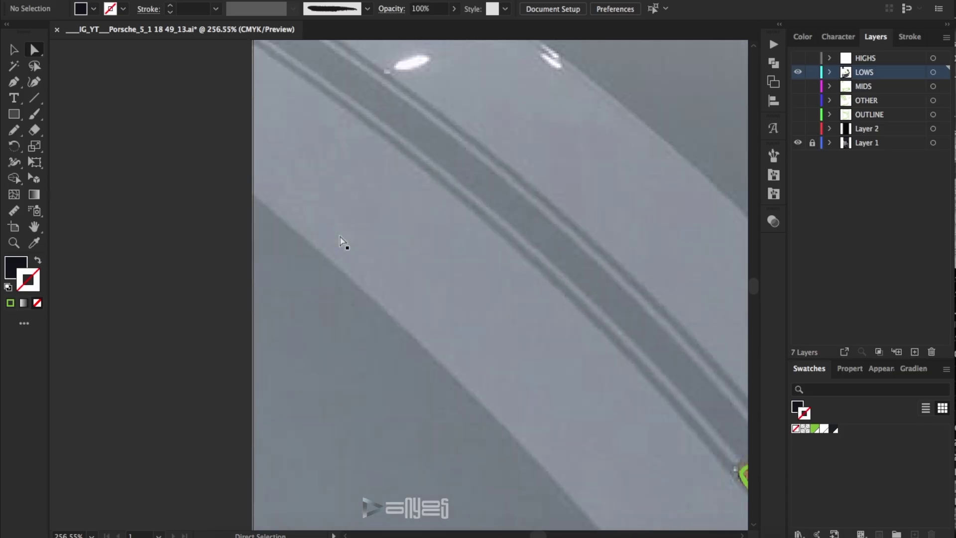
pyautogui.hotkey('ctrl', '0')
pyautogui.click(441, 313)
pyautogui.click(379, 165)
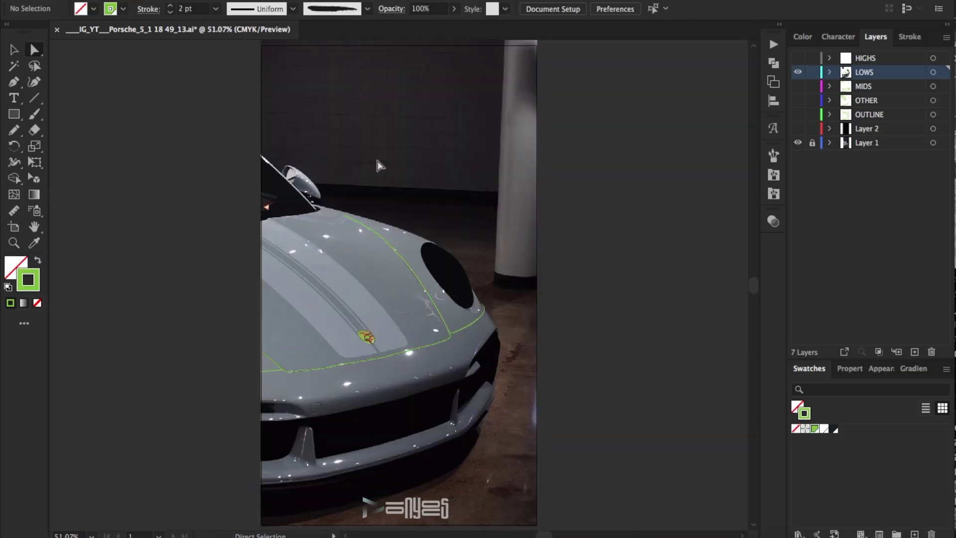
pyautogui.click(432, 344)
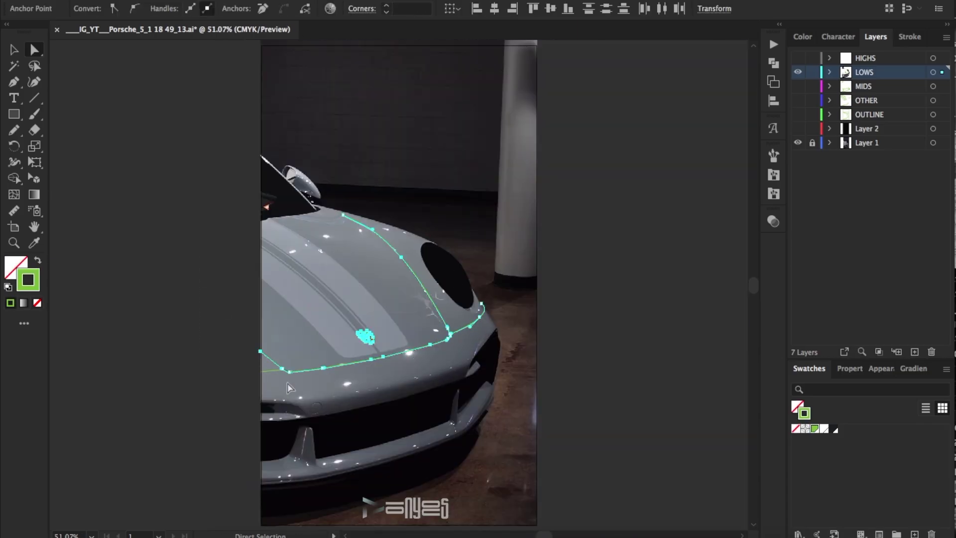
pyautogui.click(587, 256)
pyautogui.click(433, 331)
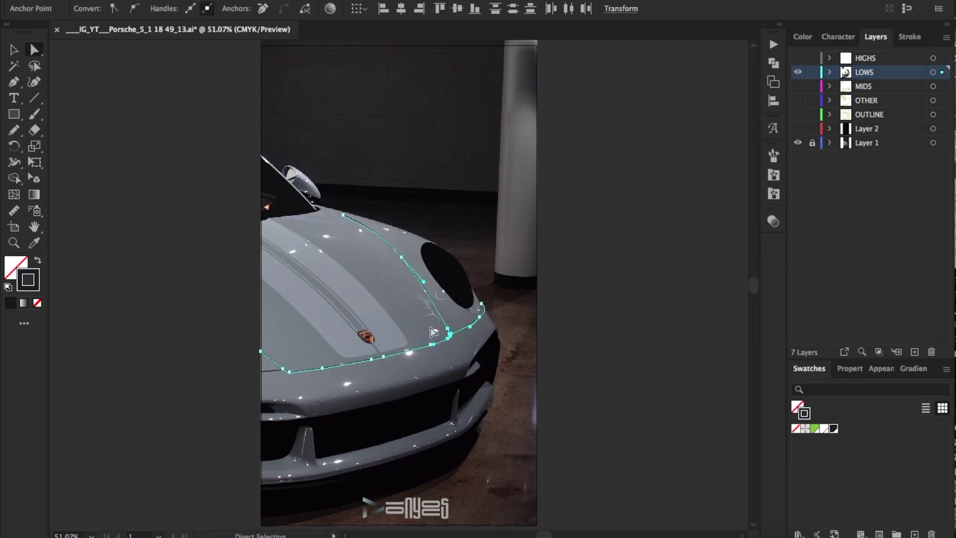
pyautogui.doubleClick(28, 279)
pyautogui.click(876, 124)
pyautogui.click(711, 179)
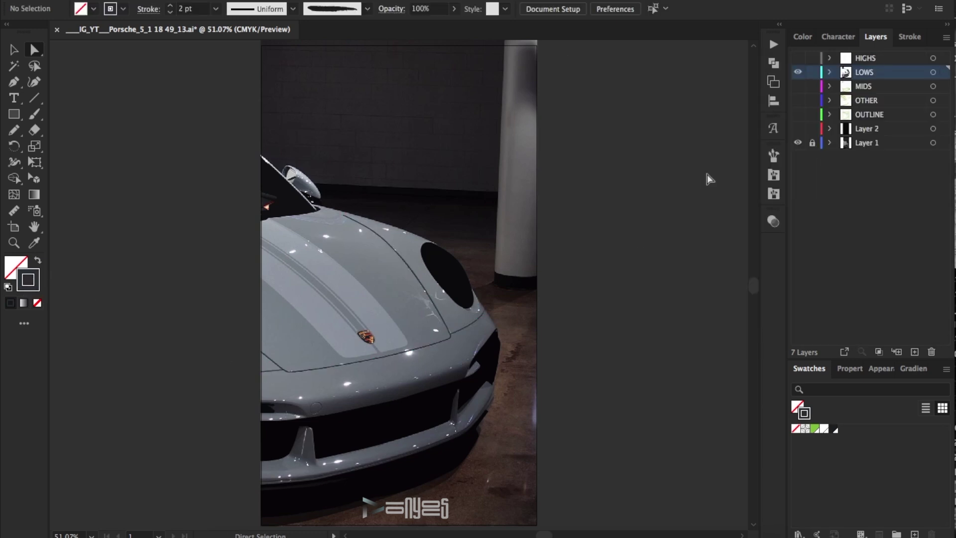
# Step: Preview LOWS with HIGHS over the black Layer 2, hide all three, and make MIDS visible and active
pyautogui.click(797, 128)
pyautogui.click(798, 58)
pyautogui.click(798, 58)
pyautogui.click(798, 72)
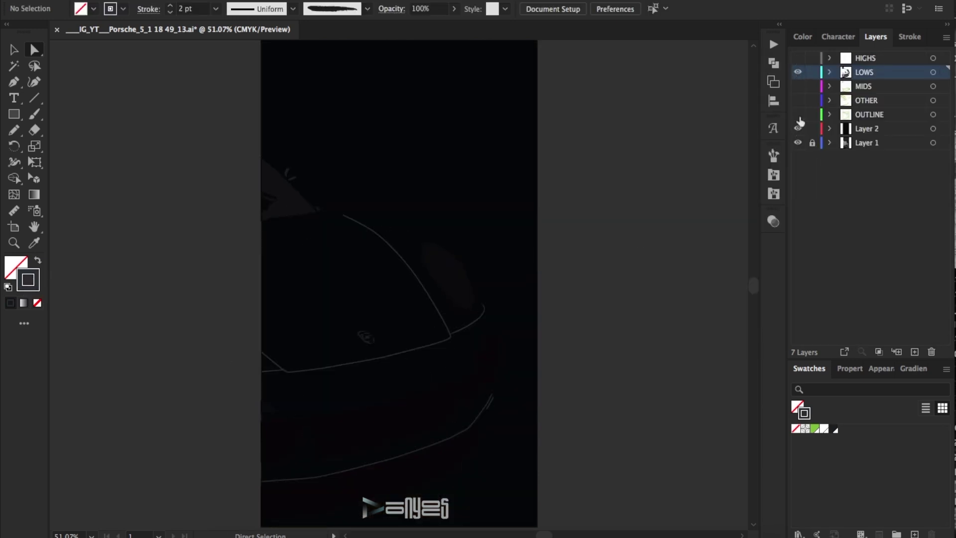
pyautogui.click(797, 128)
pyautogui.click(798, 86)
pyautogui.click(867, 86)
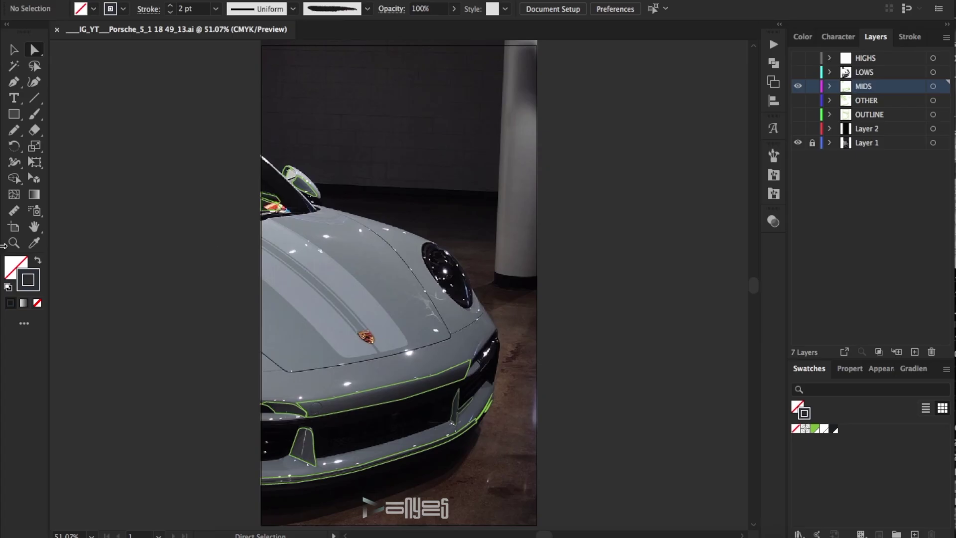
# Step: Select the green upper band and lower lip shapes of the front bumper in MIDS and turn their green stroke into a fill
pyautogui.press('z')
pyautogui.click(430, 441)
pyautogui.click(293, 205)
pyautogui.click(798, 86)
pyautogui.click(797, 72)
pyautogui.click(866, 72)
pyautogui.press('l')
pyautogui.moveTo(225, 246); pyautogui.dragTo(259, 281)
pyautogui.press('v')
pyautogui.click(292, 230)
pyautogui.click(259, 256)
pyautogui.click(170, 5)
pyautogui.click(327, 204)
pyautogui.press('super+0')
pyautogui.click(798, 128)
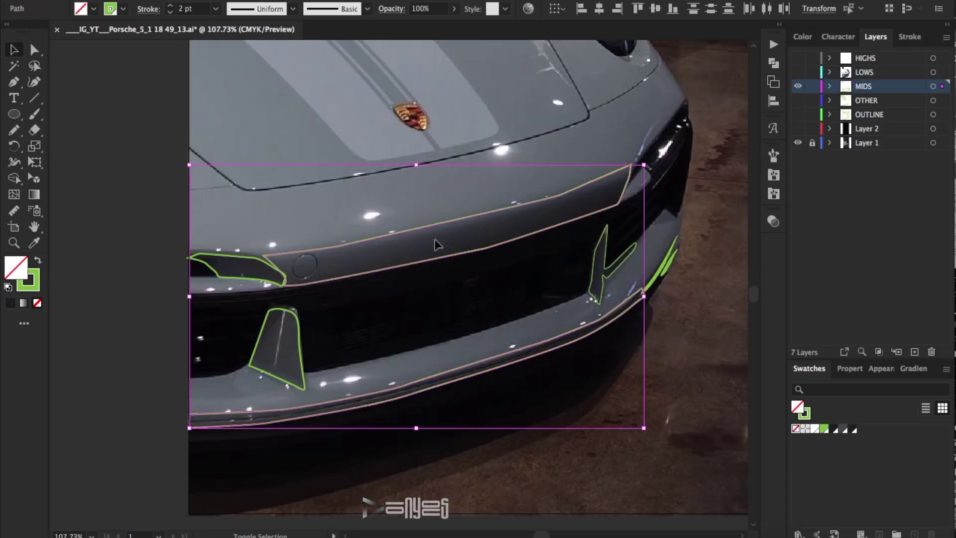
pyautogui.click(814, 429)
pyautogui.click(913, 369)
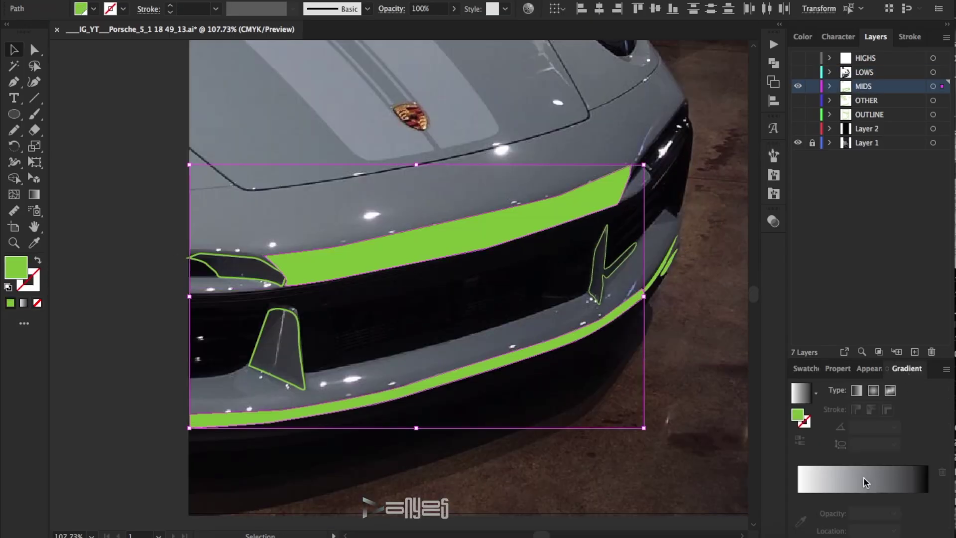
# Step: Fill the bumper band and lower lip with a linear gradient between two dark greys, shift its midpoint slightly towards the start, and deselect them
pyautogui.click(878, 478)
pyautogui.doubleClick(797, 496)
pyautogui.doubleClick(927, 497)
pyautogui.moveTo(862, 463); pyautogui.dragTo(851, 463)
pyautogui.click(741, 460)
# Step: Fill the V-shaped fin at the bumper's far end with the dark gradient and set its start stop to C 67.45, M 60, Y 49.8, K 39
pyautogui.click(610, 278)
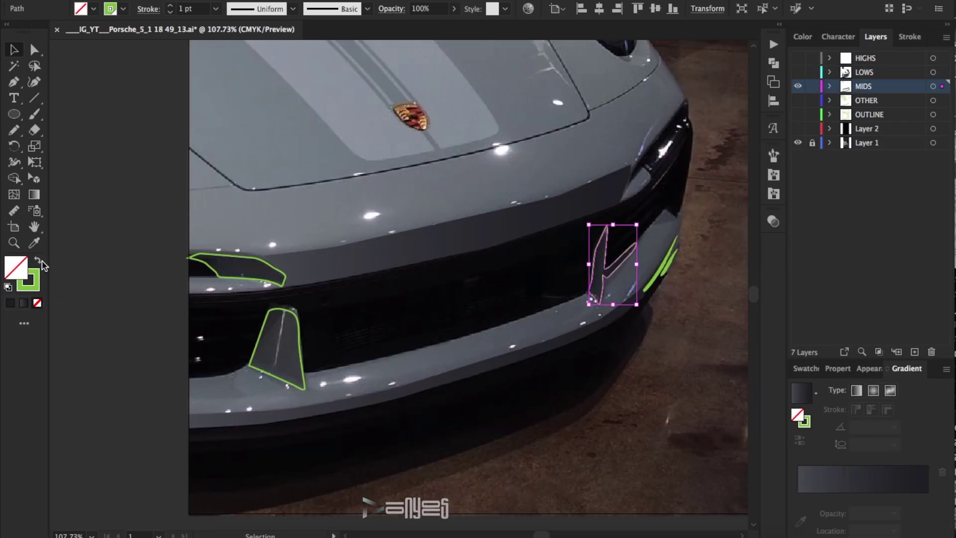
pyautogui.click(828, 479)
pyautogui.doubleClick(797, 496)
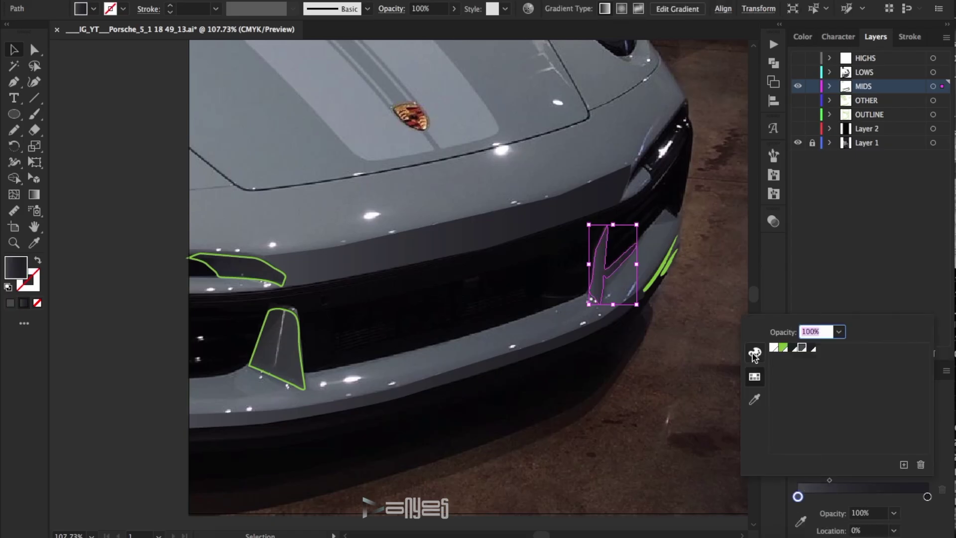
pyautogui.click(755, 351)
pyautogui.click(925, 319)
pyautogui.click(945, 373)
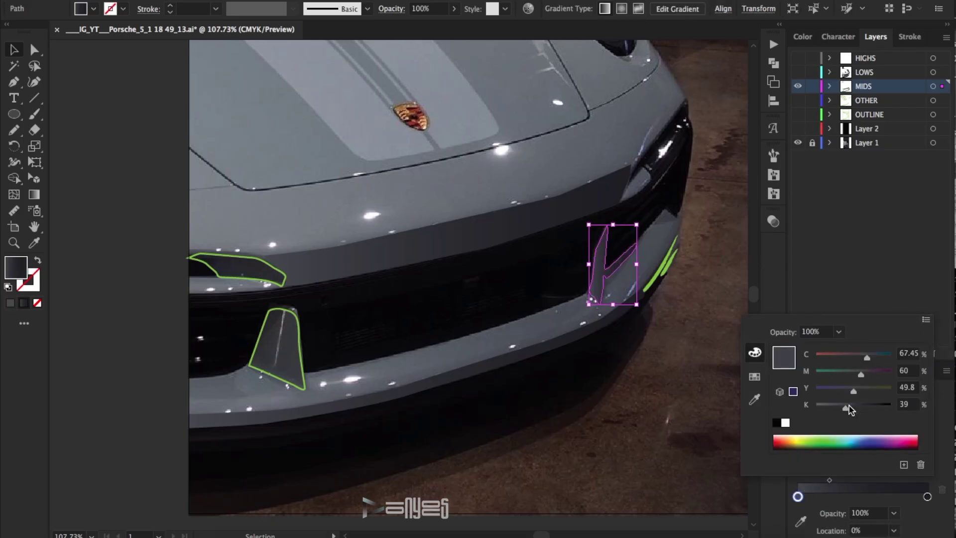
pyautogui.click(712, 319)
# Step: Fill the upright fin at the bumper's near end with the far fin's dark gradient, move its start stop inward and set the angle to -20°
pyautogui.click(277, 343)
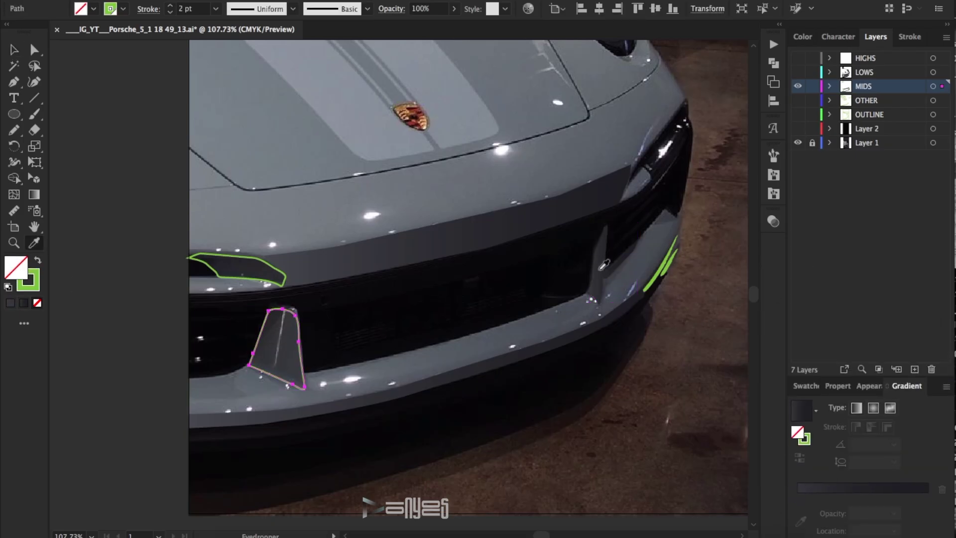
pyautogui.click(595, 266)
pyautogui.click(23, 54)
pyautogui.moveTo(829, 496); pyautogui.dragTo(814, 497)
pyautogui.click(853, 479)
pyautogui.click(894, 444)
pyautogui.click(911, 416)
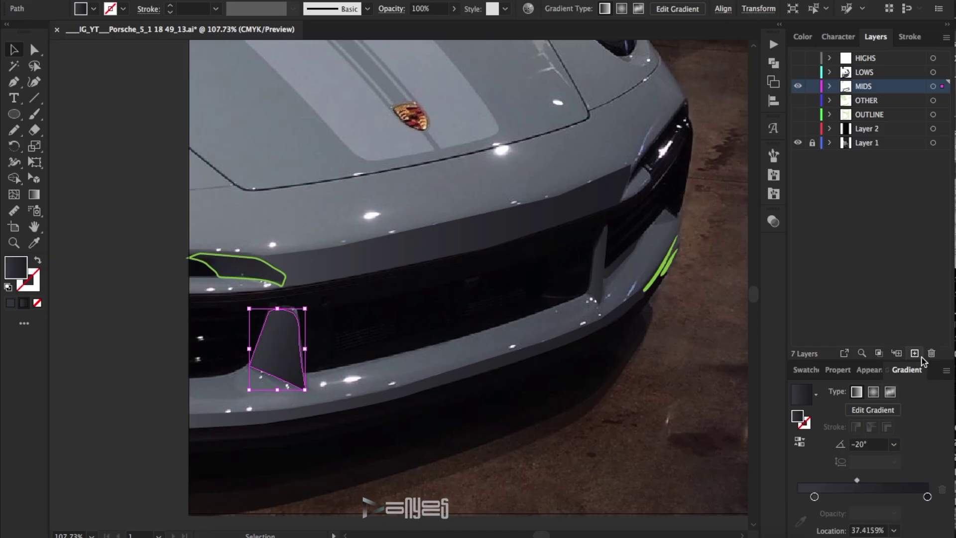
# Step: Fill the green intake shape at the bumper's near end with the fin's dark gradient at 0°, deselect it, and compare MIDS against the photo
pyautogui.click(285, 282)
pyautogui.click(276, 344)
pyautogui.press('v')
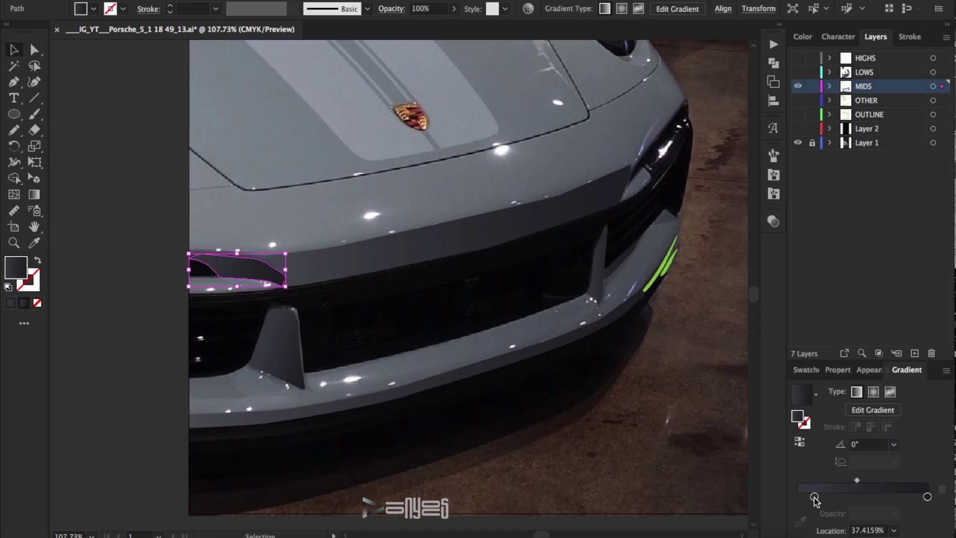
pyautogui.doubleClick(814, 496)
pyautogui.click(863, 482)
pyautogui.click(704, 405)
pyautogui.click(798, 86)
pyautogui.click(797, 86)
# Step: Fill the small green shape at the side mirror's inner upper edge with the dark grey sampled from the mirror
pyautogui.click(669, 251)
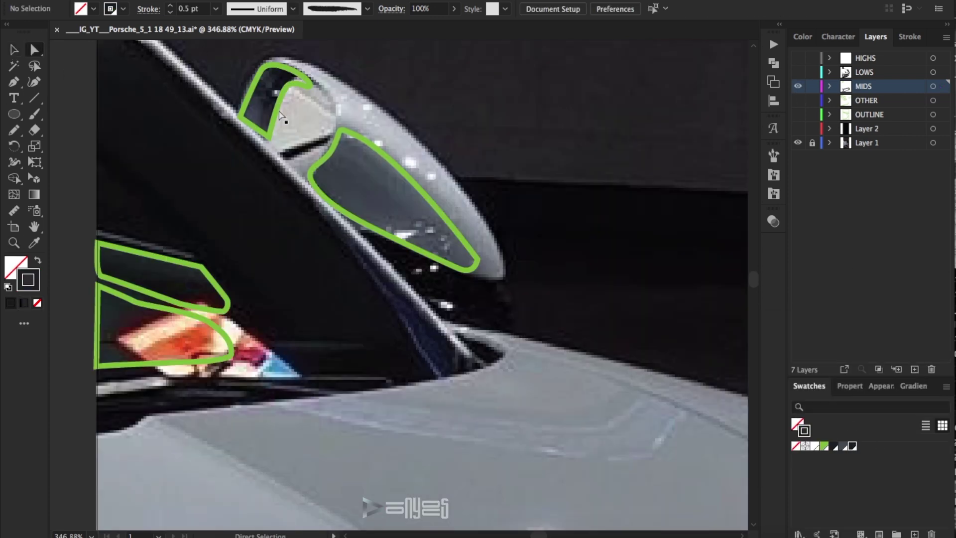
pyautogui.click(278, 112)
pyautogui.press('i')
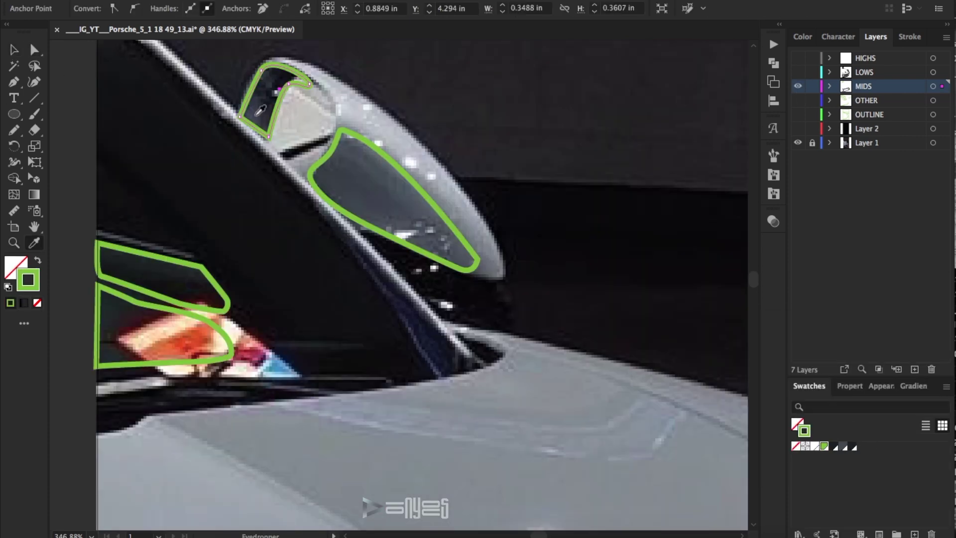
pyautogui.click(255, 114)
pyautogui.hotkey('shift', 'x')
# Step: Fill the two green reflection shapes in the windshield with near-black tones sampled from the glass
pyautogui.press('a')
pyautogui.moveTo(137, 217); pyautogui.dragTo(133, 266)
pyautogui.press('i')
pyautogui.click(155, 271)
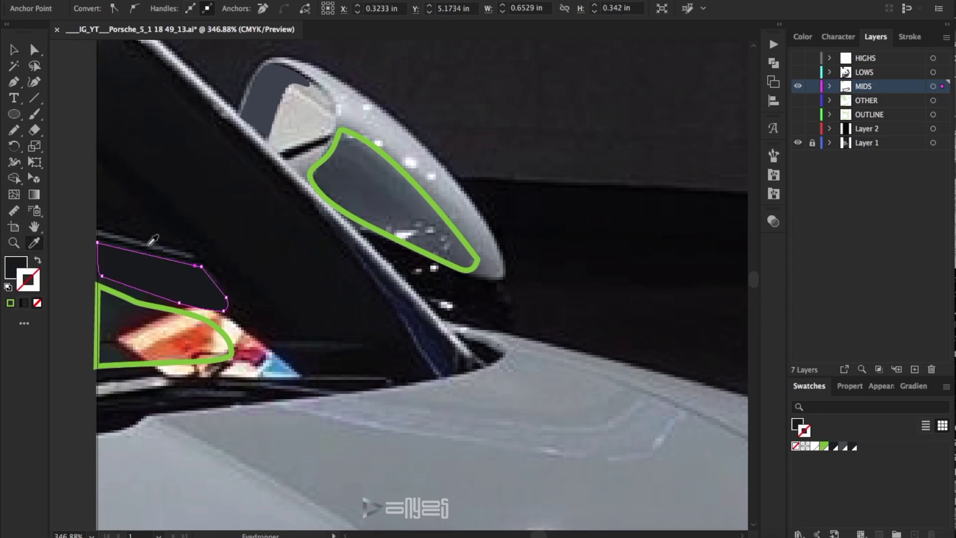
pyautogui.press('a')
pyautogui.click(238, 241)
pyautogui.click(126, 366)
pyautogui.press('i')
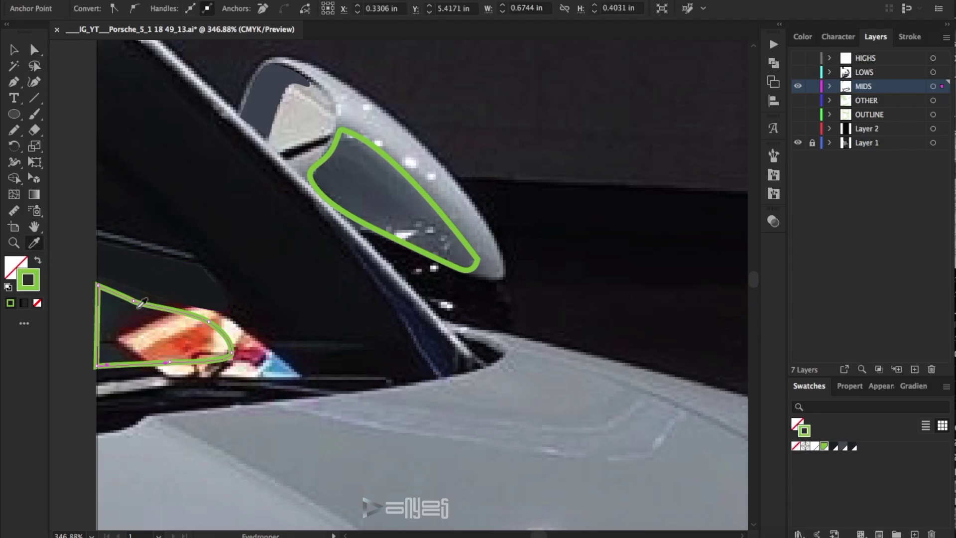
pyautogui.click(164, 264)
# Step: Sample grey tones from the side mirror and save them as swatches
pyautogui.press('a')
pyautogui.click(399, 159)
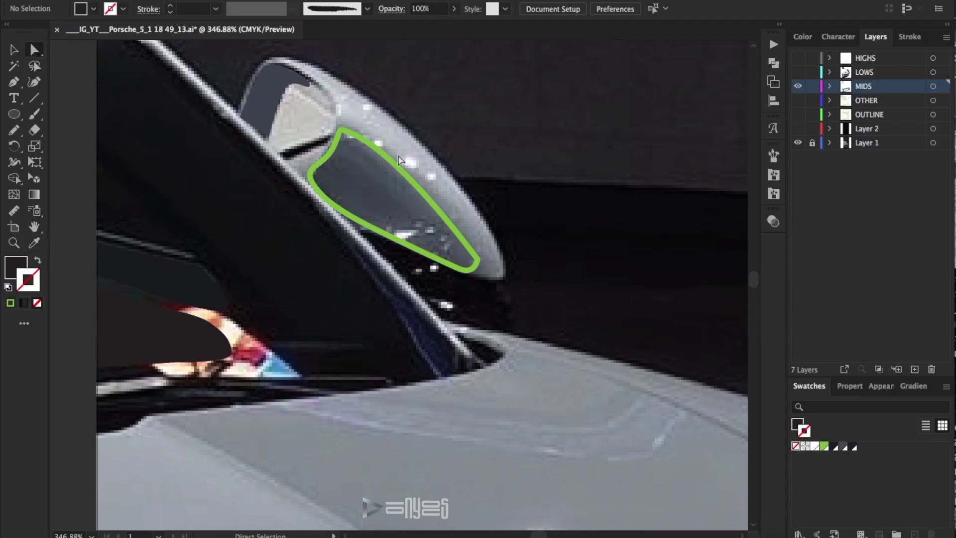
pyautogui.click(946, 387)
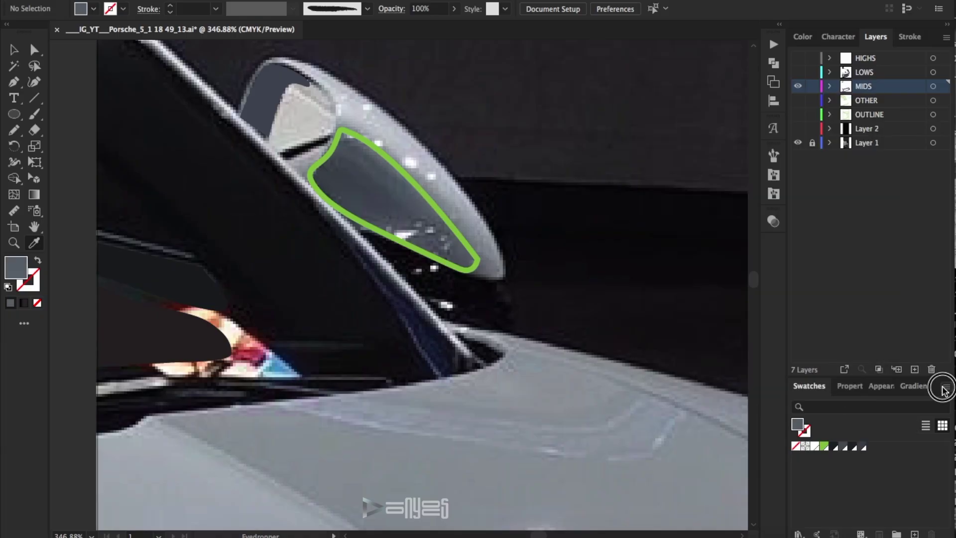
# Step: Turn the large green side mirror shape into a filled shape with a linear gradient at 60°
pyautogui.click(415, 162)
pyautogui.hotkey('shift', 'x')
pyautogui.hotkey('ctrl', 'F9')
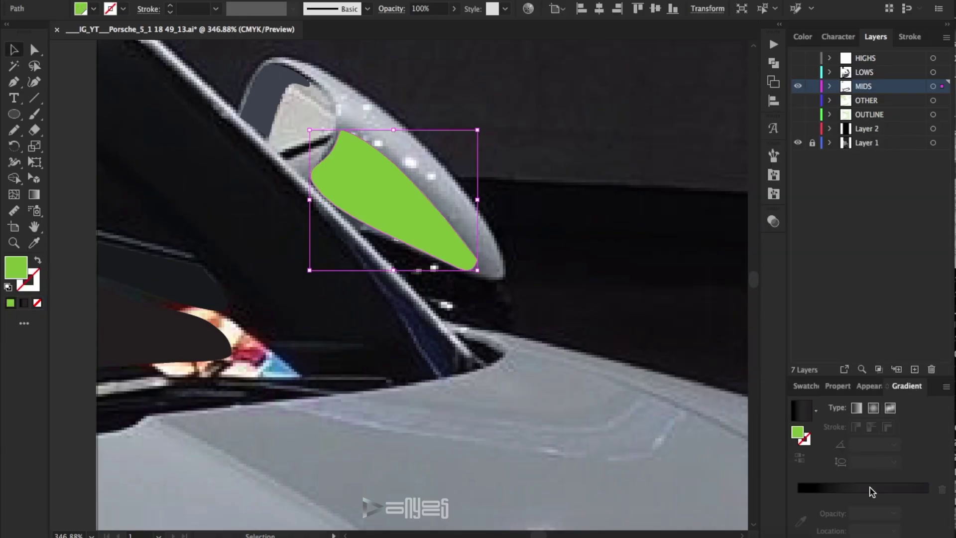
pyautogui.click(869, 488)
pyautogui.click(894, 444)
pyautogui.click(903, 364)
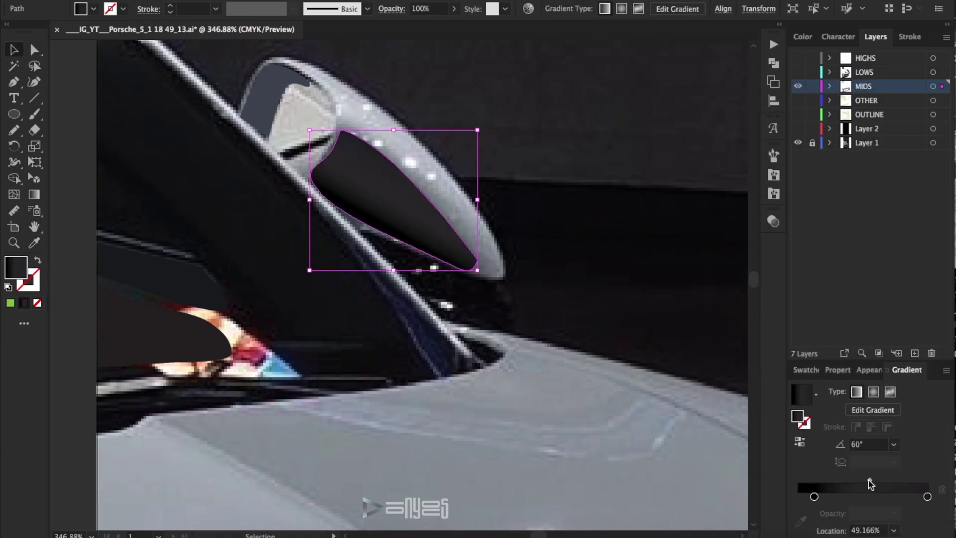
# Step: Set both stops of the mirror shape's gradient to the saved mirror greys, move the start stop inward, and deselect the shape
pyautogui.click(813, 496)
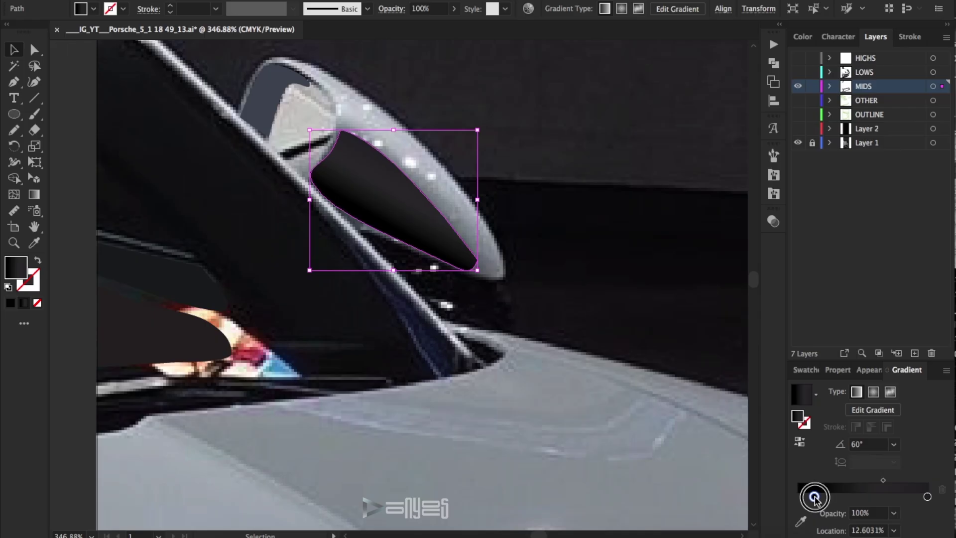
pyautogui.doubleClick(924, 497)
pyautogui.click(754, 377)
pyautogui.click(822, 348)
pyautogui.press('Escape')
pyautogui.doubleClick(927, 496)
pyautogui.click(820, 348)
pyautogui.press('Escape')
pyautogui.click(637, 247)
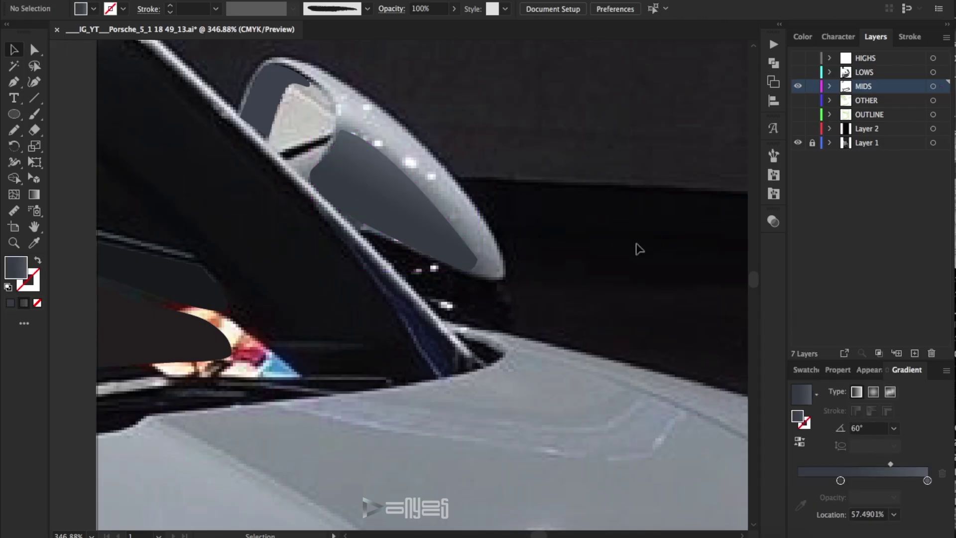
# Step: Preview MIDS, LOWS and HIGHS over the black Layer 2, hide all four, and show OTHER
pyautogui.hotkey('ctrl', '0')
pyautogui.click(797, 128)
pyautogui.click(797, 72)
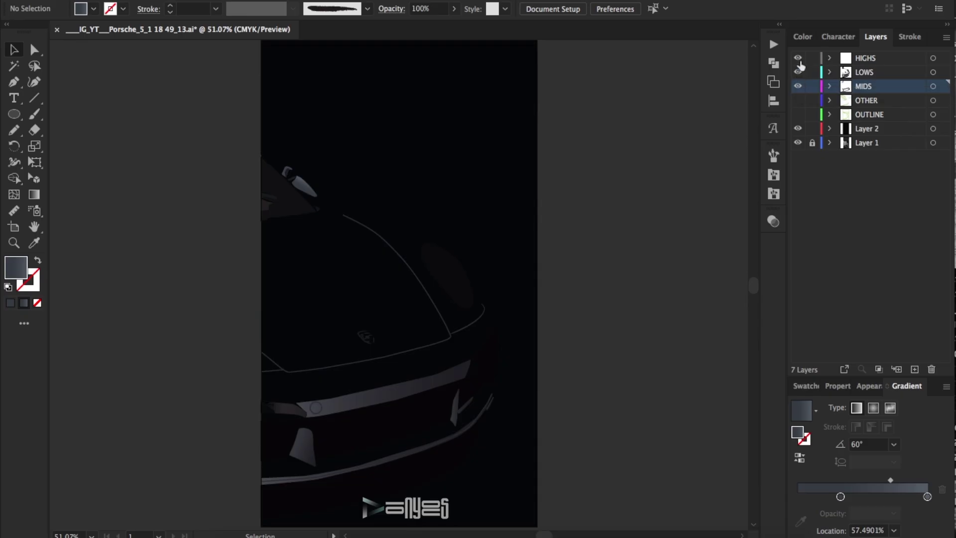
pyautogui.click(798, 58)
pyautogui.click(797, 129)
pyautogui.click(798, 100)
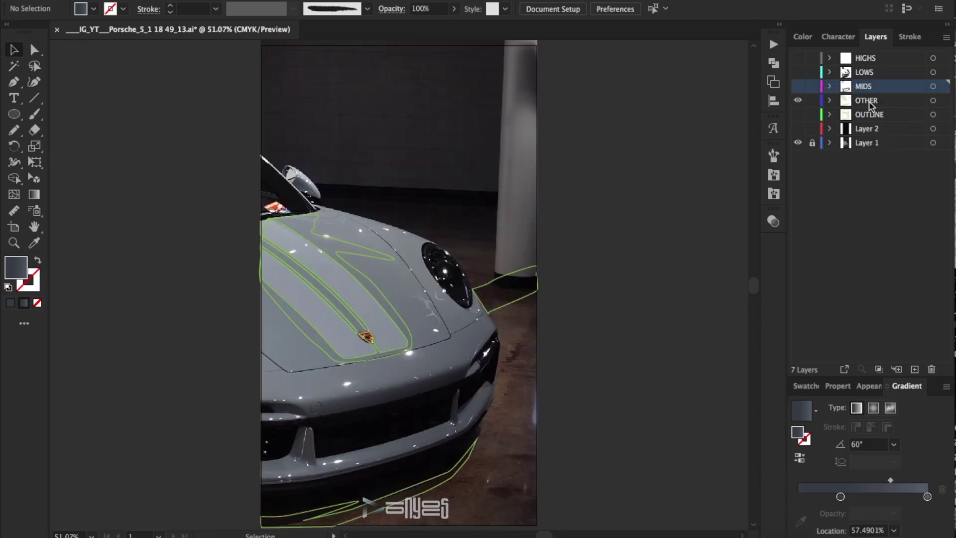
# Step: Turn the green floor shape beside the pillar on OTHER into a filled shape and apply the linear gradient
pyautogui.click(543, 267)
pyautogui.hotkey('ctrl', '1')
pyautogui.hotkey('shift', 'x')
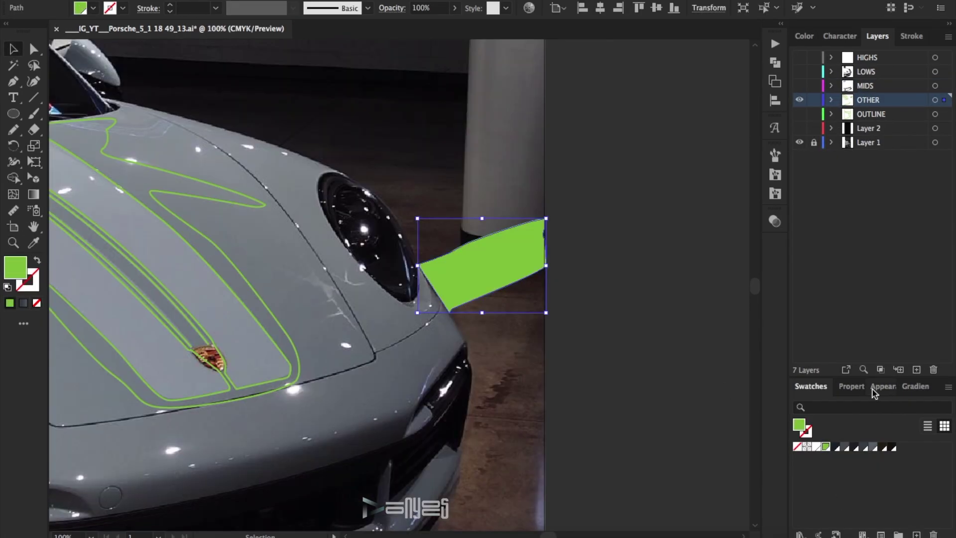
pyautogui.press('.')
# Step: Set the floor shape's gradient stops to the saved dark brown swatches, move the midpoint to about 42%, and deselect the shape
pyautogui.click(842, 497)
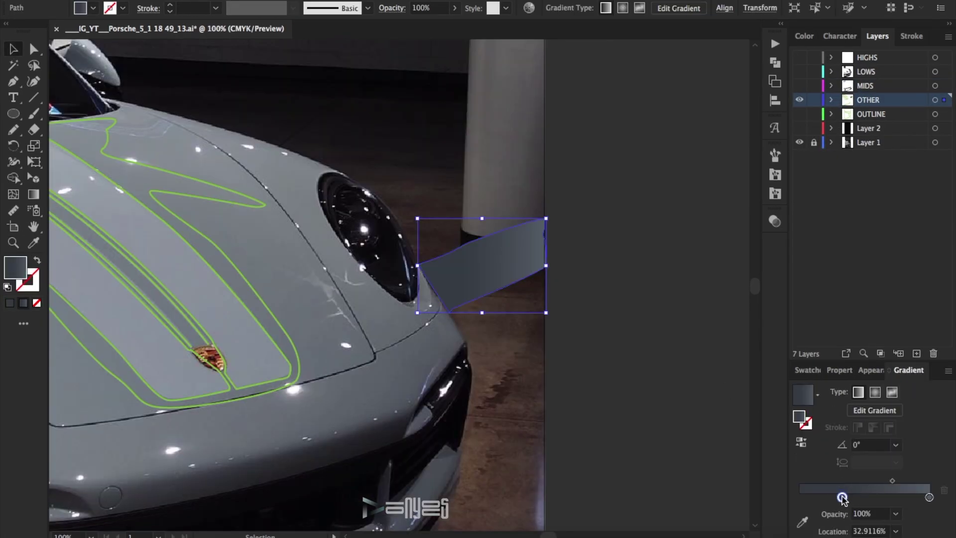
pyautogui.doubleClick(842, 498)
pyautogui.click(842, 348)
pyautogui.doubleClick(929, 497)
pyautogui.click(849, 349)
pyautogui.moveTo(892, 481); pyautogui.dragTo(887, 482)
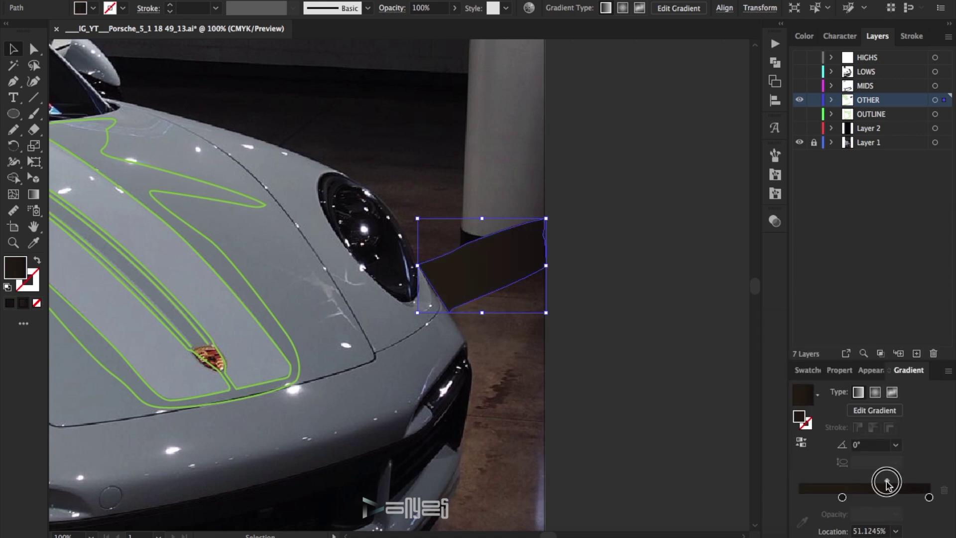
pyautogui.click(676, 348)
# Step: Sample a dark brown from the floor area under the front bumper and save it as a new swatch
pyautogui.hotkey('ctrl', '0')
pyautogui.scroll(-5, 333, 284)
pyautogui.press('z')
pyautogui.click(334, 290)
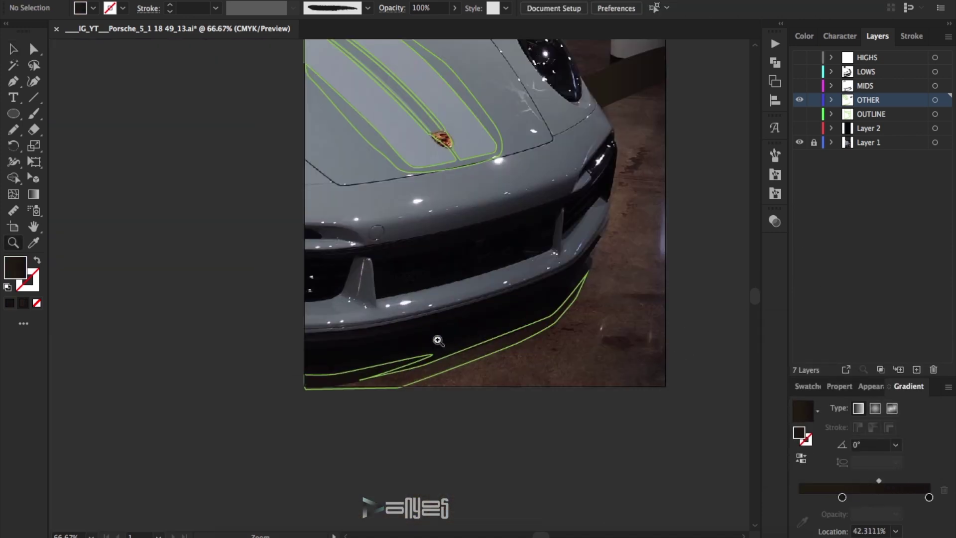
pyautogui.click(438, 341)
pyautogui.click(386, 332)
pyautogui.click(810, 385)
pyautogui.click(947, 386)
pyautogui.click(816, 233)
pyautogui.click(843, 335)
# Step: Turn the green ground shape under the bumper into a filled shape with the dark brown gradient
pyautogui.press('v')
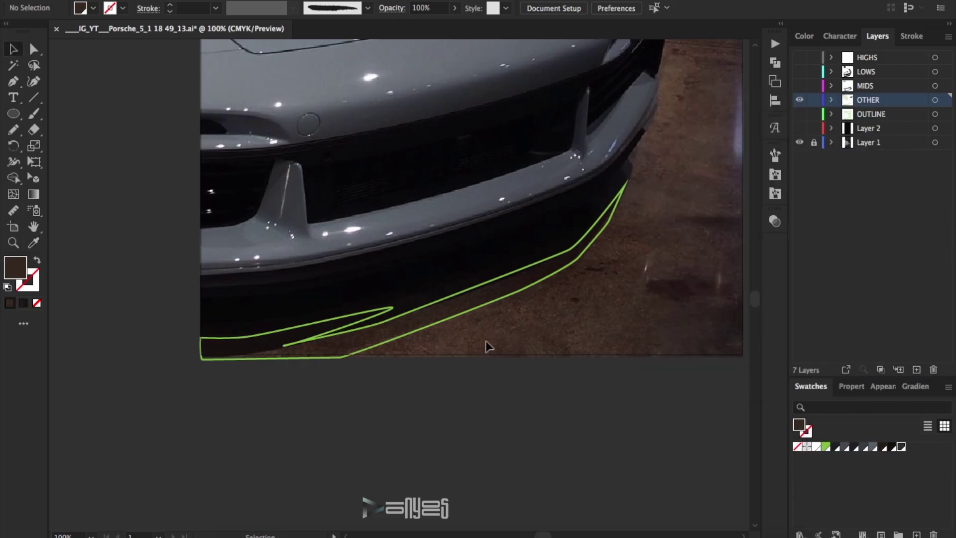
pyautogui.click(468, 298)
pyautogui.click(38, 262)
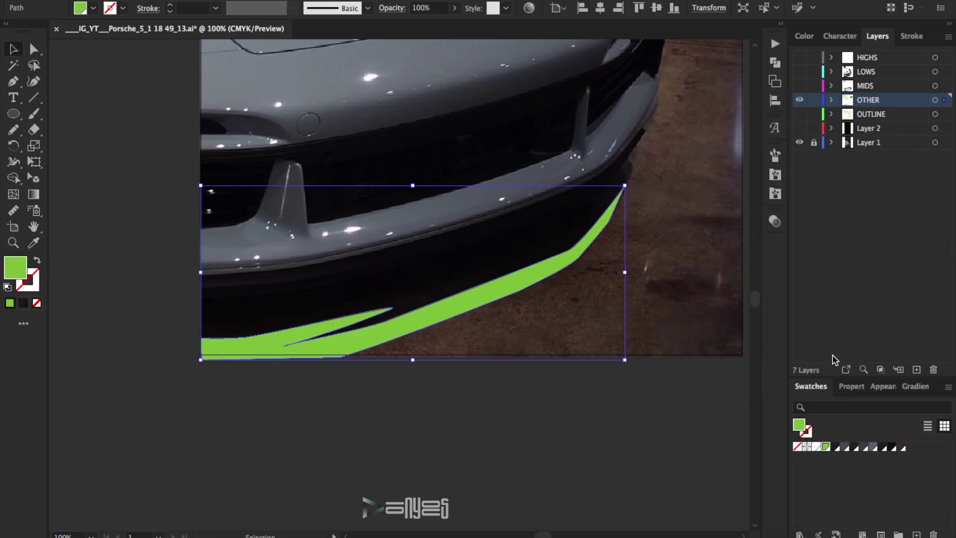
pyautogui.click(915, 386)
pyautogui.click(879, 489)
# Step: Set the ground shape's gradient angle to -80° and reverse the gradient
pyautogui.click(895, 444)
pyautogui.click(914, 378)
pyautogui.click(895, 444)
pyautogui.click(915, 414)
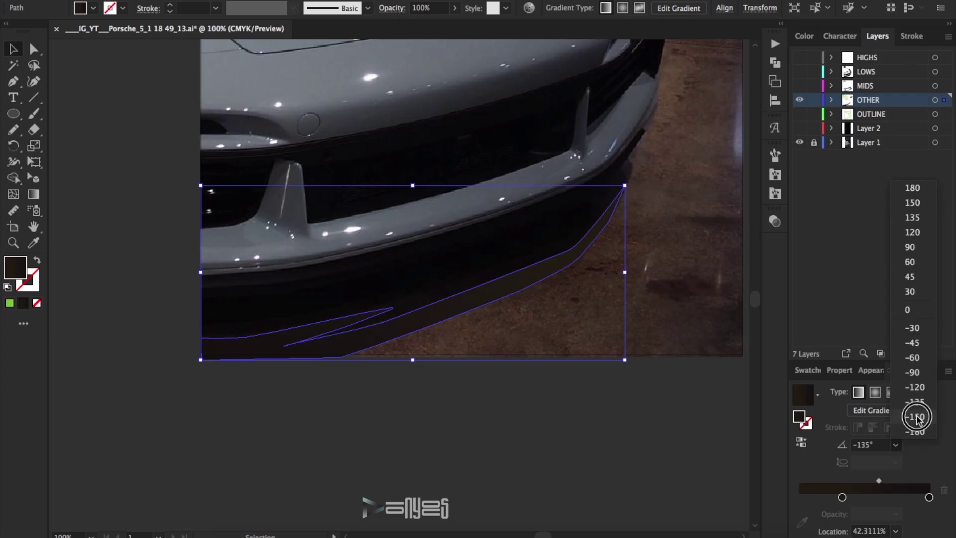
pyautogui.click(895, 444)
pyautogui.click(911, 357)
pyautogui.click(805, 442)
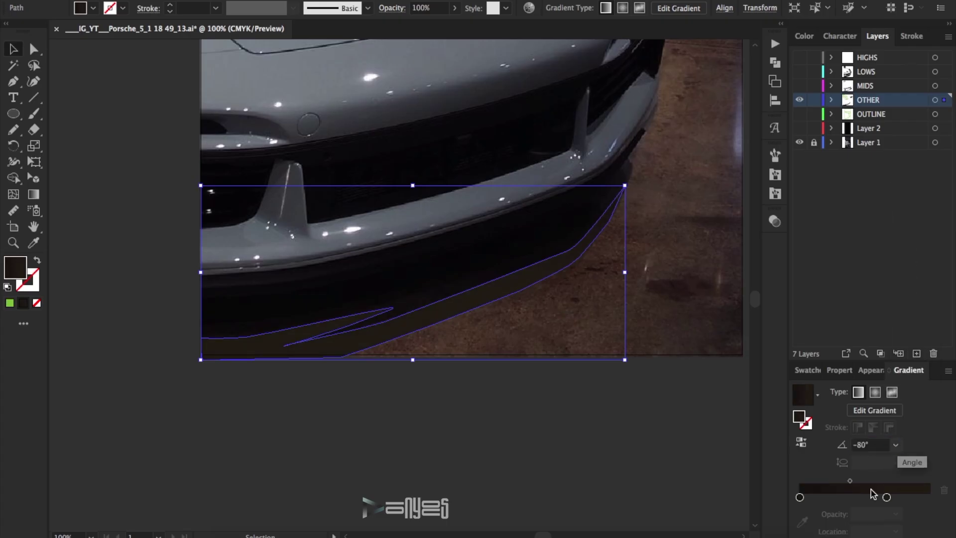
# Step: Set the ground gradient's end stop to the newly saved brown and slide both stops towards the end of the ramp
pyautogui.doubleClick(800, 496)
pyautogui.doubleClick(887, 498)
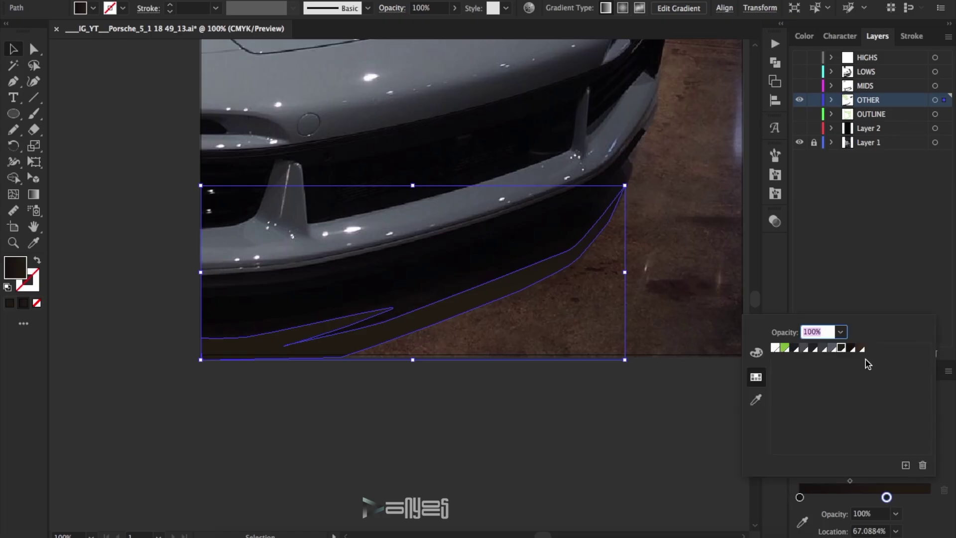
pyautogui.click(861, 348)
pyautogui.click(909, 486)
pyautogui.moveTo(886, 497); pyautogui.dragTo(906, 497)
pyautogui.moveTo(800, 497); pyautogui.dragTo(864, 497)
# Step: Fine-tune the ground gradient's angle, move its end stop almost to the end of the ramp, and deselect the shape
pyautogui.click(896, 444)
pyautogui.click(918, 376)
pyautogui.click(895, 444)
pyautogui.click(918, 349)
pyautogui.click(895, 445)
pyautogui.click(918, 362)
pyautogui.write('7')
pyautogui.press('Return')
pyautogui.moveTo(905, 497)
pyautogui.mouseDown()
pyautogui.moveTo(929, 497)
pyautogui.moveTo(899, 484)
pyautogui.moveTo(924, 497)
pyautogui.mouseUp()
pyautogui.click(640, 422)
pyautogui.hotkey('ctrl', 'z')
pyautogui.click(550, 390)
# Step: Sample the light grey of the hood stripe and save it as global swatch C=44 M=33 Y=28 K=0
pyautogui.scroll(10, 374, 279)
pyautogui.scroll(2, 374, 279)
pyautogui.click(799, 100)
pyautogui.click(799, 100)
pyautogui.press('i')
pyautogui.click(346, 180)
pyautogui.click(810, 386)
pyautogui.click(947, 404)
pyautogui.click(868, 240)
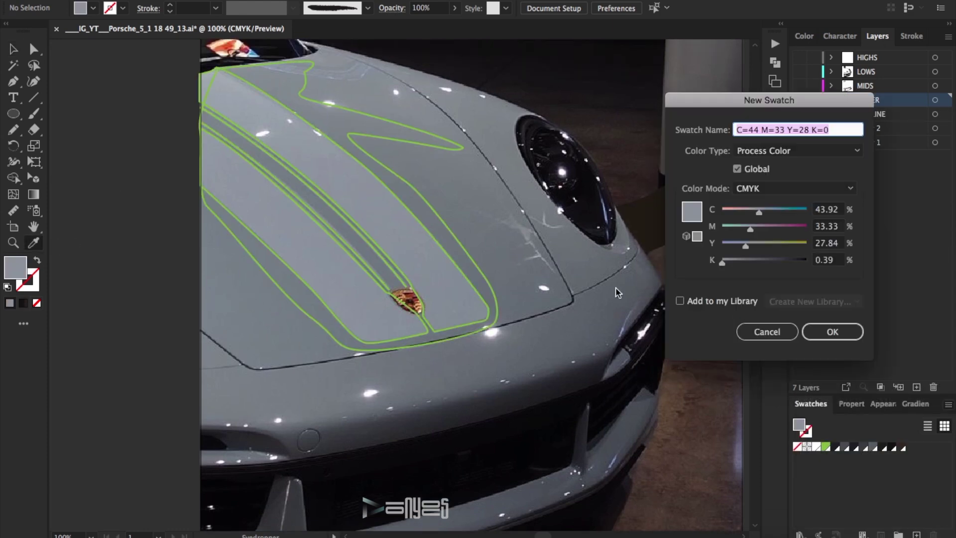
pyautogui.click(832, 331)
# Step: Turn the wide green hood stripe nearer the headlight into a filled shape and apply the linear gradient
pyautogui.click(384, 269)
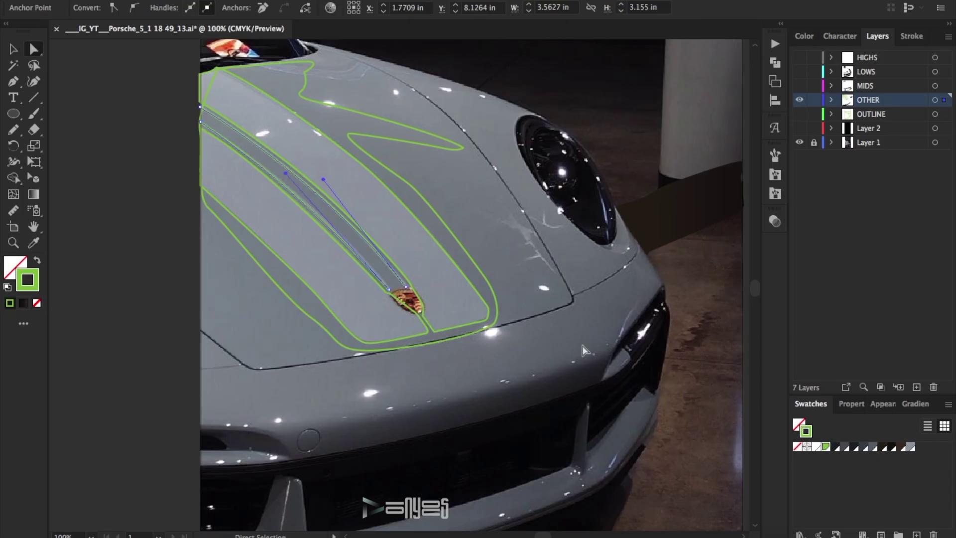
pyautogui.click(628, 132)
pyautogui.press('v')
pyautogui.click(376, 174)
pyautogui.click(37, 259)
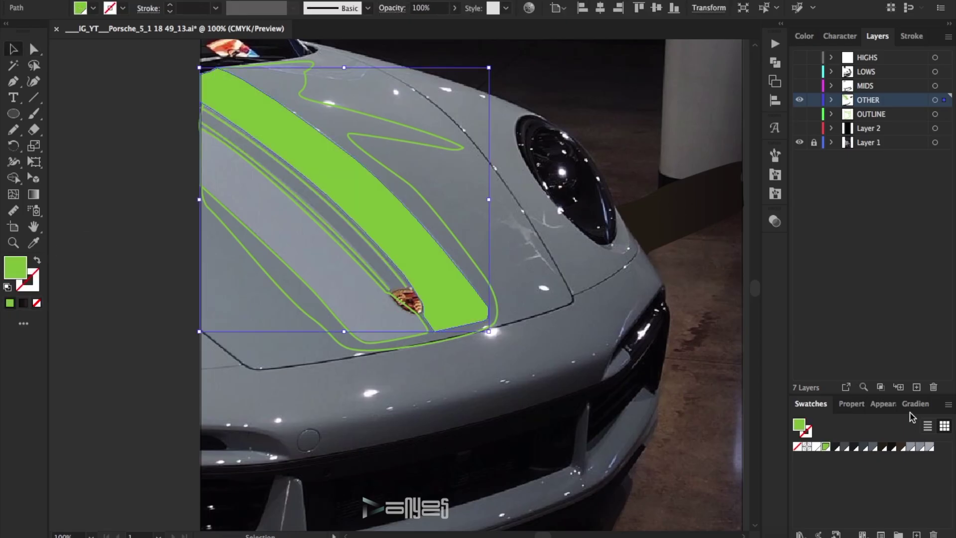
pyautogui.click(915, 404)
pyautogui.click(879, 491)
# Step: Set the hood stripe's gradient stops to the saved light greys, pull both stops towards the start, and deselect the stripe
pyautogui.moveTo(865, 498); pyautogui.dragTo(818, 496)
pyautogui.doubleClick(819, 496)
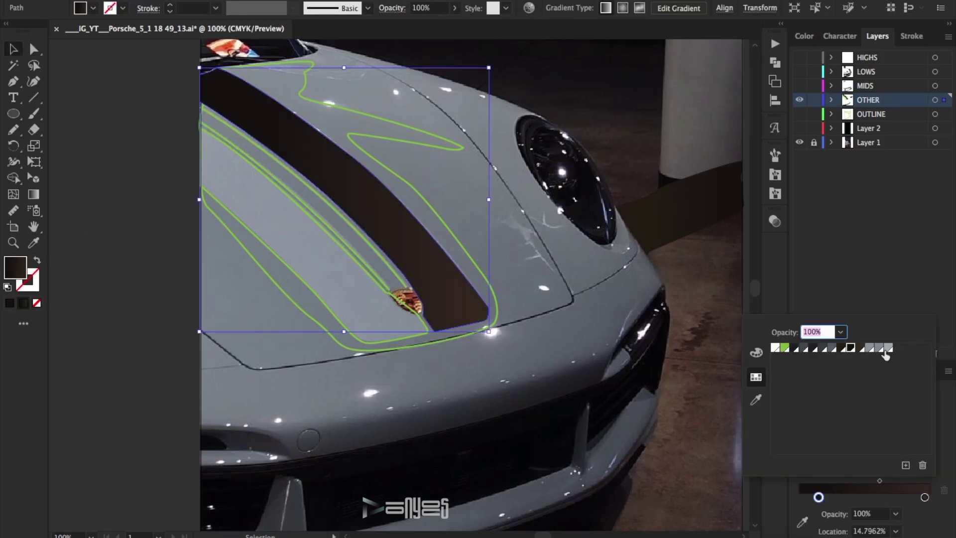
pyautogui.click(880, 352)
pyautogui.doubleClick(925, 497)
pyautogui.click(880, 352)
pyautogui.moveTo(925, 496); pyautogui.dragTo(895, 497)
pyautogui.hotkey('ctrl', 'shift', 'a')
# Step: Fill the hood stripe farther from the headlight with the light grey linear gradient, adjust its stops, and deselect it
pyautogui.click(286, 234)
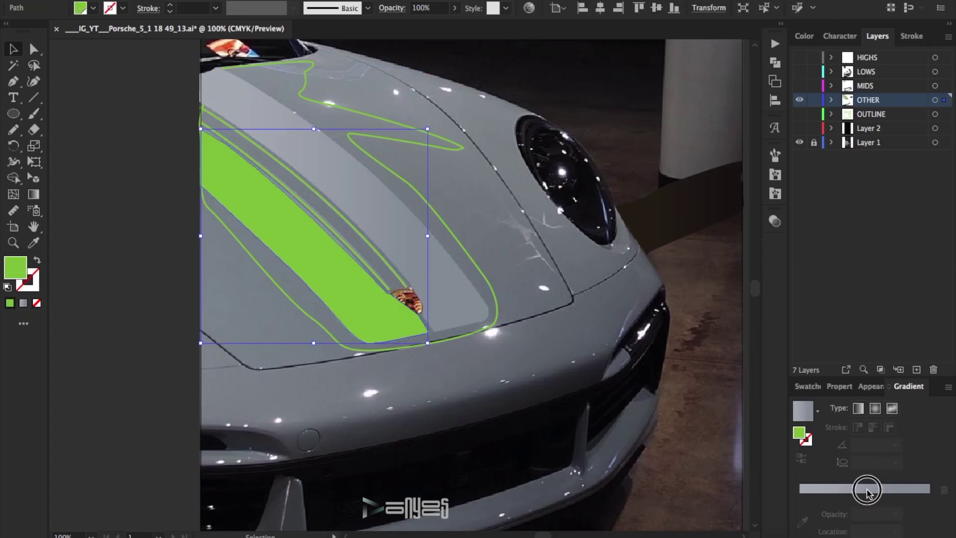
pyautogui.moveTo(894, 497); pyautogui.dragTo(912, 497)
pyautogui.hotkey('ctrl', 'shift', 'a')
# Step: Change the end gradient stop of the hood stripe nearer the headlight to a darker mix of the green swatch
pyautogui.click(404, 245)
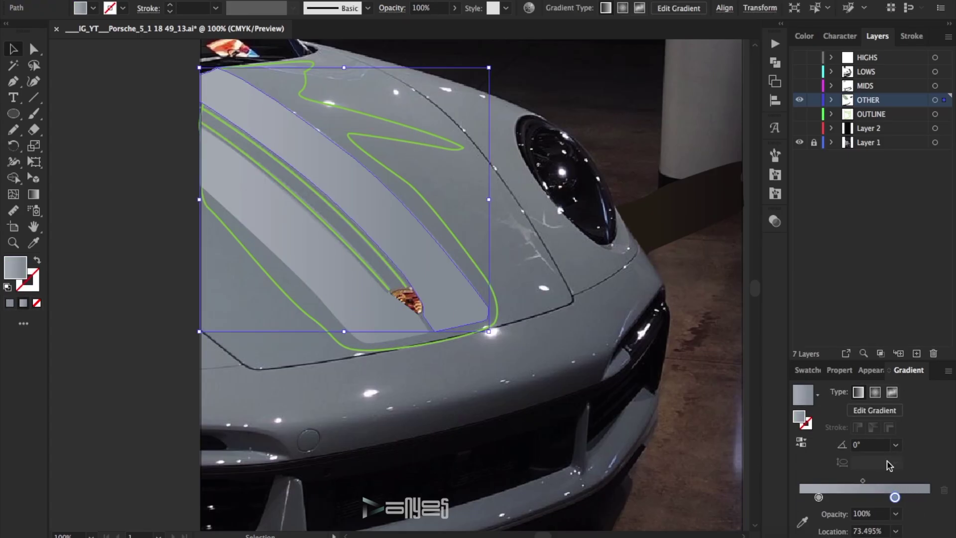
pyautogui.doubleClick(895, 497)
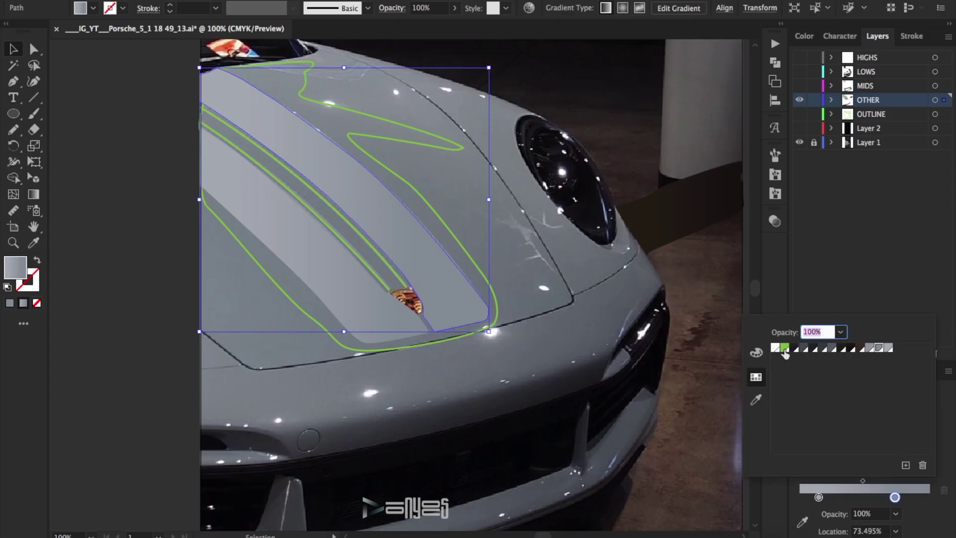
pyautogui.click(785, 347)
pyautogui.click(756, 352)
pyautogui.click(927, 319)
pyautogui.click(944, 371)
pyautogui.moveTo(817, 408); pyautogui.dragTo(839, 406)
pyautogui.click(939, 402)
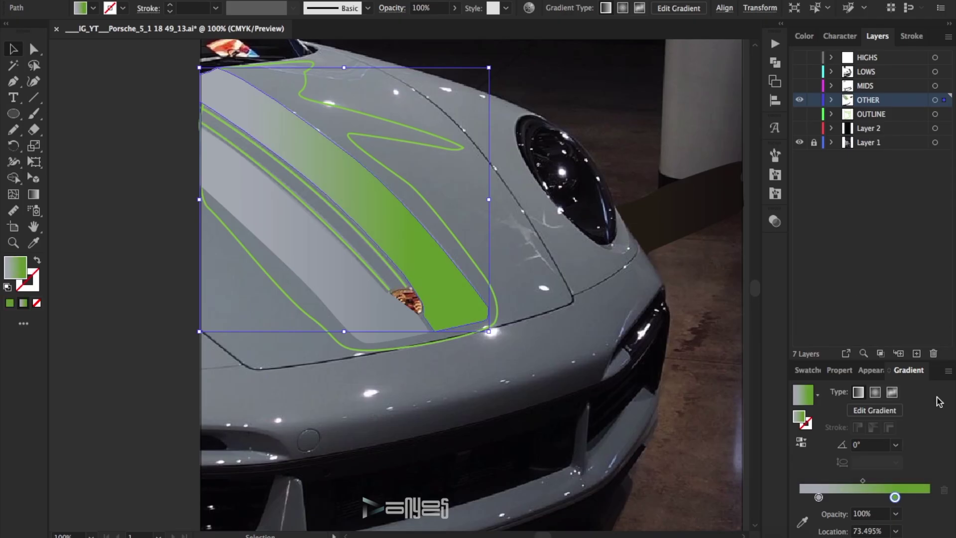
pyautogui.click(812, 371)
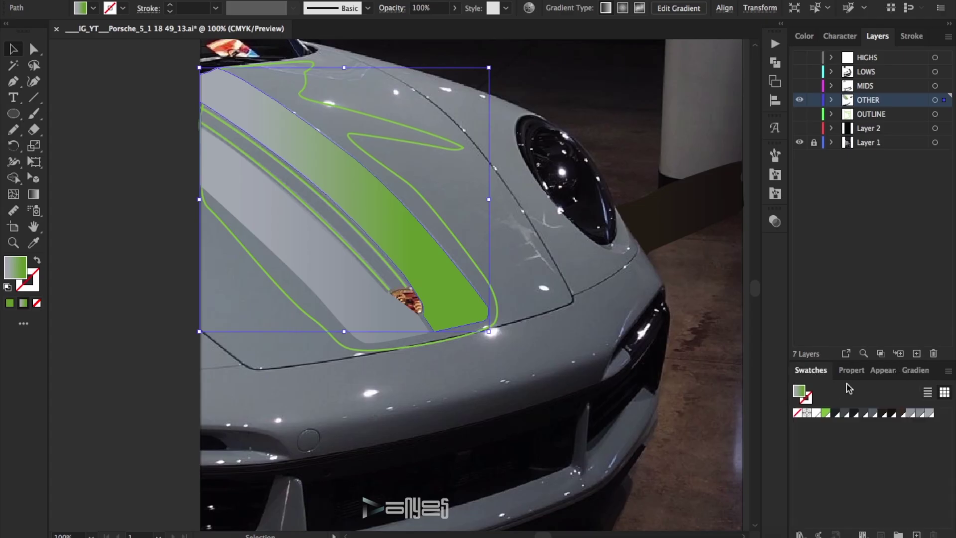
pyautogui.click(907, 376)
# Step: Set the same stripe's start gradient stop to the bright green swatch and move the end stop slightly towards the end
pyautogui.click(818, 498)
pyautogui.doubleClick(819, 498)
pyautogui.click(927, 515)
pyautogui.moveTo(862, 481); pyautogui.dragTo(900, 497)
# Step: Copy the green gradient onto the other hood stripe at -45° and shift the headlight-side stripe's gradient midpoint to about 68%
pyautogui.click(659, 450)
pyautogui.click(381, 319)
pyautogui.click(36, 244)
pyautogui.click(369, 209)
pyautogui.press('v')
pyautogui.click(896, 445)
pyautogui.click(912, 341)
pyautogui.moveTo(868, 479); pyautogui.dragTo(873, 486)
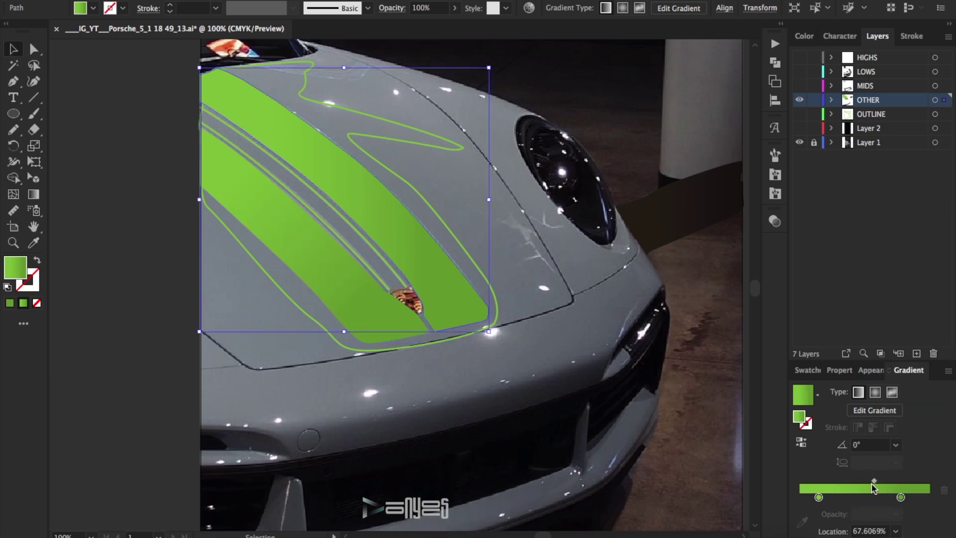
pyautogui.click(686, 429)
# Step: Turn the thin hood lines into green fills and fill the hood shape around the stripes with a grey linear gradient at -45°
pyautogui.scroll(2, 686, 429)
pyautogui.click(396, 312)
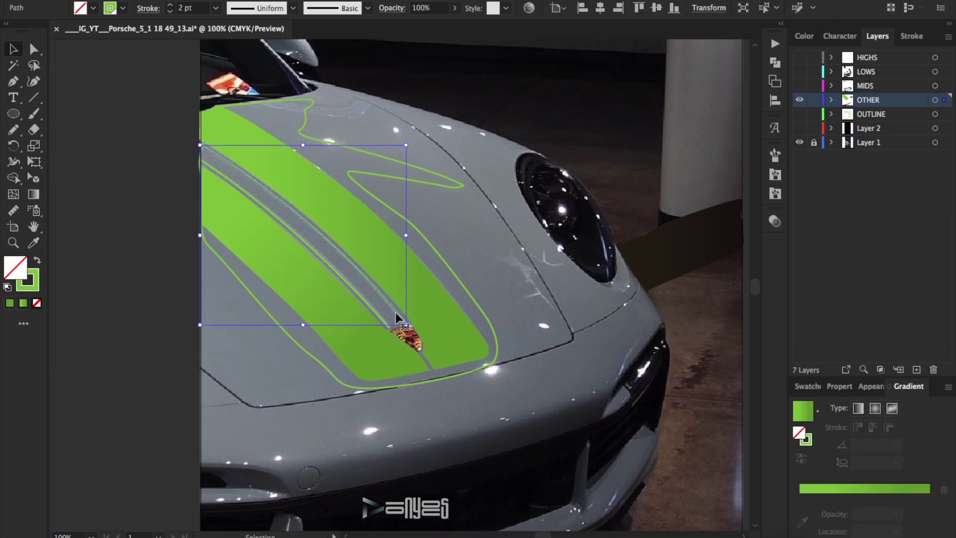
pyautogui.click(518, 348)
pyautogui.click(686, 323)
pyautogui.scroll(-3, 628, 204)
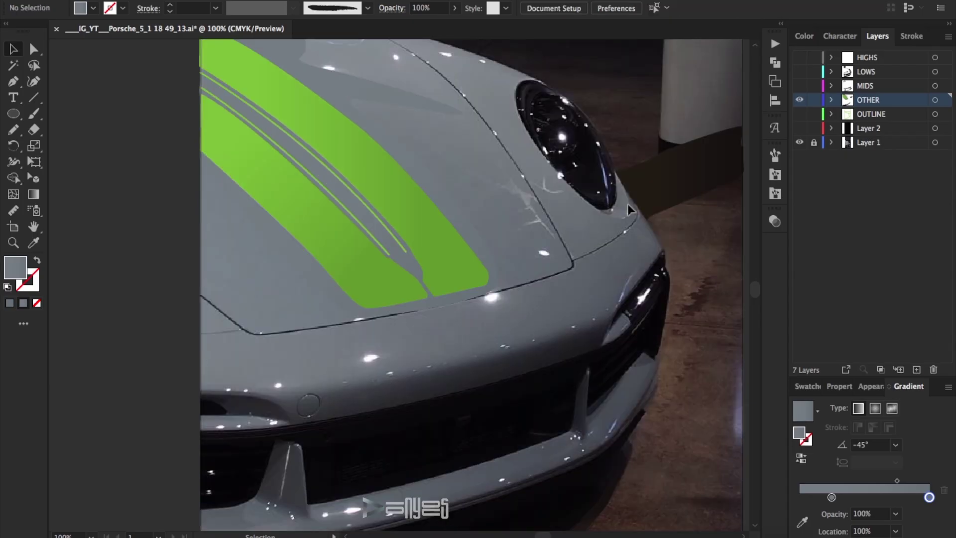
# Step: Show Layer 2, MIDS, LOWS and HIGHS over the whole artboard and save the file
pyautogui.hotkey('ctrl', '0')
pyautogui.click(799, 128)
pyautogui.click(799, 85)
pyautogui.click(799, 71)
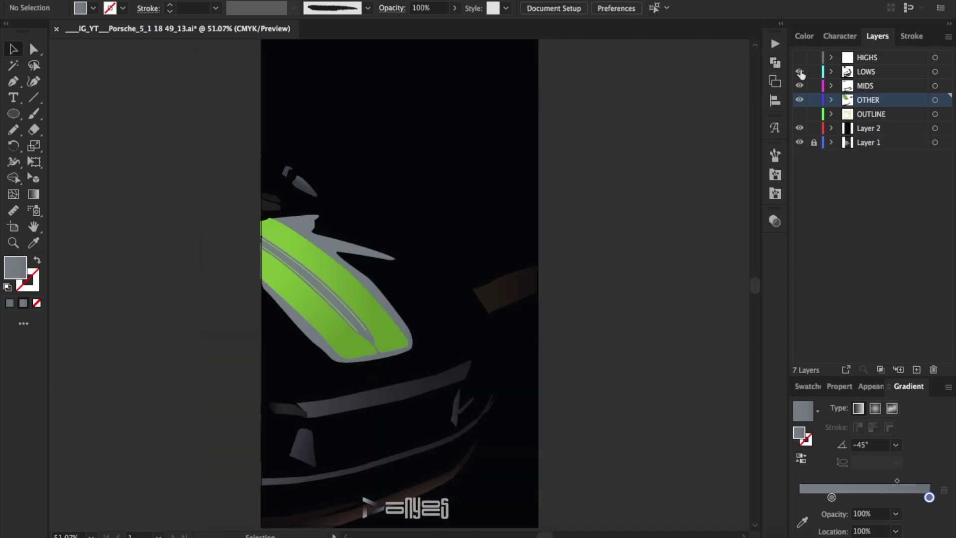
pyautogui.click(799, 57)
pyautogui.hotkey('ctrl', 's')
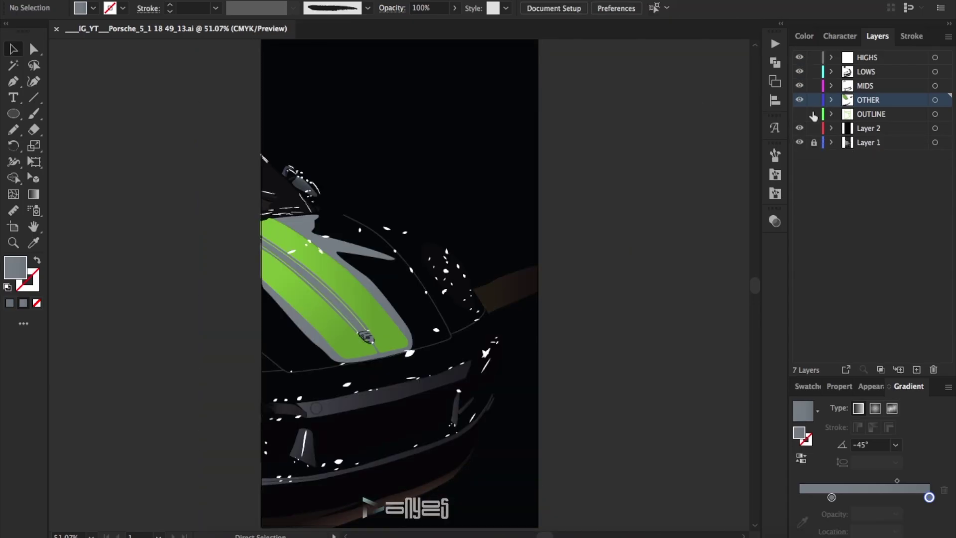
# Step: Leave only the OUTLINE layer visible above the photo and send its background outlines to the back
pyautogui.click(799, 114)
pyautogui.keyDown('alt'); pyautogui.click(799, 114); pyautogui.keyUp('alt')
pyautogui.click(490, 187)
pyautogui.click(578, 188)
pyautogui.click(494, 144)
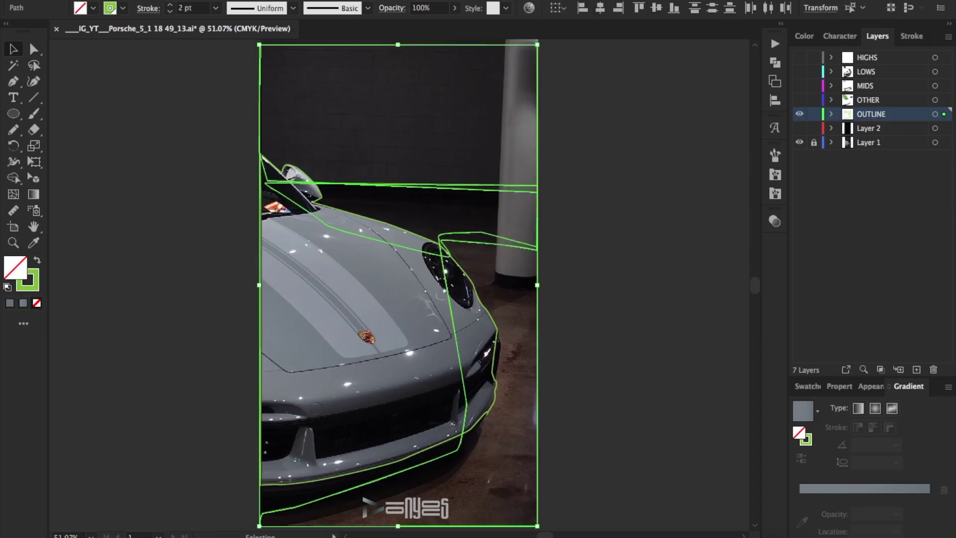
pyautogui.click(151, 1)
pyautogui.moveTo(155, 1)
pyautogui.click(277, 33)
pyautogui.click(641, 240)
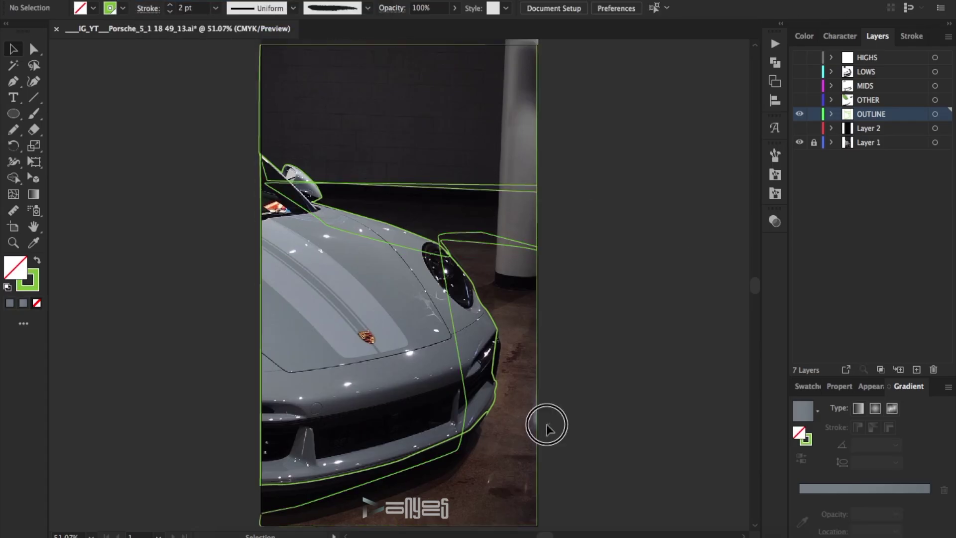
# Step: Turn the ground outline into a filled shape with a linear gradient between two saved dark brown swatches
pyautogui.click(474, 412)
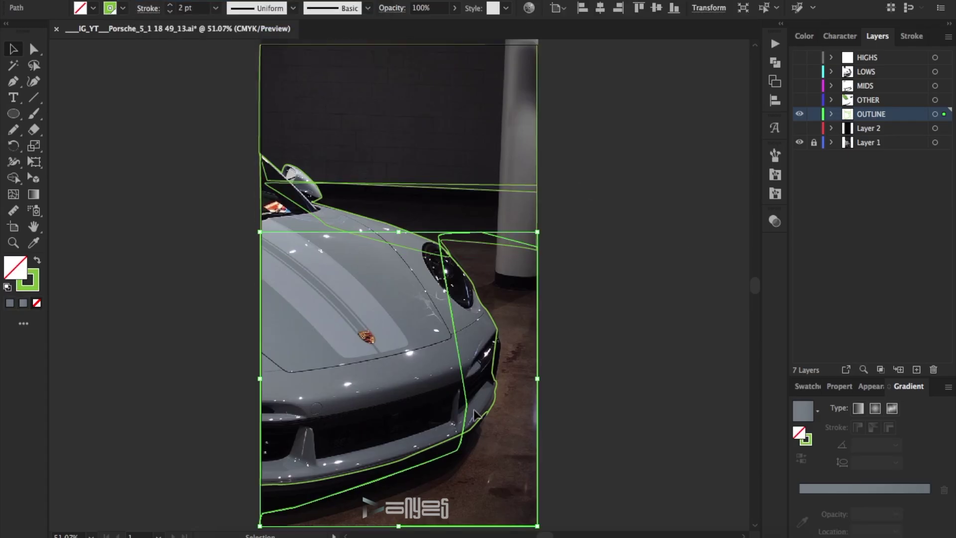
pyautogui.click(37, 262)
pyautogui.click(877, 487)
pyautogui.click(801, 443)
pyautogui.doubleClick(910, 498)
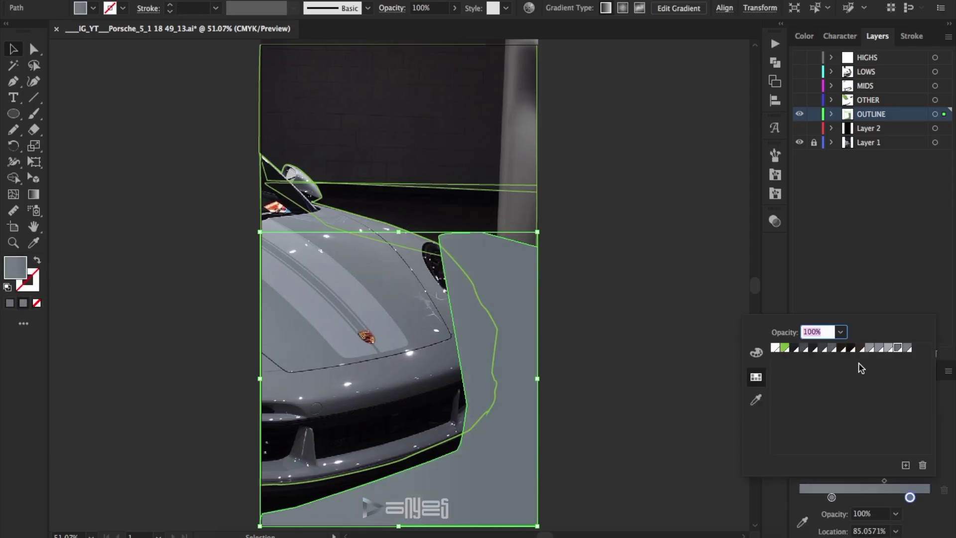
pyautogui.click(859, 349)
pyautogui.doubleClick(831, 497)
pyautogui.click(848, 349)
# Step: Reverse the ground gradient, angle it at -50°, move its midpoint to about 60%, and deselect the shape
pyautogui.click(895, 445)
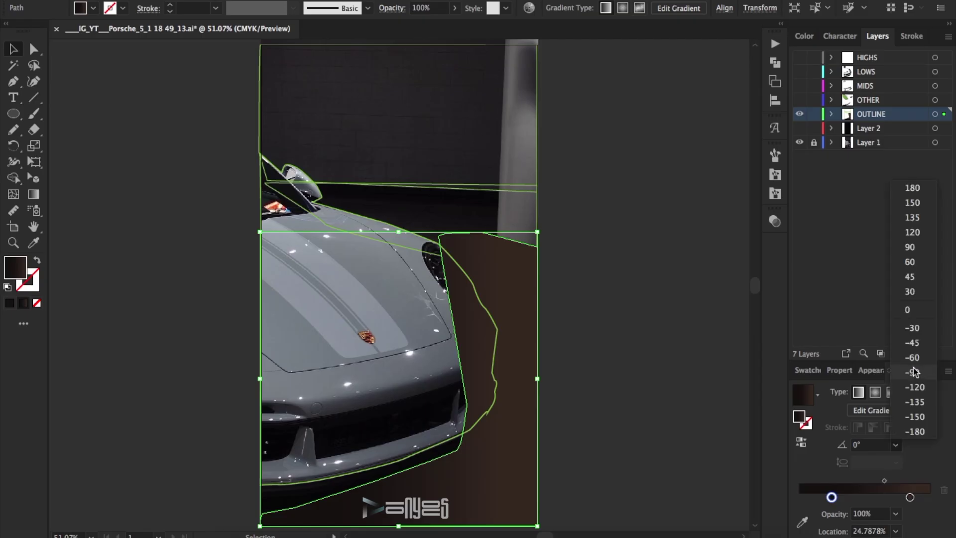
pyautogui.click(889, 343)
pyautogui.click(801, 442)
pyautogui.moveTo(897, 497)
pyautogui.mouseDown()
pyautogui.moveTo(925, 498)
pyautogui.moveTo(897, 486)
pyautogui.mouseUp()
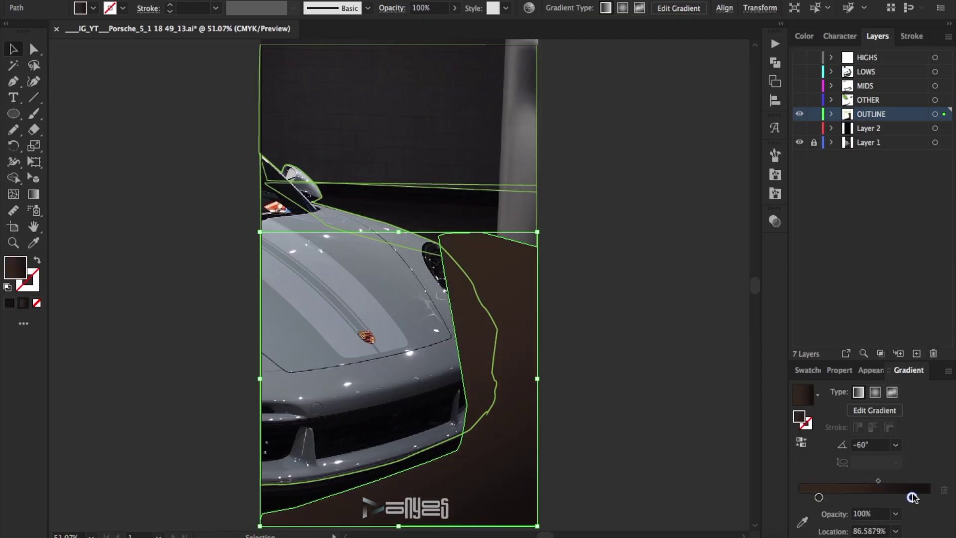
pyautogui.moveTo(875, 484); pyautogui.dragTo(911, 497)
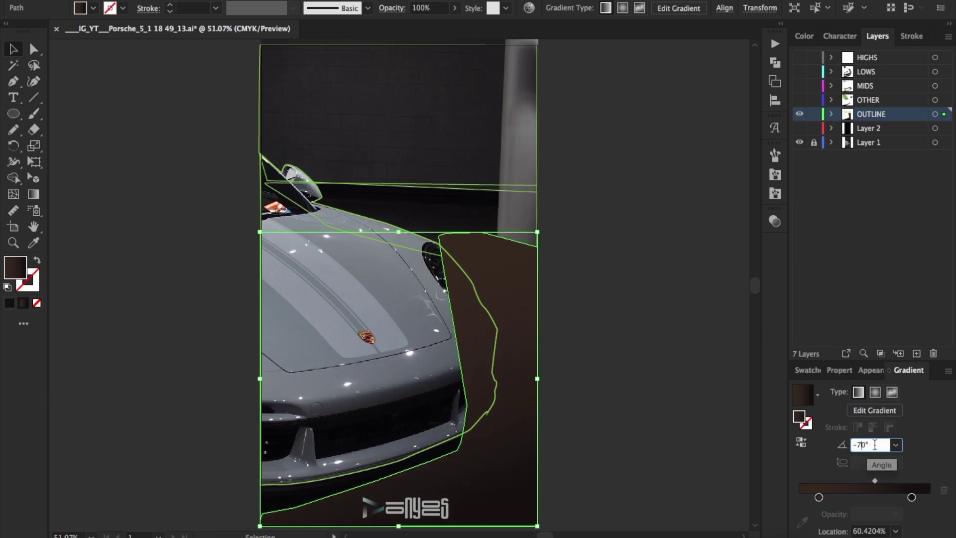
pyautogui.click(671, 298)
# Step: Fill the background band between the wall and the ground with near-black
pyautogui.click(540, 224)
pyautogui.press('a')
pyautogui.click(583, 110)
# Step: Fill the wall shape with a linear gradient, set its end stop to light grey, and move the start stop to about 70%
pyautogui.click(495, 126)
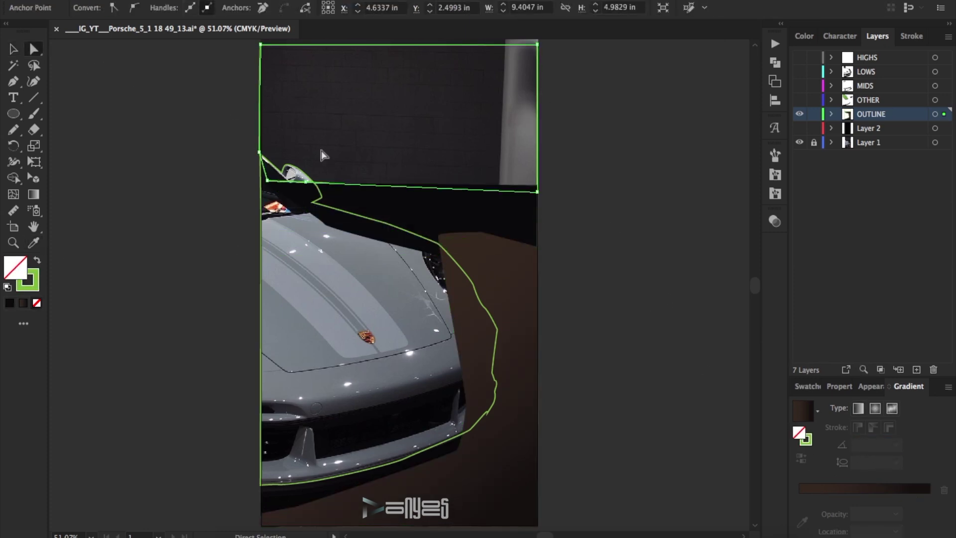
pyautogui.click(38, 259)
pyautogui.click(886, 490)
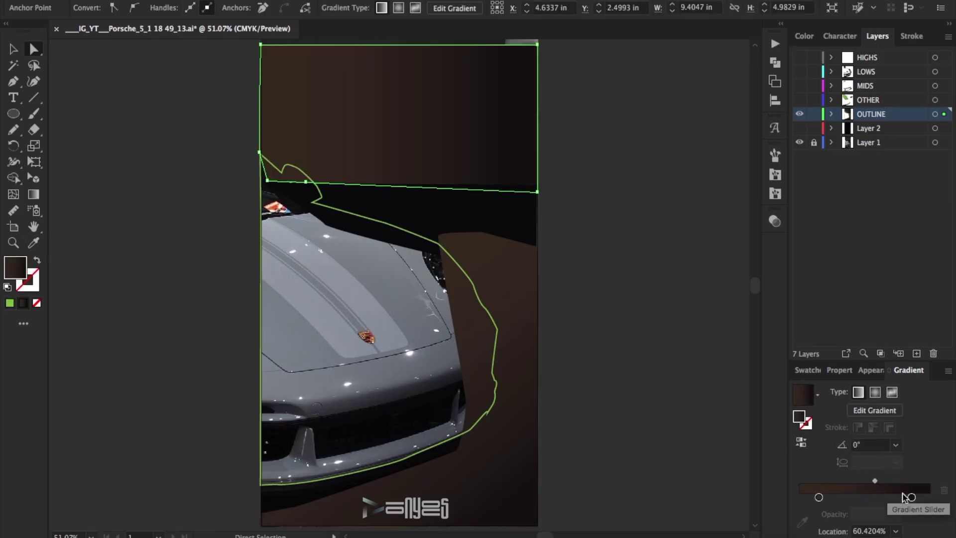
pyautogui.doubleClick(911, 497)
pyautogui.click(888, 347)
pyautogui.moveTo(819, 497); pyautogui.dragTo(891, 497)
# Step: Mix a dark blue-grey for the wall gradient's start stop and bring both stops close together, with the start at about 77%
pyautogui.doubleClick(891, 497)
pyautogui.click(805, 348)
pyautogui.click(845, 348)
pyautogui.click(803, 348)
pyautogui.click(755, 352)
pyautogui.click(928, 319)
pyautogui.click(941, 358)
pyautogui.moveTo(859, 404); pyautogui.dragTo(875, 410)
pyautogui.press('Escape')
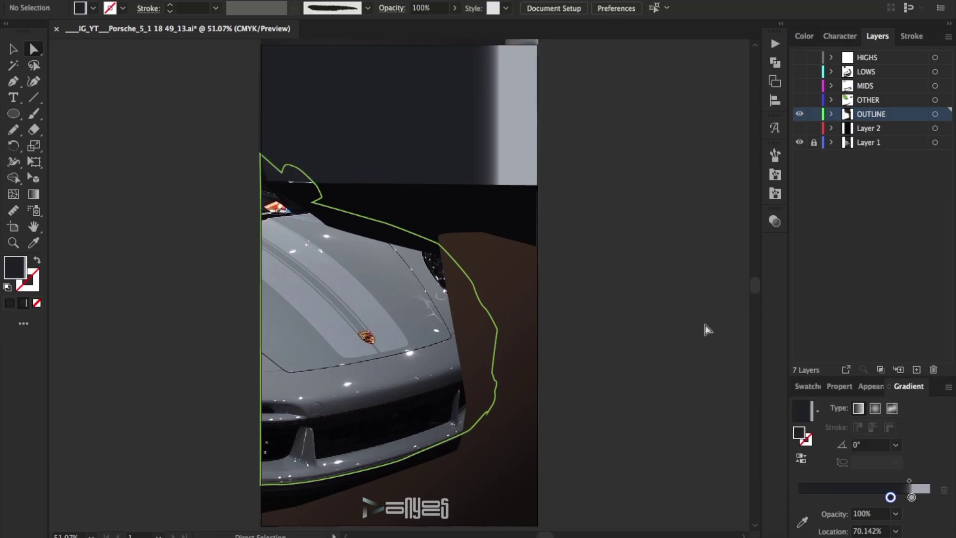
pyautogui.moveTo(911, 497); pyautogui.dragTo(902, 497)
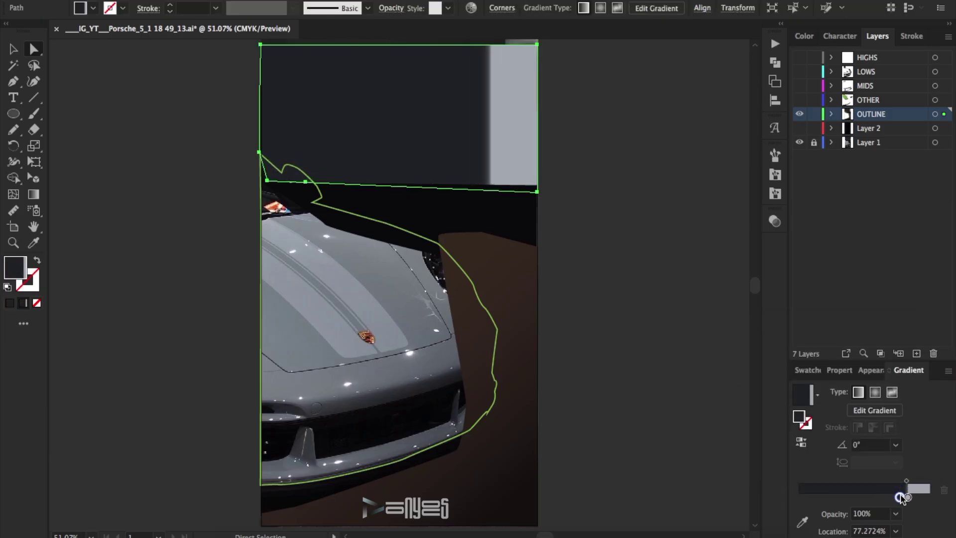
pyautogui.click(680, 234)
# Step: Turn the car outline into a filled shape with a linear gradient at -30° and pull its first stop to the start
pyautogui.click(308, 209)
pyautogui.hotkey('shift', 'x')
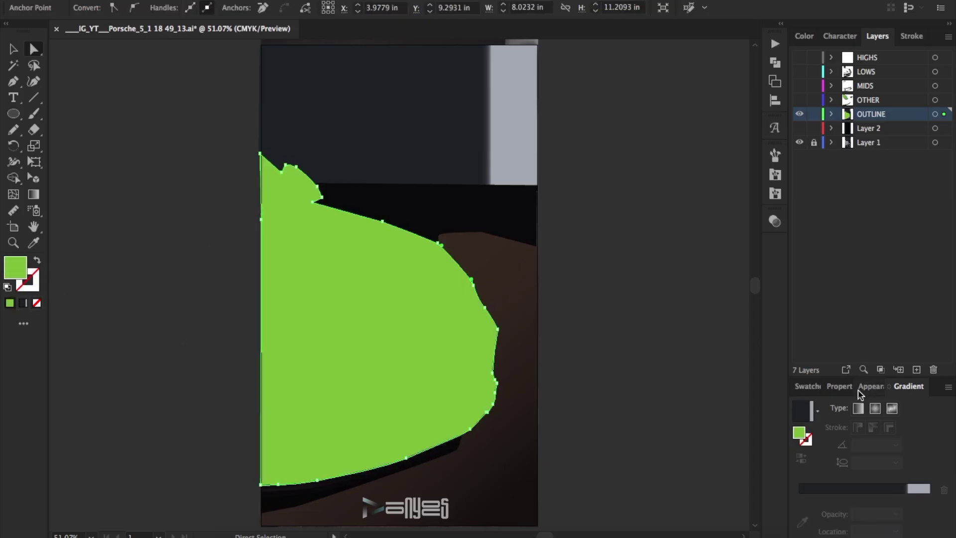
pyautogui.click(857, 407)
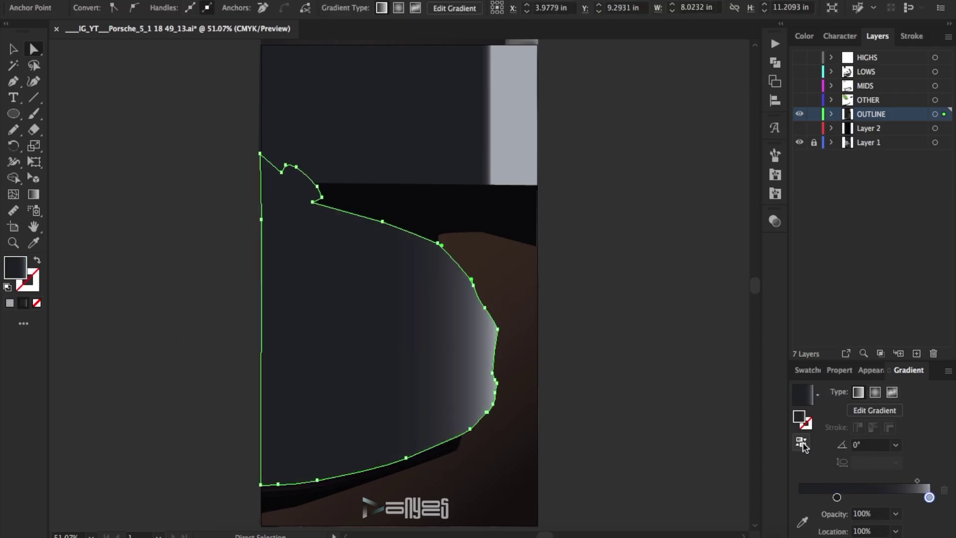
pyautogui.click(895, 444)
pyautogui.click(896, 329)
pyautogui.moveTo(836, 497); pyautogui.dragTo(782, 495)
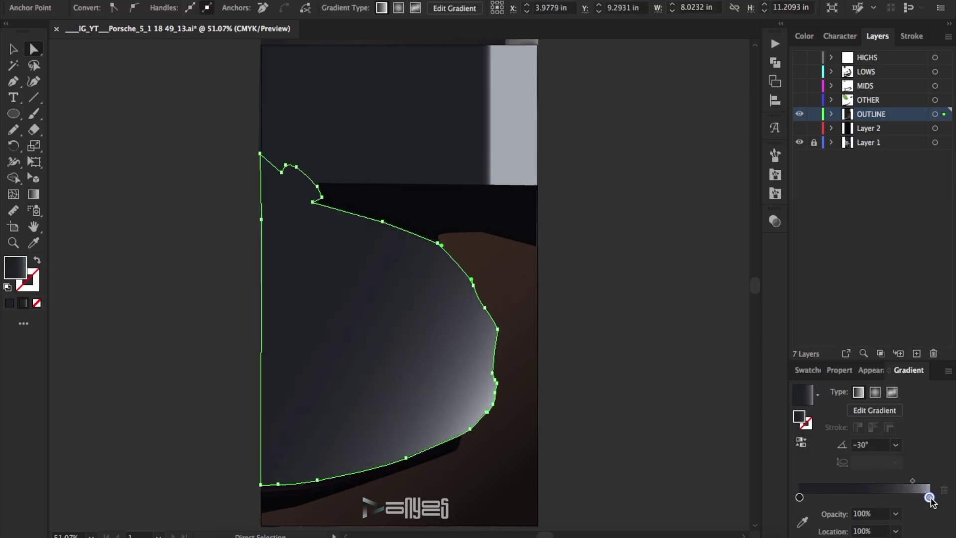
# Step: Set the car body gradient's stops to saved greys, pull the midpoint towards the middle, and deselect the body
pyautogui.doubleClick(929, 496)
pyautogui.click(757, 391)
pyautogui.doubleClick(799, 496)
pyautogui.click(894, 348)
pyautogui.click(889, 348)
pyautogui.moveTo(912, 481); pyautogui.dragTo(864, 479)
pyautogui.click(647, 280)
# Step: Send the brown ground shape behind the black band and compare the result with the photo by toggling the OUTLINE layer
pyautogui.click(502, 208)
pyautogui.click(506, 251)
pyautogui.click(506, 214)
pyautogui.click(505, 252)
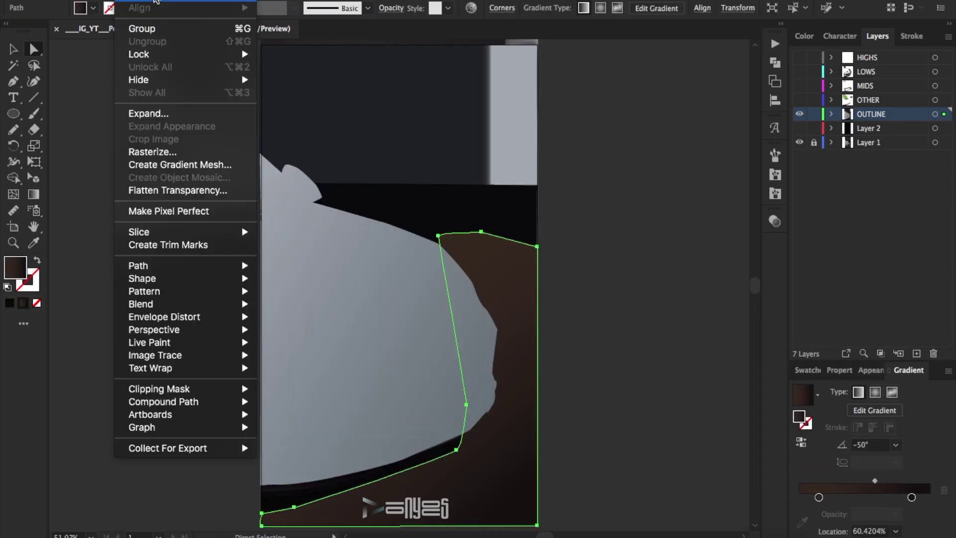
pyautogui.click(636, 240)
pyautogui.click(800, 114)
pyautogui.click(799, 114)
pyautogui.click(799, 114)
pyautogui.click(799, 114)
# Step: Apply a blur effect to the black background band to soften its edges
pyautogui.click(468, 217)
pyautogui.click(241, 1)
pyautogui.moveTo(290, 229)
pyautogui.click(473, 231)
pyautogui.moveTo(757, 108); pyautogui.dragTo(779, 109)
pyautogui.press('Escape')
# Step: Extend the blurred black band's outer end slightly past the artboard edge
pyautogui.click(604, 216)
pyautogui.click(534, 222)
pyautogui.click(33, 52)
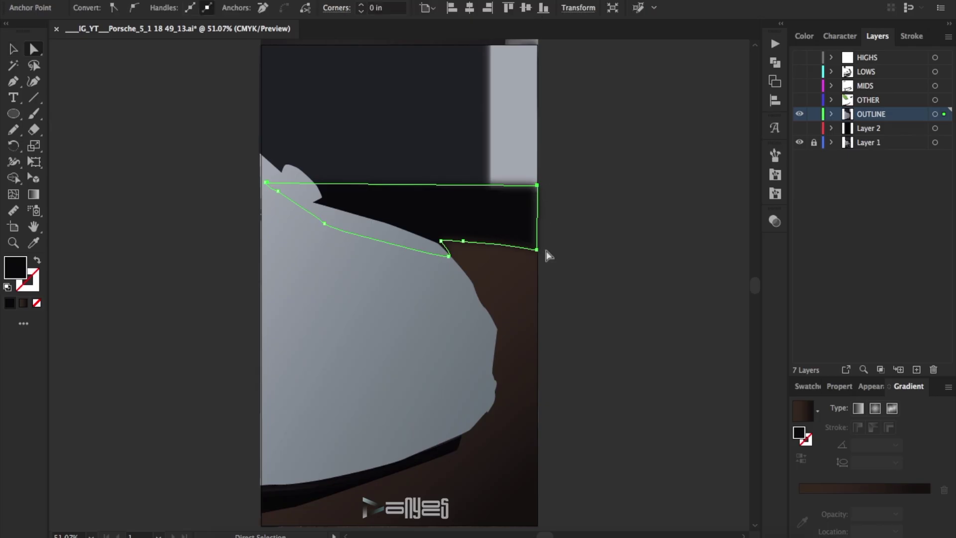
pyautogui.click(604, 209)
# Step: Hide the photo layer and check the edges of the OUTLINE shapes without the layers beneath them
pyautogui.click(799, 142)
pyautogui.click(799, 128)
pyautogui.click(802, 129)
pyautogui.hotkey('ctrl', 'a')
pyautogui.click(34, 48)
pyautogui.click(565, 250)
pyautogui.hotkey('ctrl', 'a')
pyautogui.click(548, 256)
pyautogui.hotkey('ctrl', 'a')
pyautogui.click(565, 258)
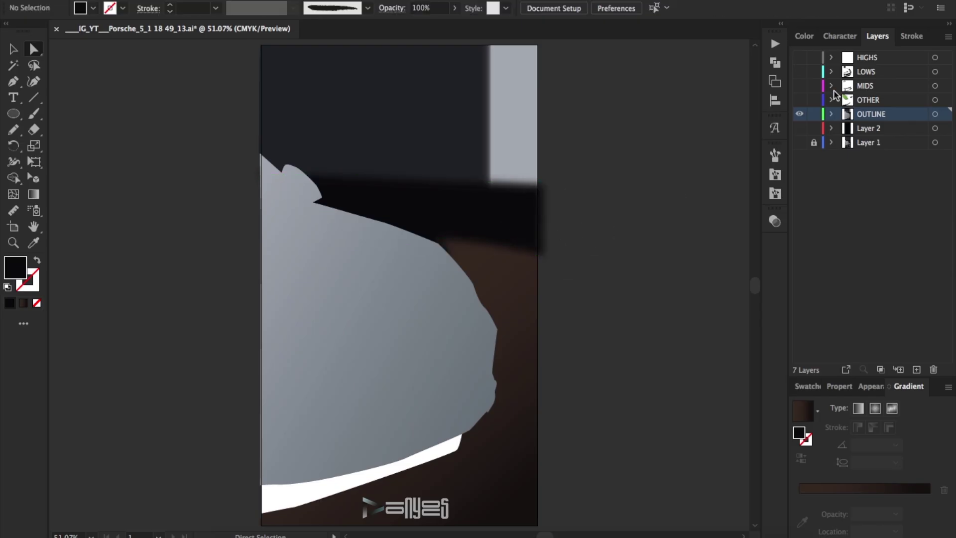
# Step: Show the OTHER and MIDS layers above the OUTLINE artwork
pyautogui.click(799, 99)
pyautogui.click(799, 85)
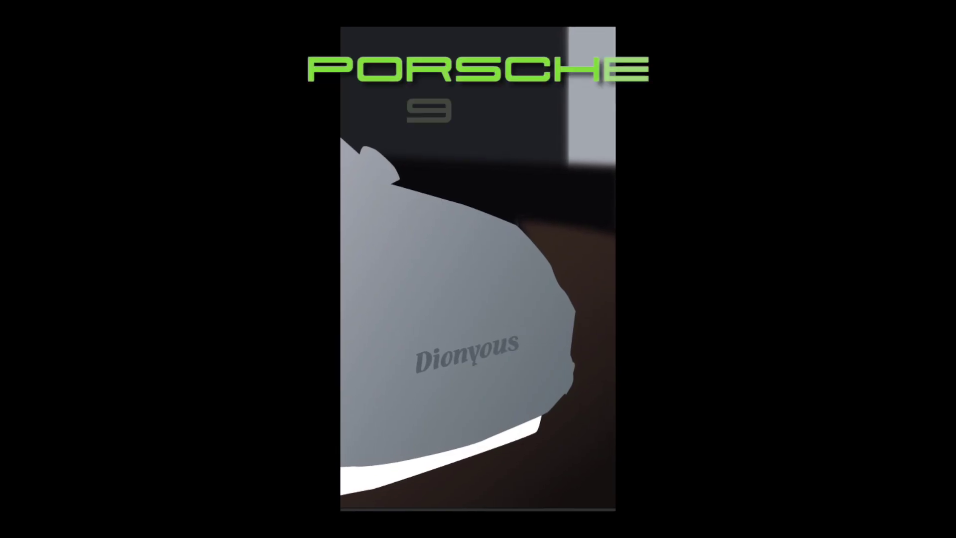